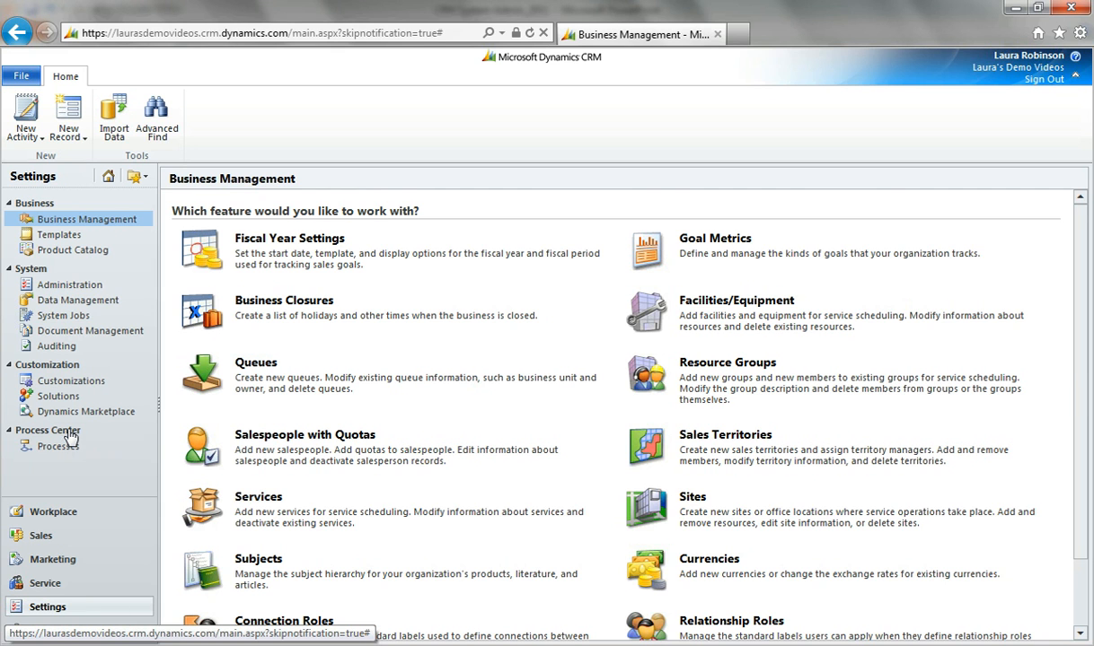
Step: Create a new blank process named Lead Routing for the Lead entity, with the category Workflow
{"action": "left_click", "coordinate": [59, 447]}
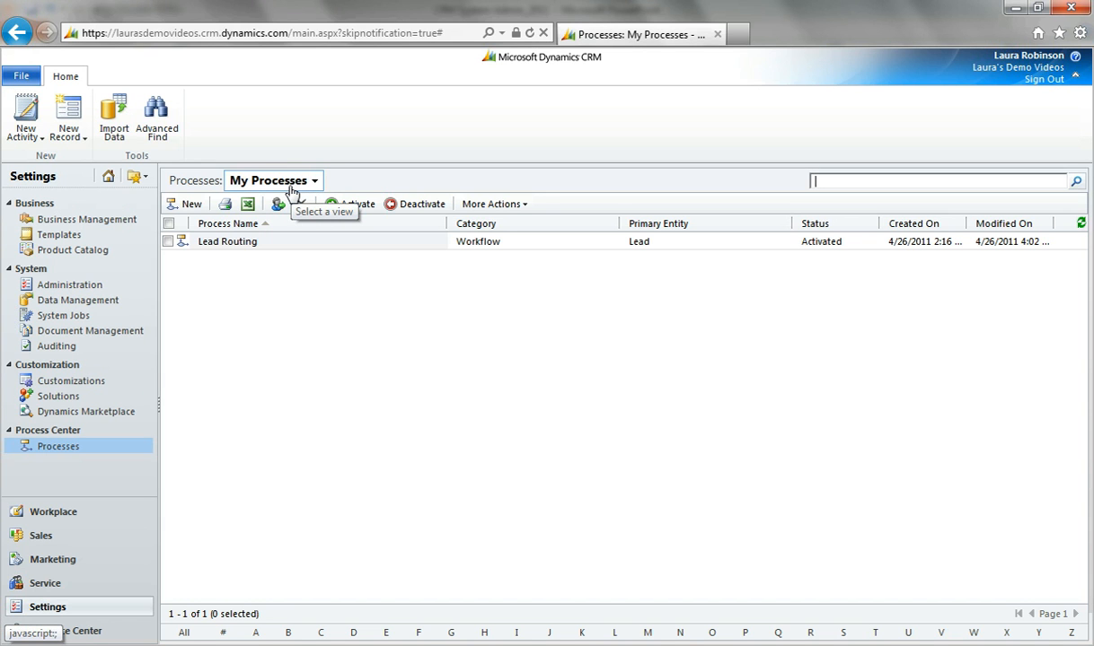
{"action": "left_click", "coordinate": [183, 206]}
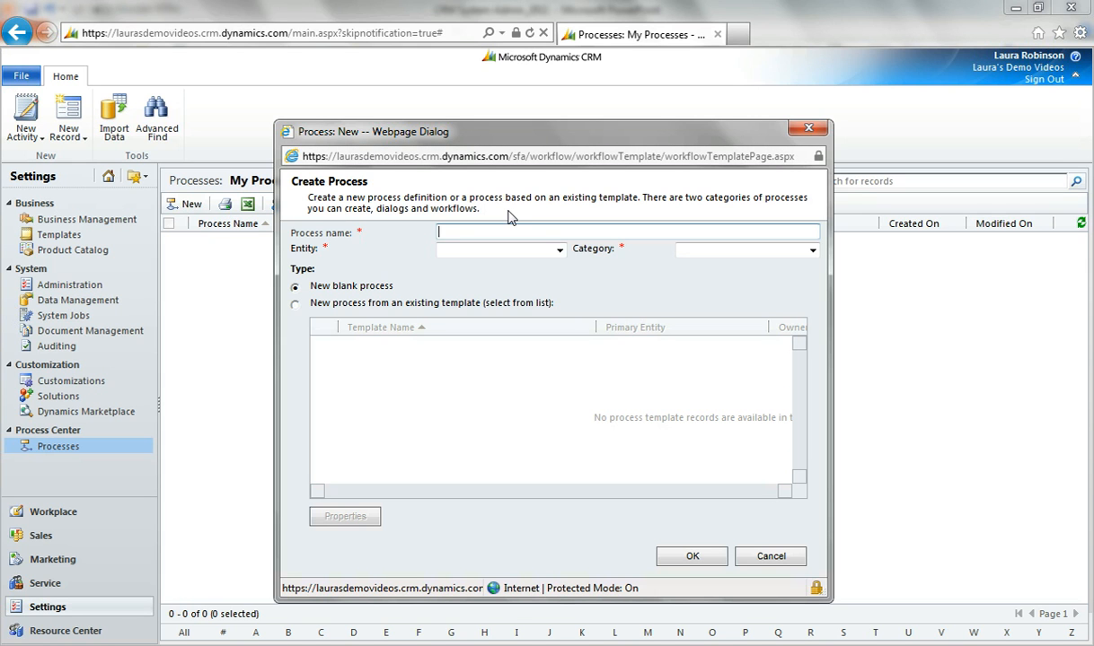
{"action": "type", "text": "Lead Routing"}
{"action": "key", "text": "Tab"}
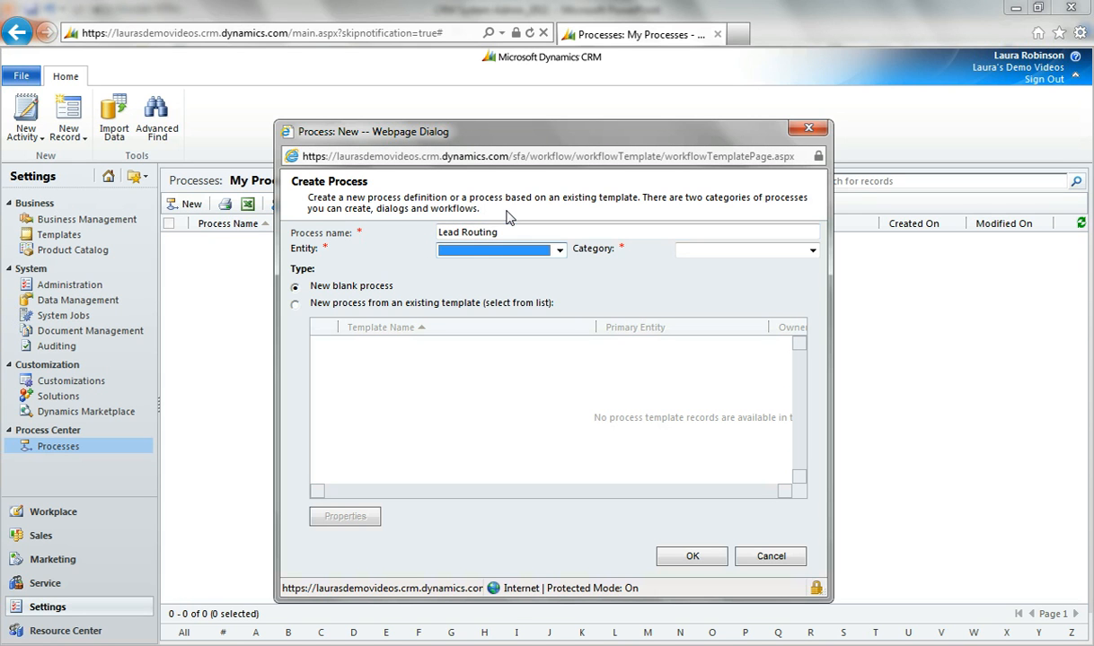
{"action": "key", "text": "l"}
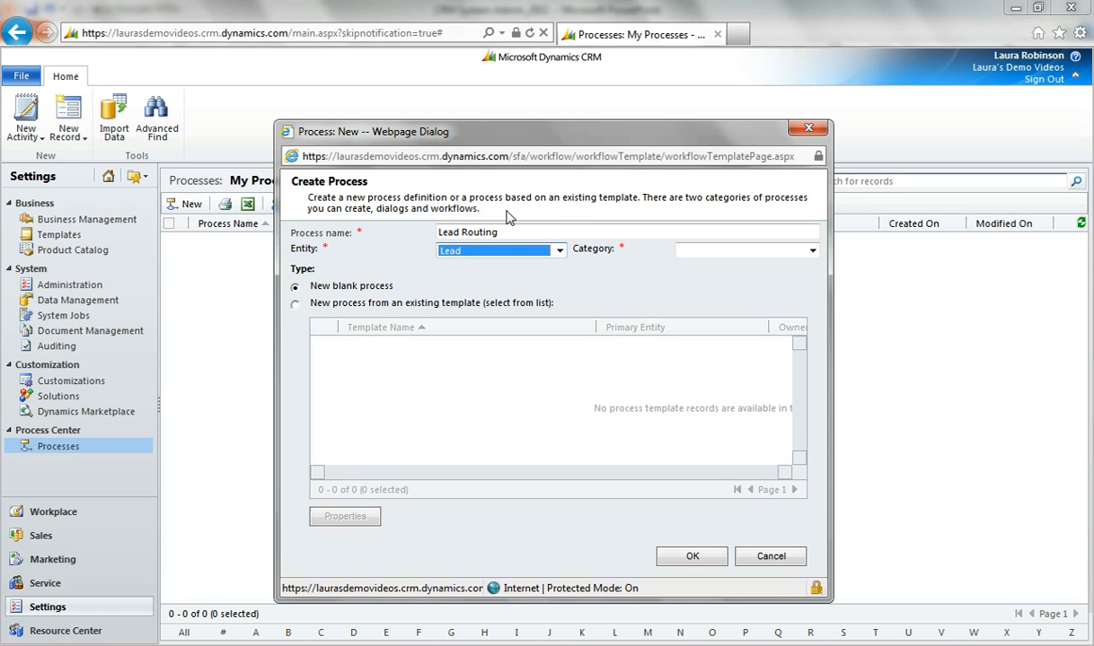
{"action": "key", "text": "Tab"}
{"action": "key", "text": "w"}
{"action": "left_click", "coordinate": [773, 250]}
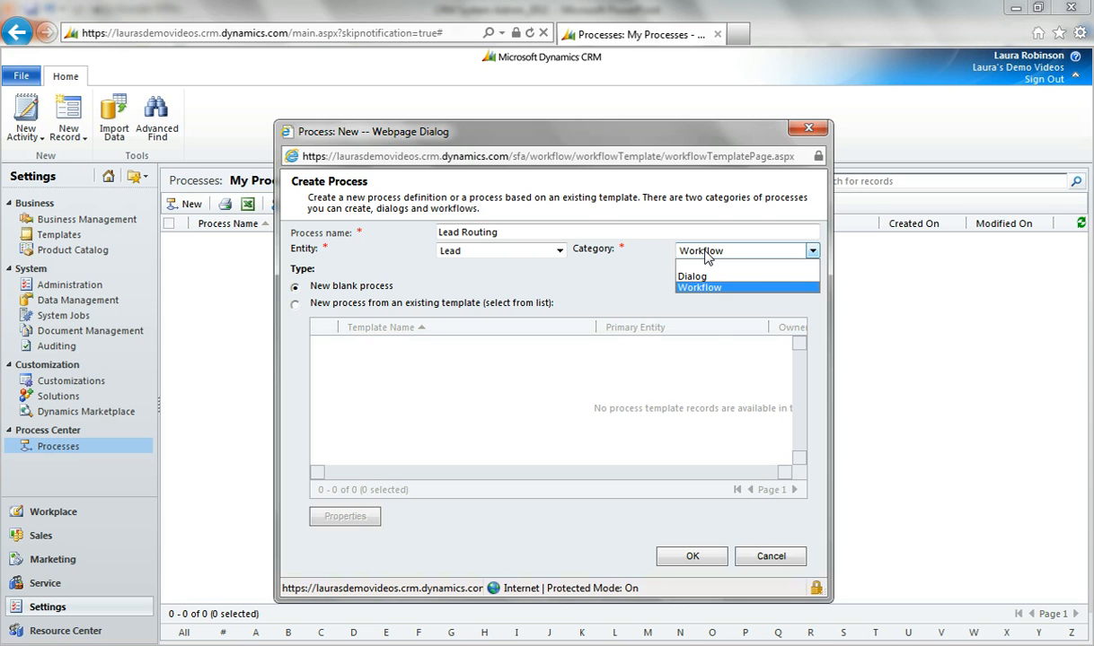
{"action": "left_click", "coordinate": [701, 288]}
{"action": "left_click", "coordinate": [669, 557]}
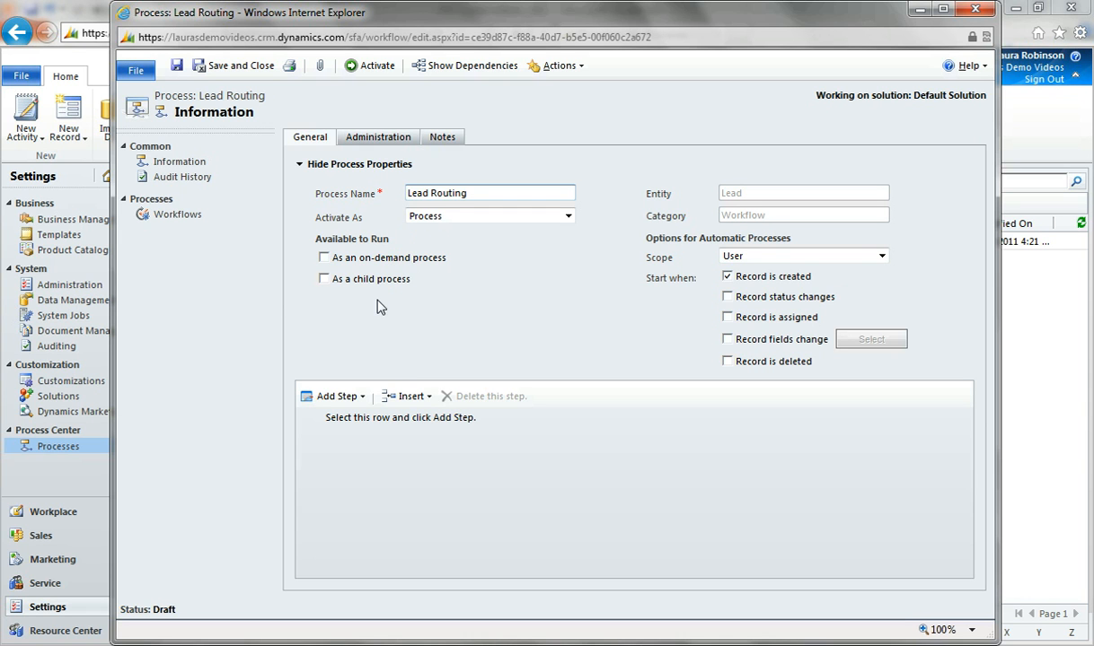
Step: Make the Lead Routing workflow available as an on-demand process and set its scope to Organization
{"action": "left_click", "coordinate": [325, 261]}
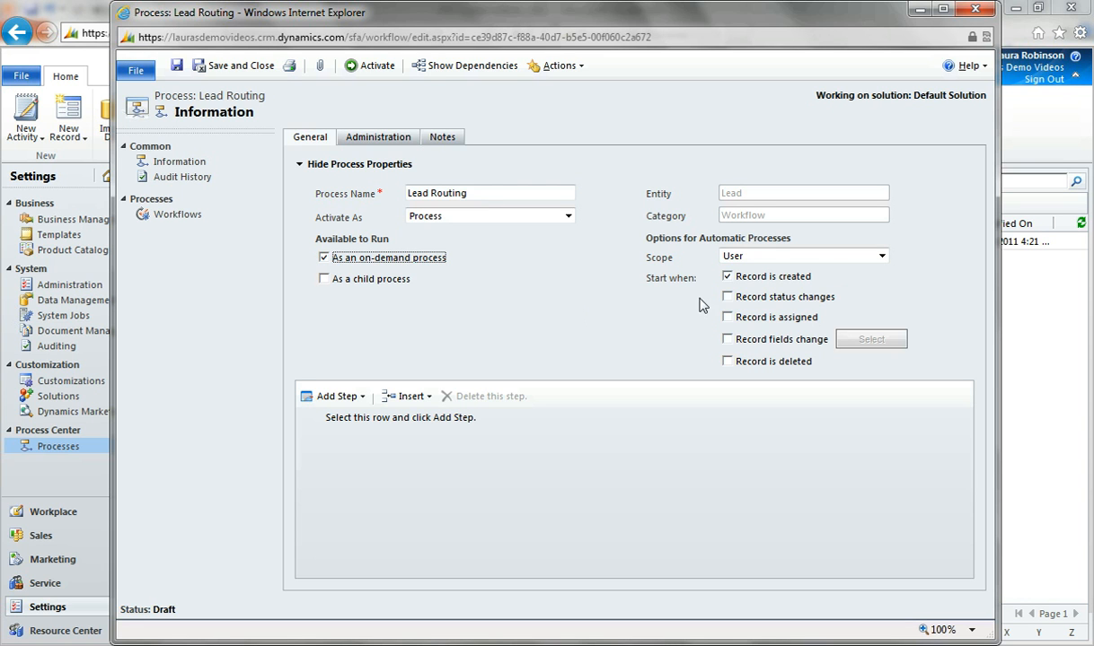
{"action": "left_click", "coordinate": [831, 256]}
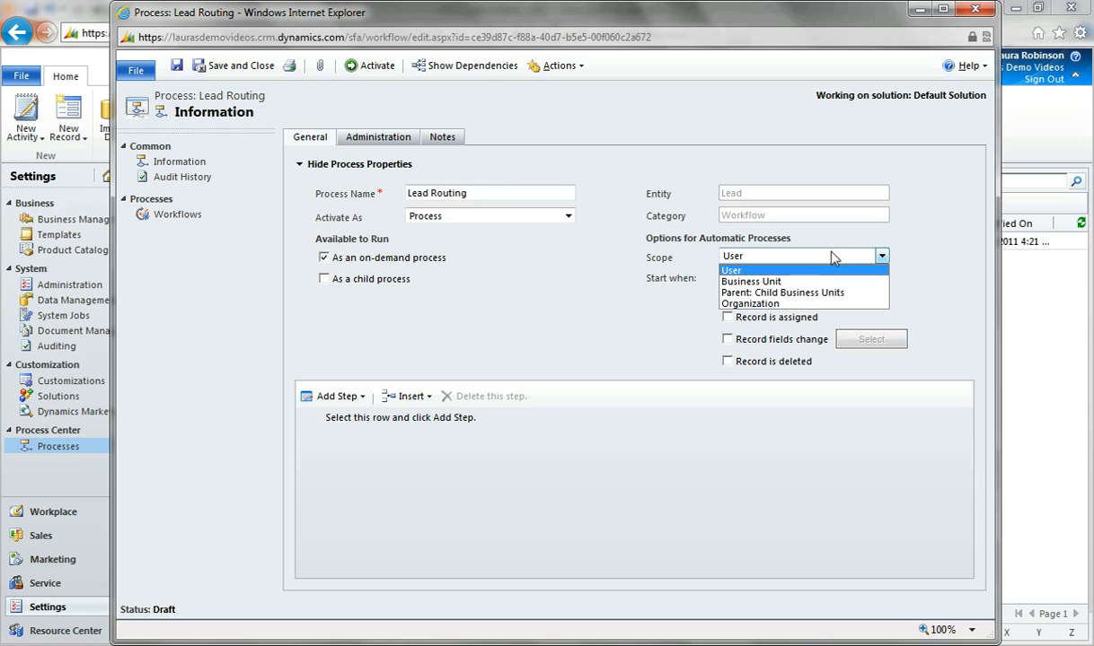
{"action": "left_click", "coordinate": [807, 304]}
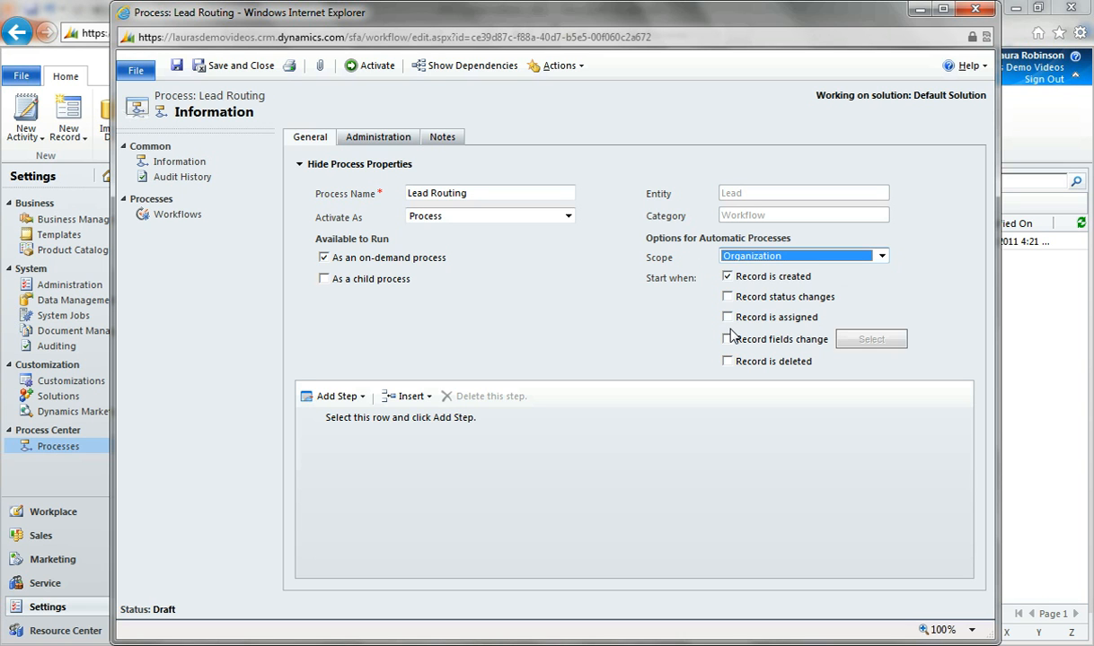
Step: Make the workflow start on changes to the Lead Source field instead of on record creation, and save the process
{"action": "left_click", "coordinate": [728, 277]}
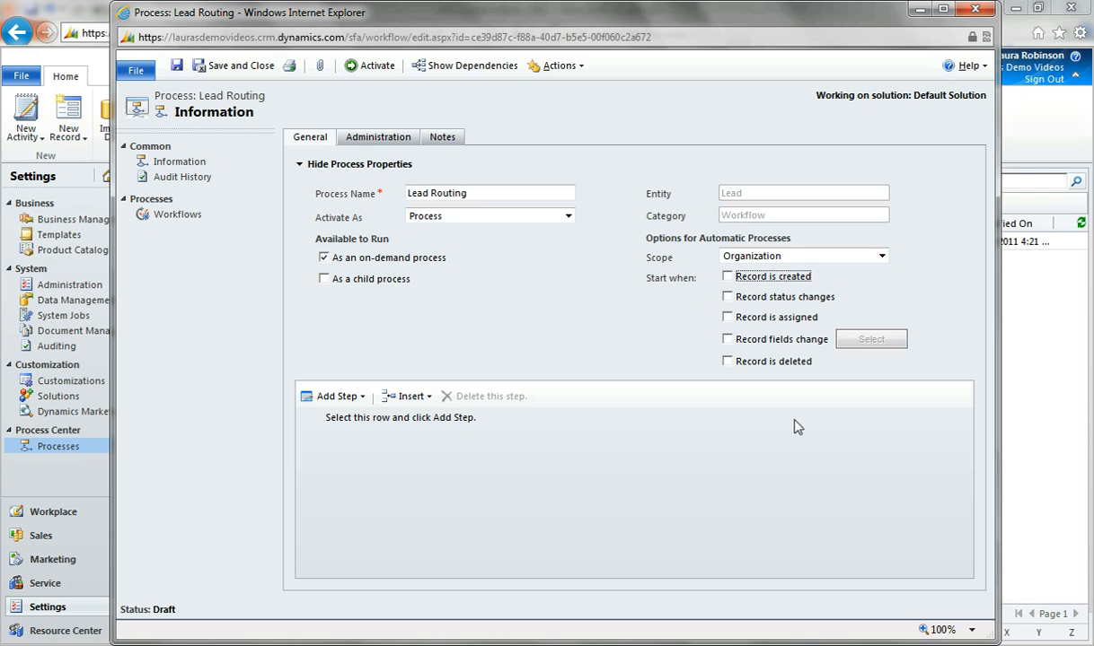
{"action": "left_click", "coordinate": [727, 341]}
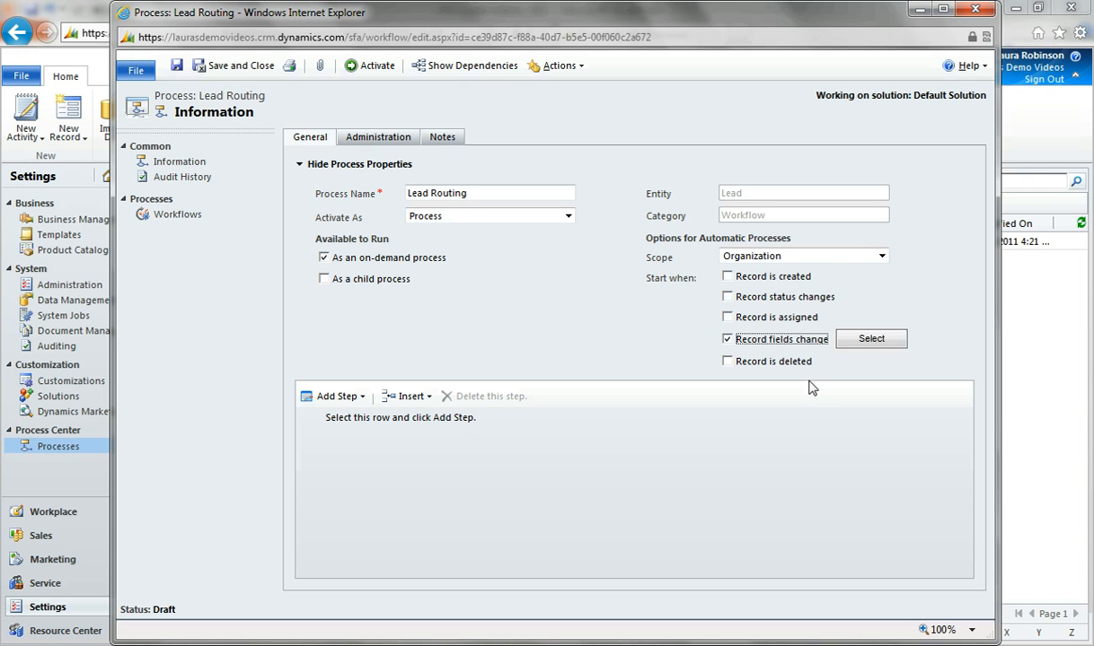
{"action": "left_click", "coordinate": [884, 341]}
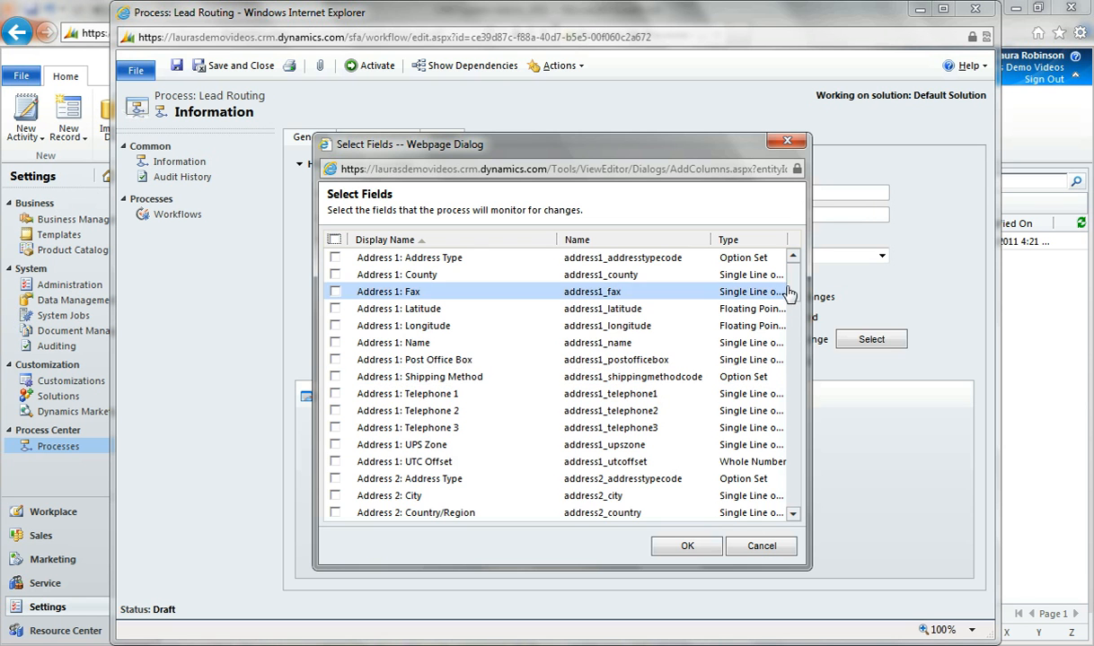
{"action": "scroll", "coordinate": [781, 305], "scroll_direction": "down", "scroll_amount": 15}
{"action": "scroll", "coordinate": [748, 411], "scroll_direction": "down", "scroll_amount": 4}
{"action": "left_click", "coordinate": [335, 342]}
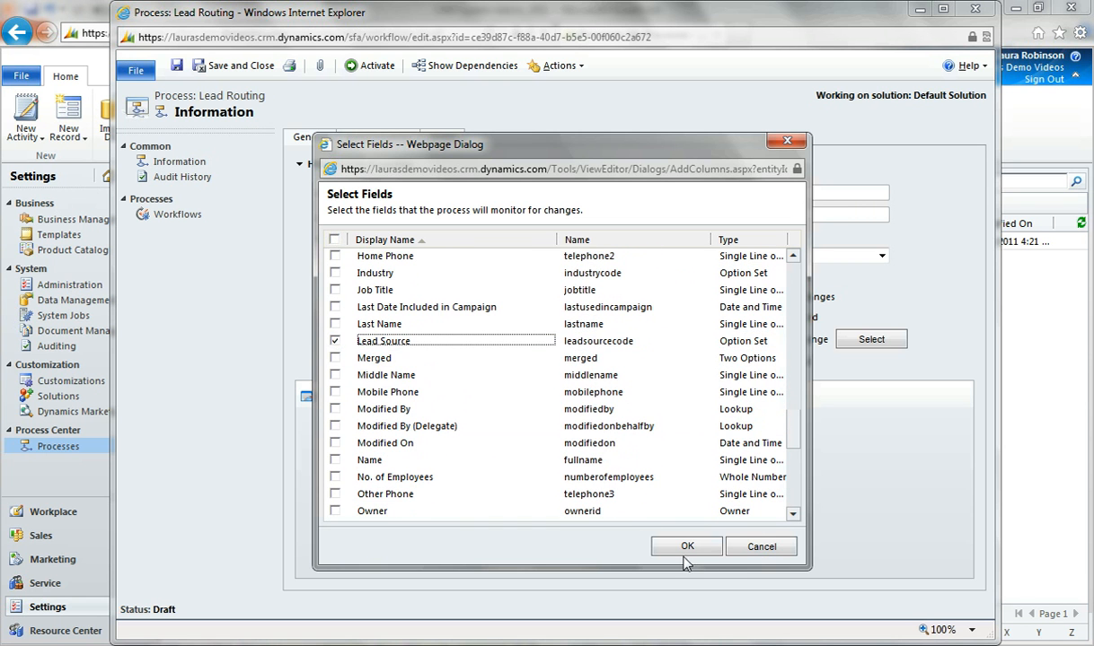
{"action": "left_click", "coordinate": [662, 545]}
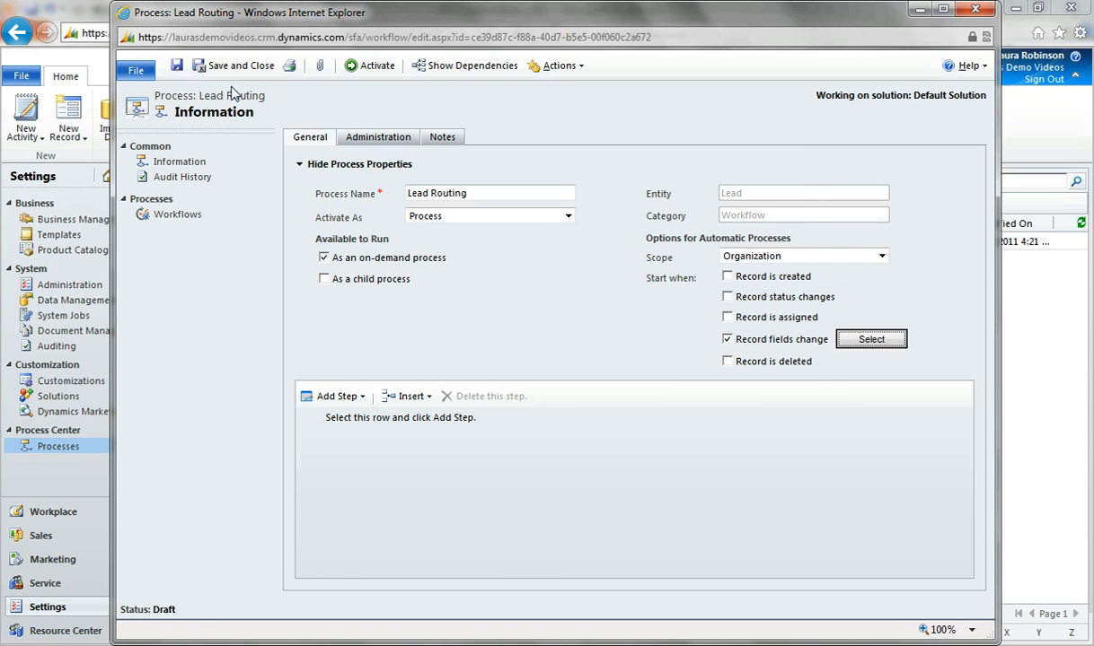
{"action": "left_click", "coordinate": [176, 67]}
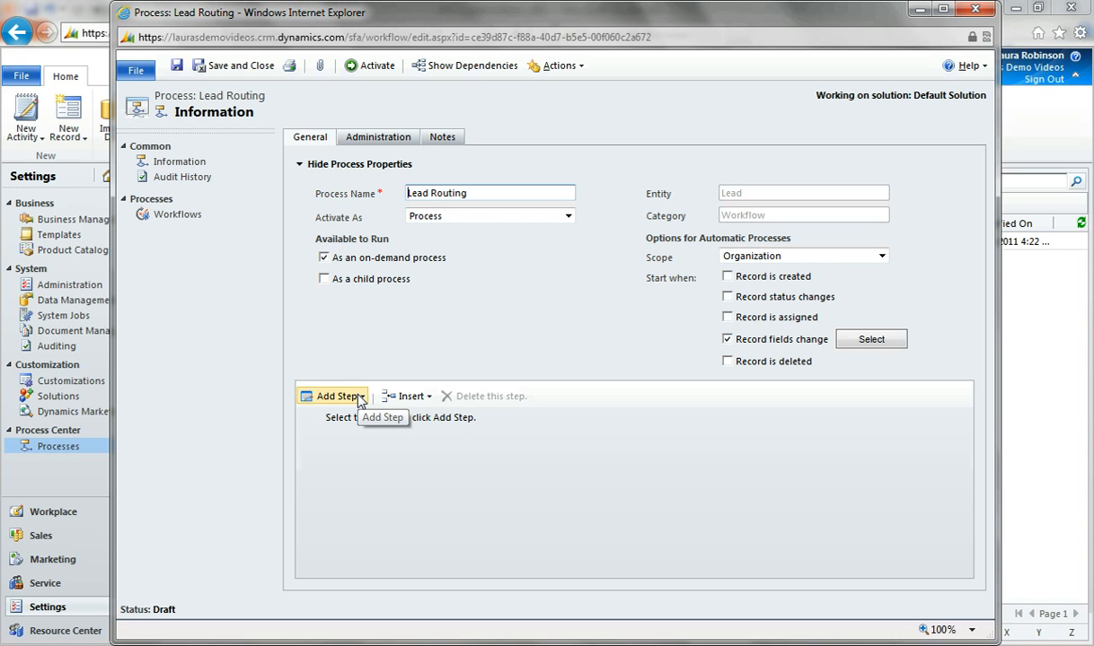
Step: Add a Check Condition step to the workflow with the description "Lead Source = Trade Show"
{"action": "left_click", "coordinate": [360, 397]}
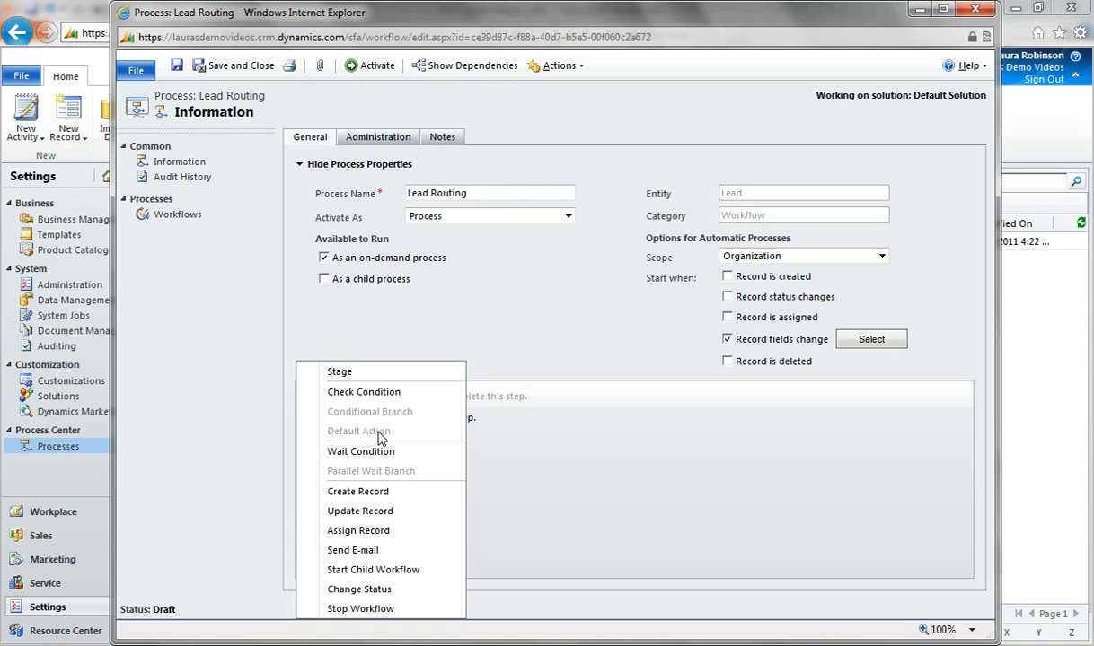
{"action": "left_click", "coordinate": [525, 415]}
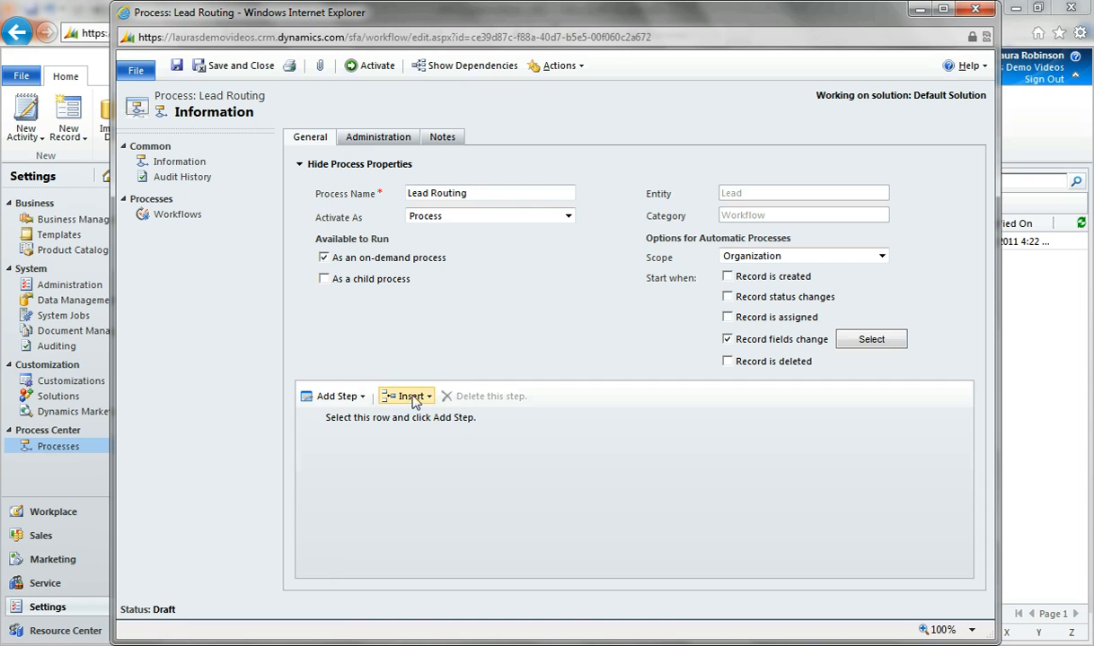
{"action": "left_click", "coordinate": [323, 395]}
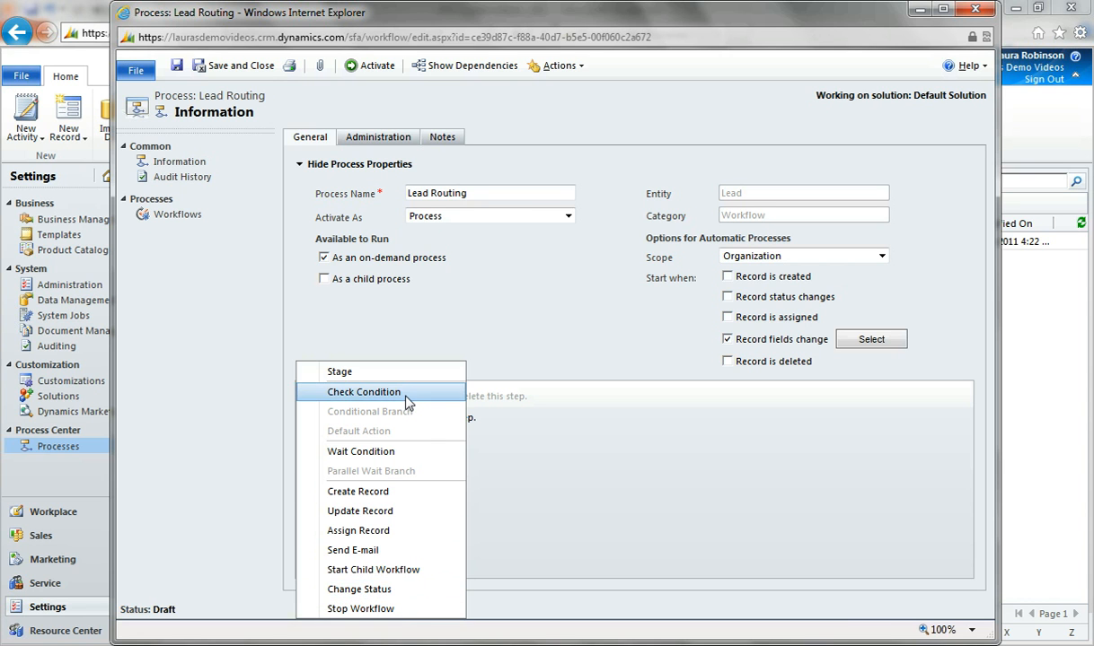
{"action": "left_click", "coordinate": [388, 393]}
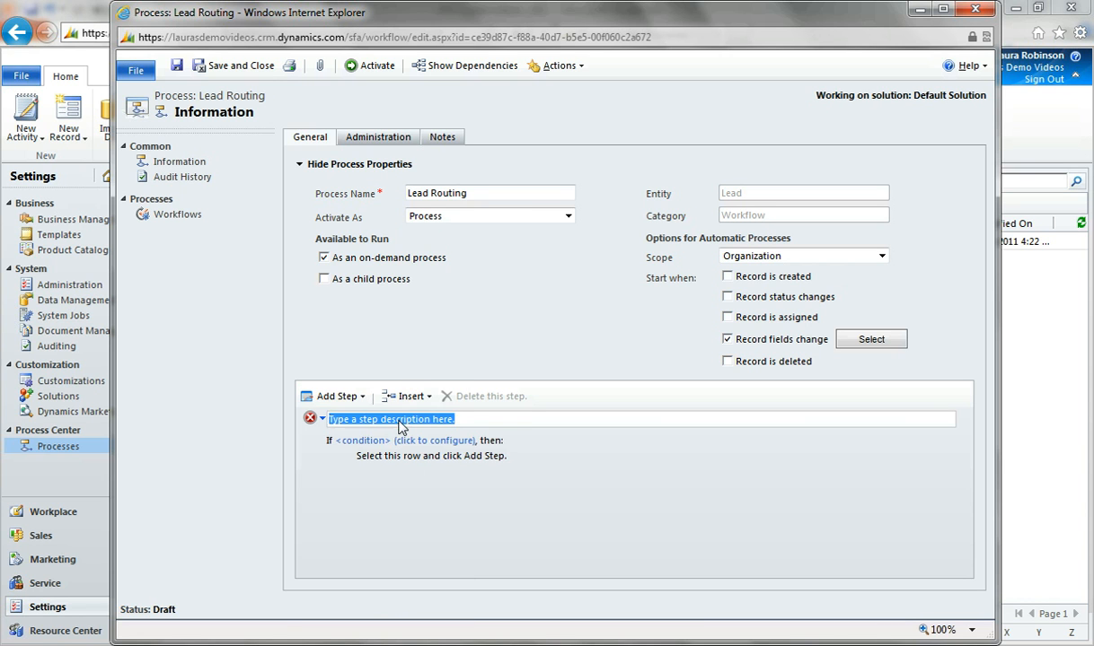
{"action": "left_click", "coordinate": [399, 422]}
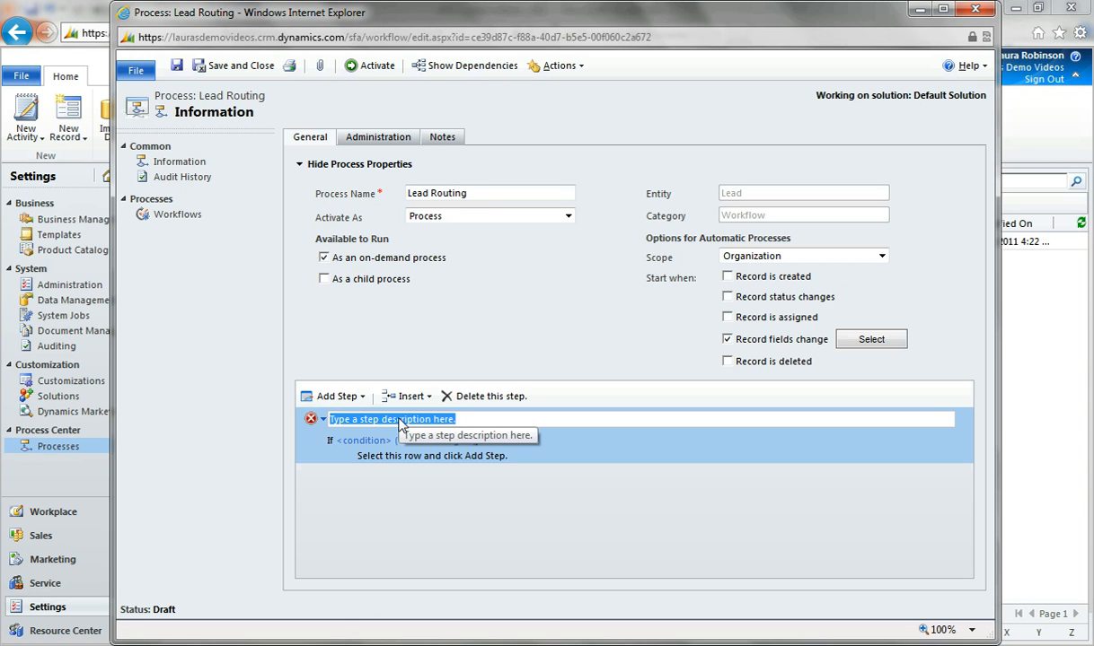
{"action": "type", "text": "Lead Source = "}
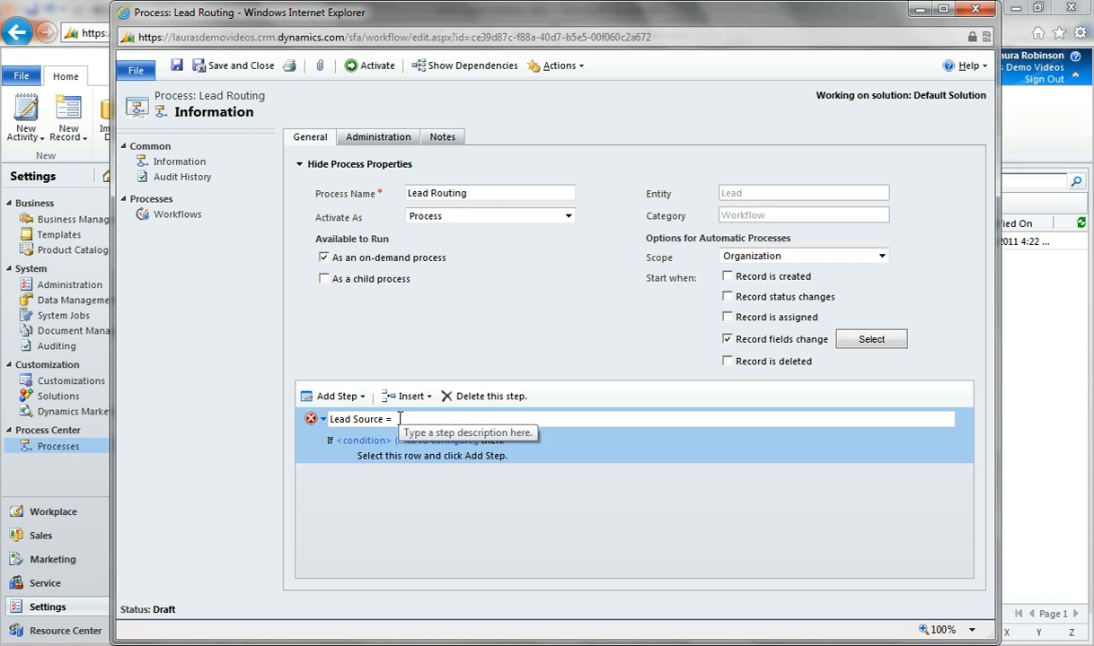
{"action": "type", "text": "Trade Show"}
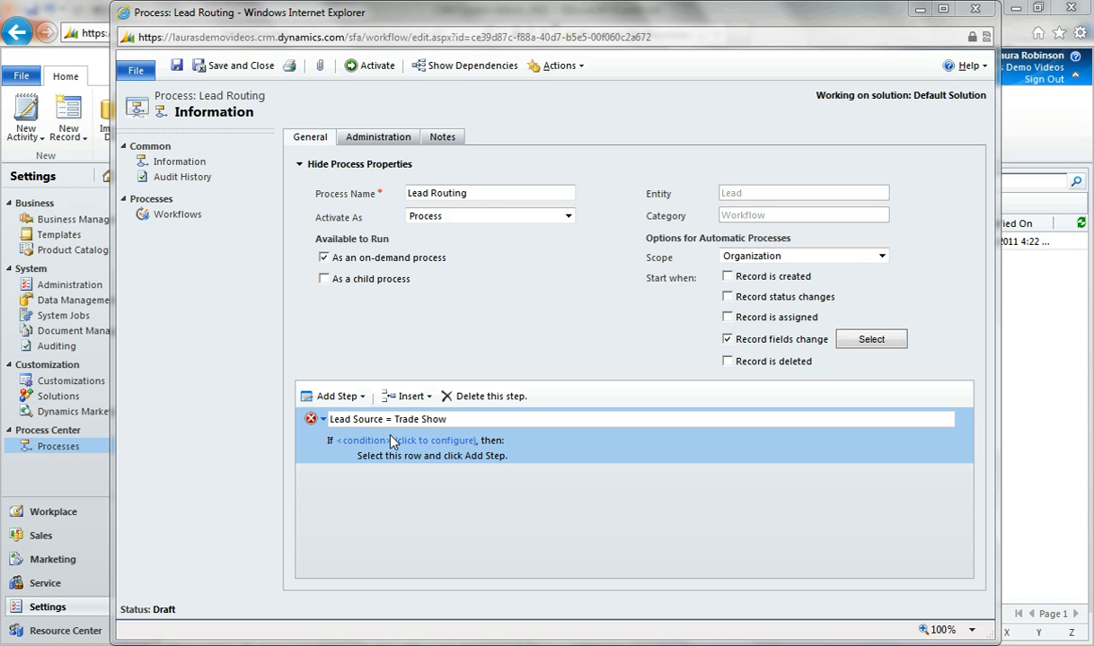
Step: Configure the step's condition as Lead, Lead Source, Equals, and open the selection of values for it
{"action": "left_click", "coordinate": [392, 442]}
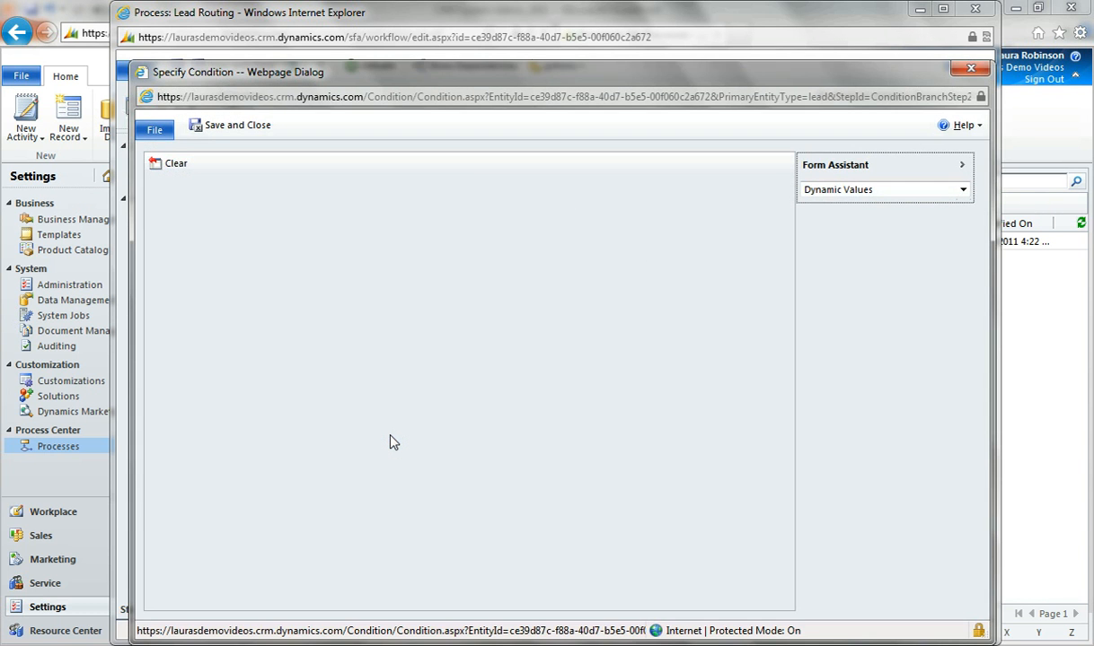
{"action": "left_click", "coordinate": [254, 184]}
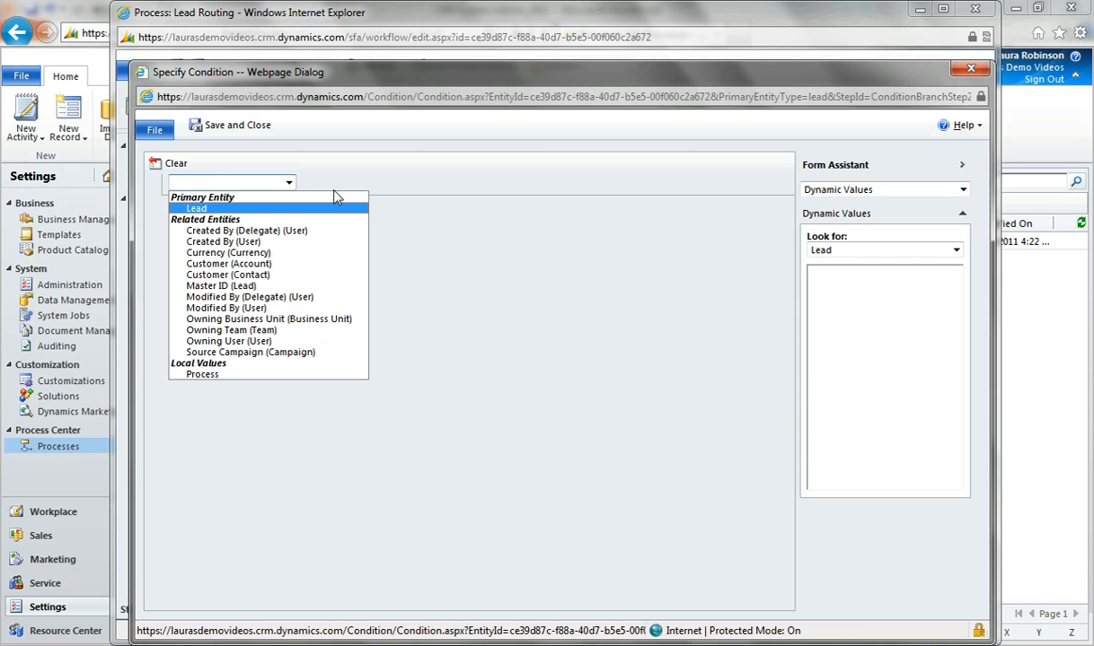
{"action": "key", "text": "Return"}
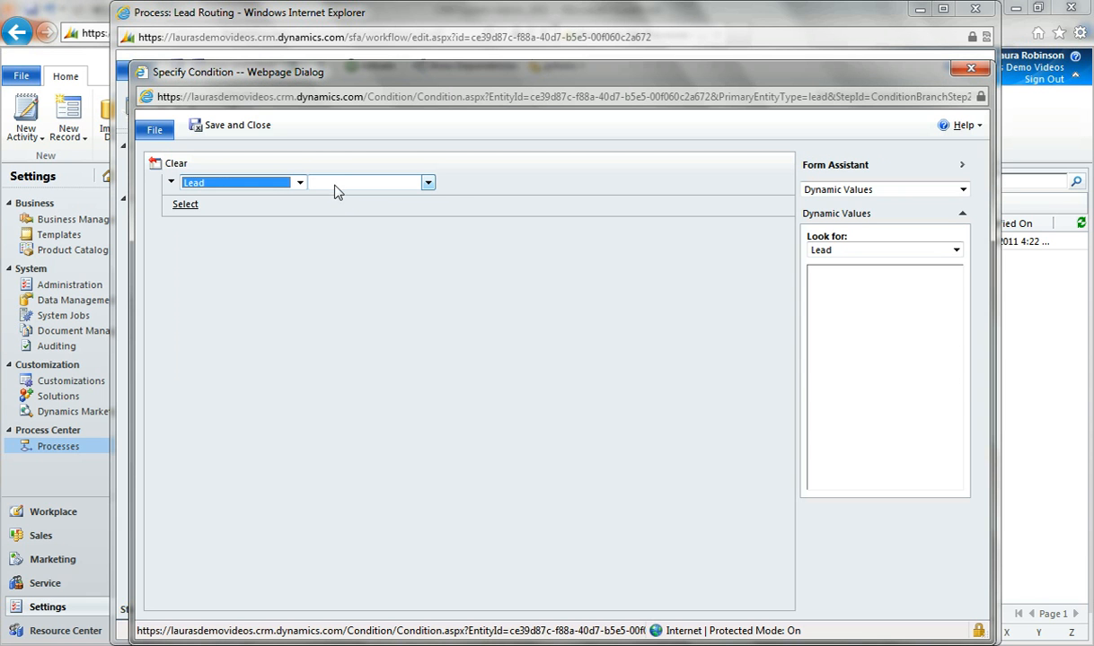
{"action": "left_click", "coordinate": [339, 183]}
{"action": "left_click_drag", "start_coordinate": [455, 253], "coordinate": [455, 397]}
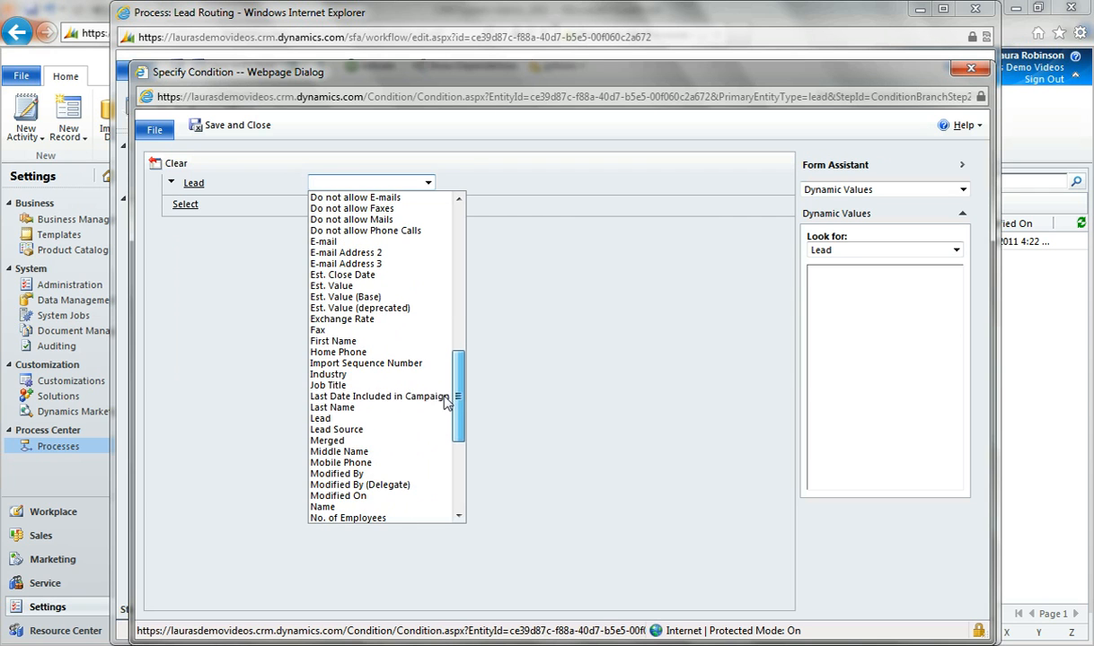
{"action": "left_click", "coordinate": [402, 432]}
{"action": "left_click", "coordinate": [473, 186]}
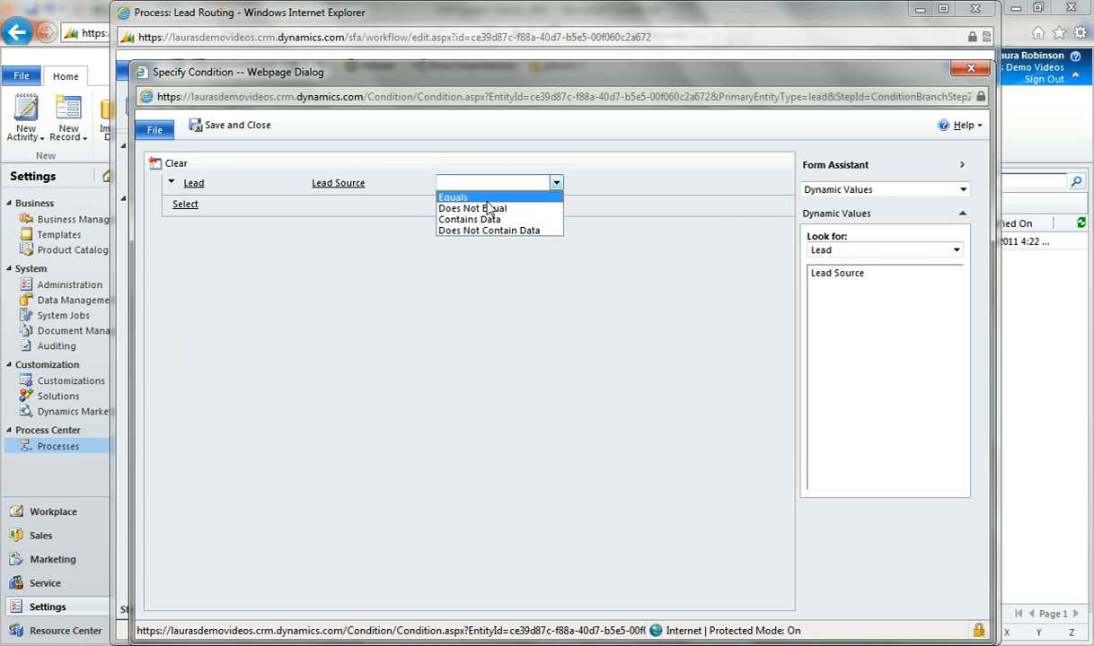
{"action": "left_click", "coordinate": [476, 198]}
{"action": "left_click", "coordinate": [594, 185]}
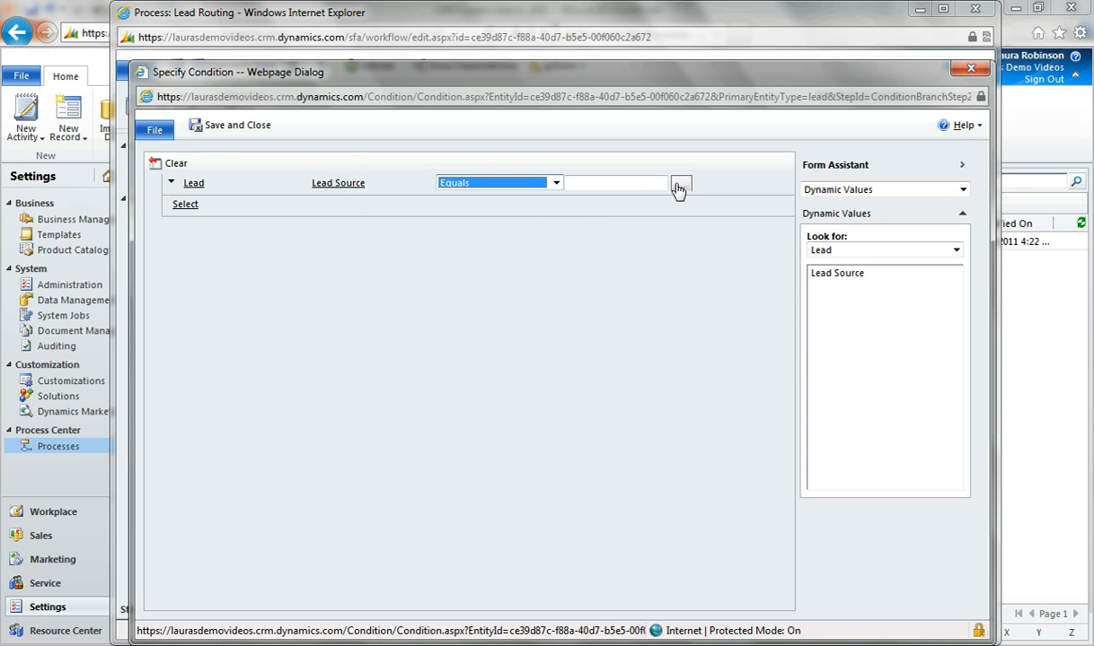
{"action": "left_click", "coordinate": [692, 250]}
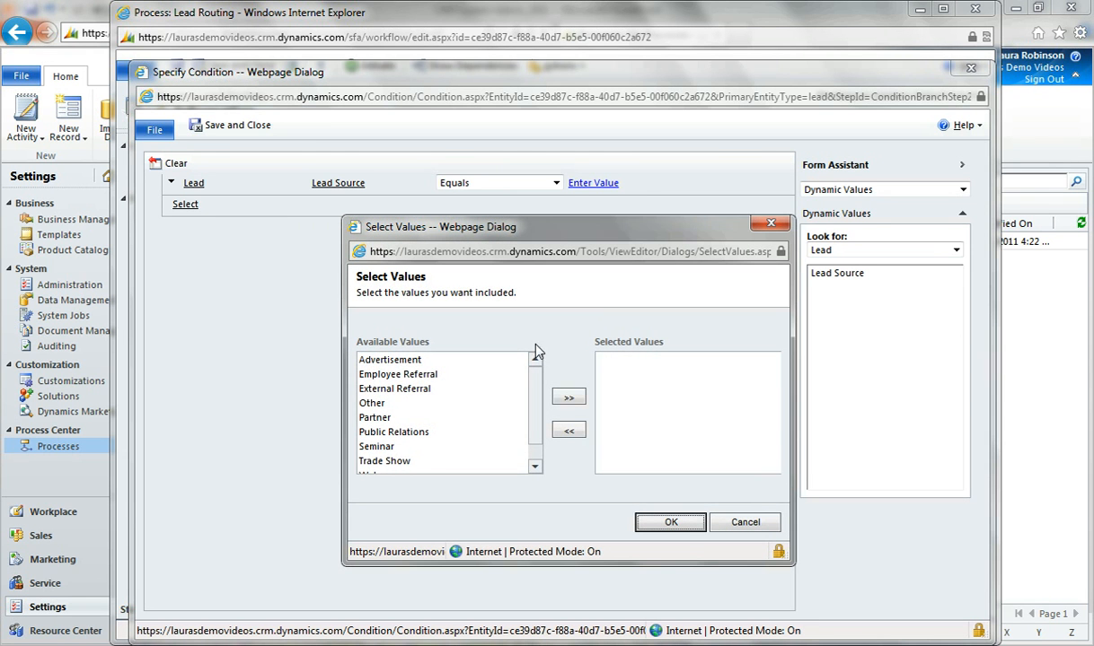
{"action": "left_click", "coordinate": [467, 374]}
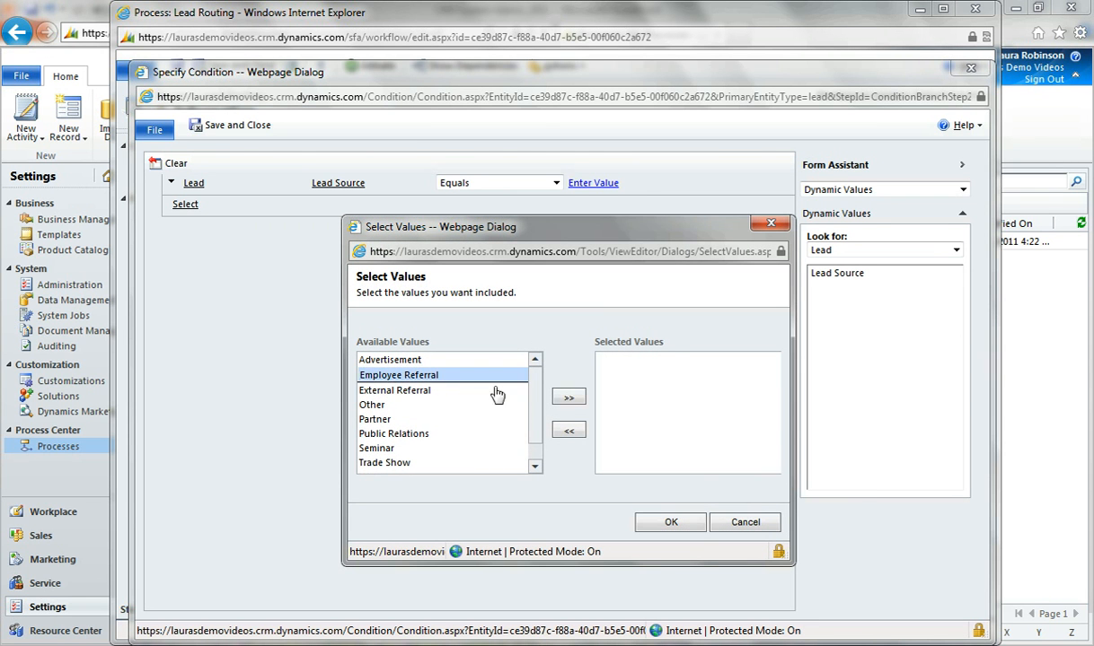
{"action": "left_click", "coordinate": [567, 397]}
{"action": "left_click", "coordinate": [647, 360]}
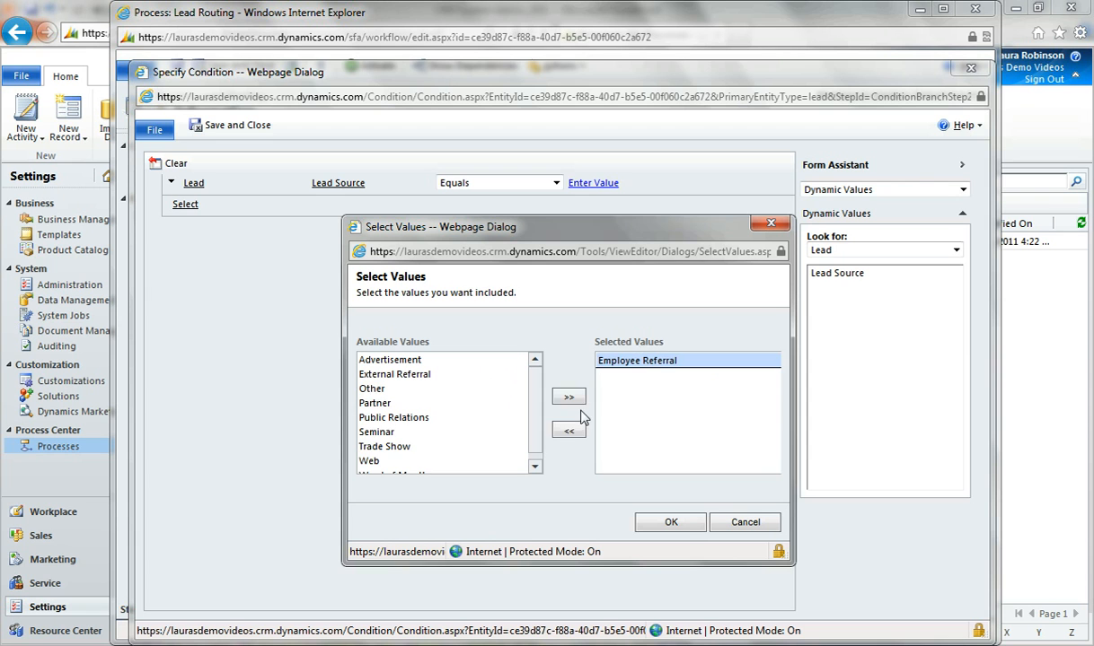
{"action": "left_click", "coordinate": [568, 431]}
Step: Select Trade Show as the condition's value, then save and close the condition
{"action": "left_click", "coordinate": [386, 461]}
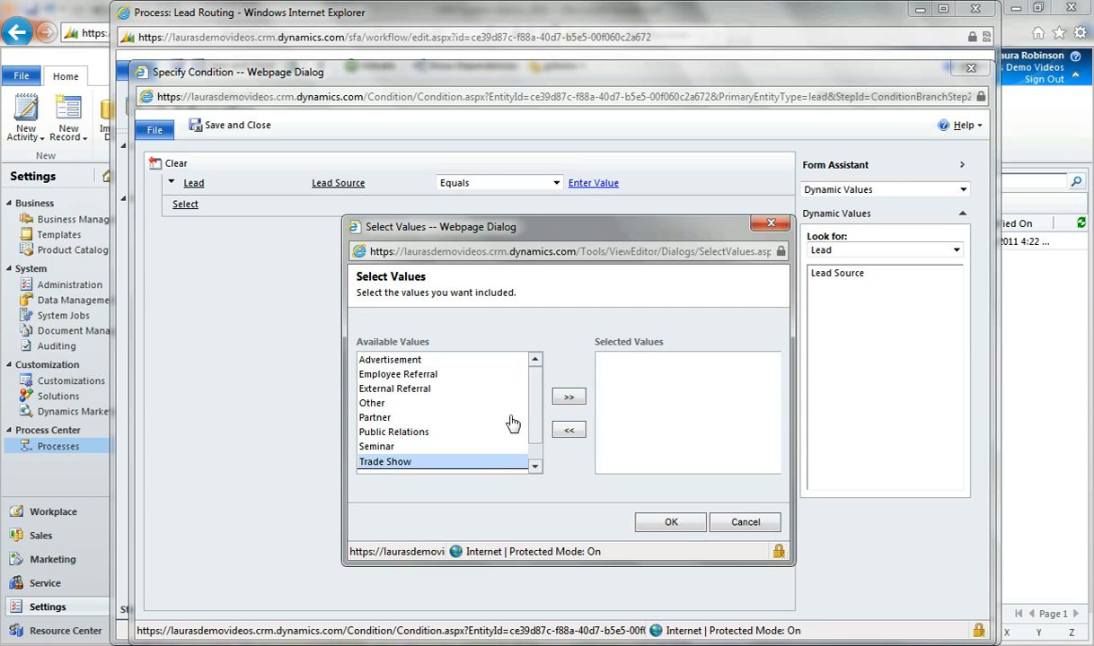
{"action": "left_click", "coordinate": [569, 397]}
{"action": "left_click", "coordinate": [671, 524]}
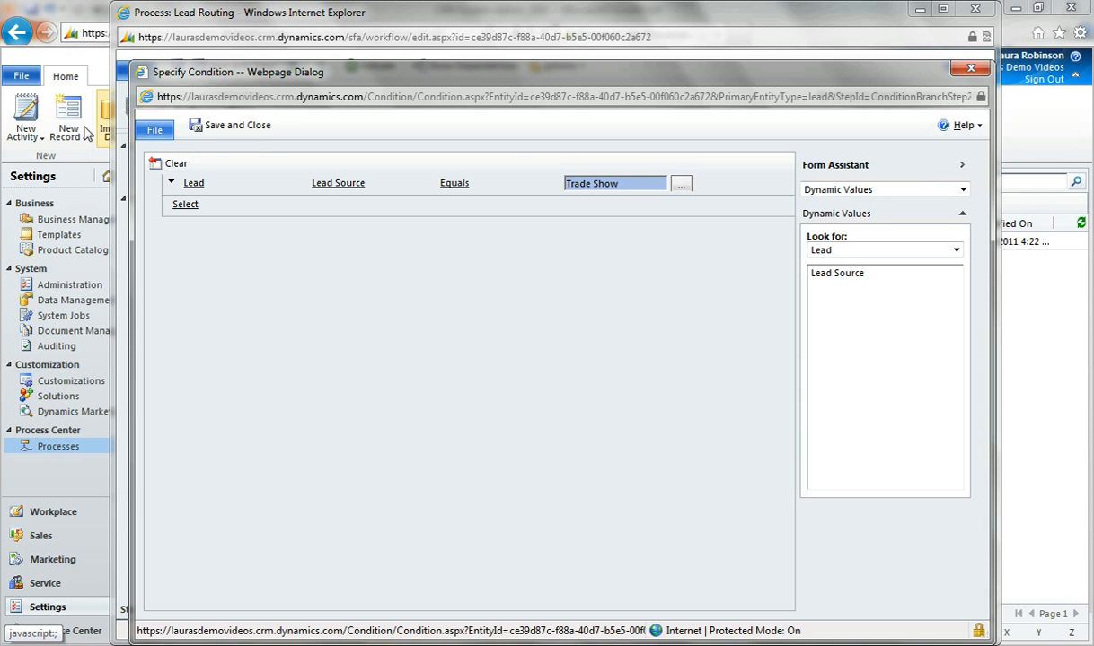
{"action": "left_click", "coordinate": [261, 131]}
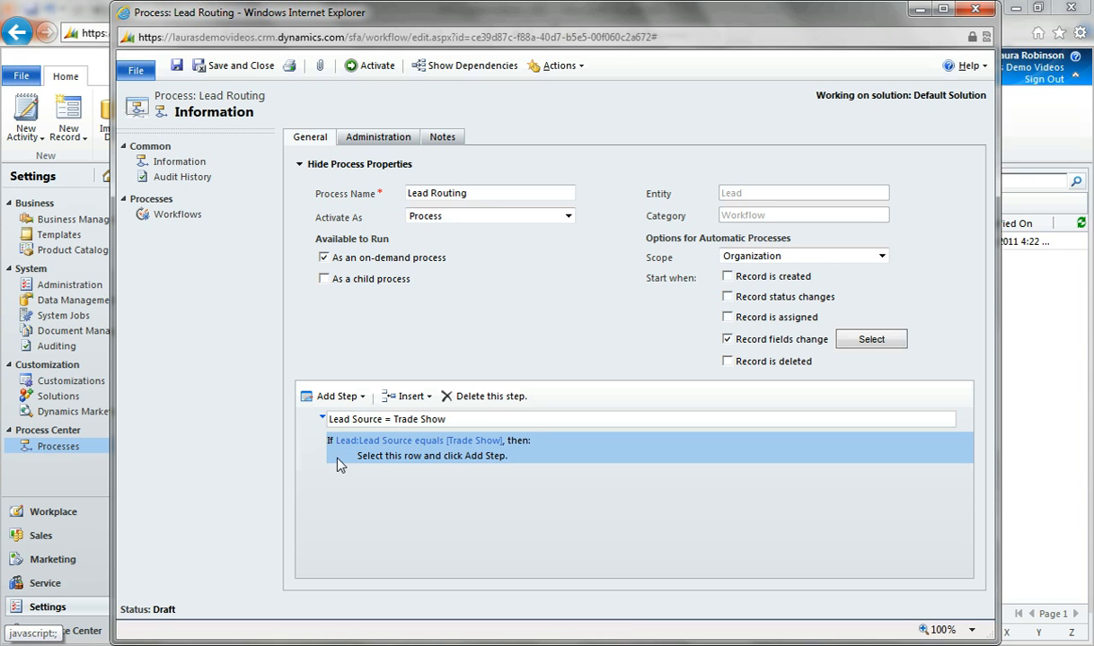
Step: Add an Assign Record step for the lead inside the Trade Show condition's then branch
{"action": "left_click", "coordinate": [354, 396]}
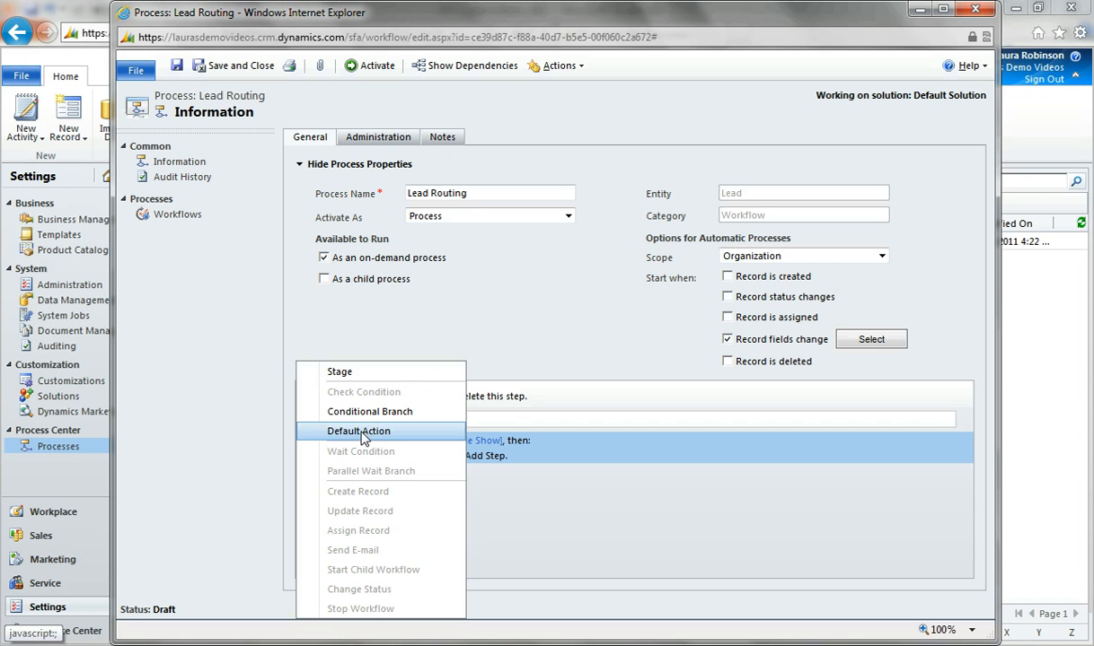
{"action": "left_click", "coordinate": [370, 453]}
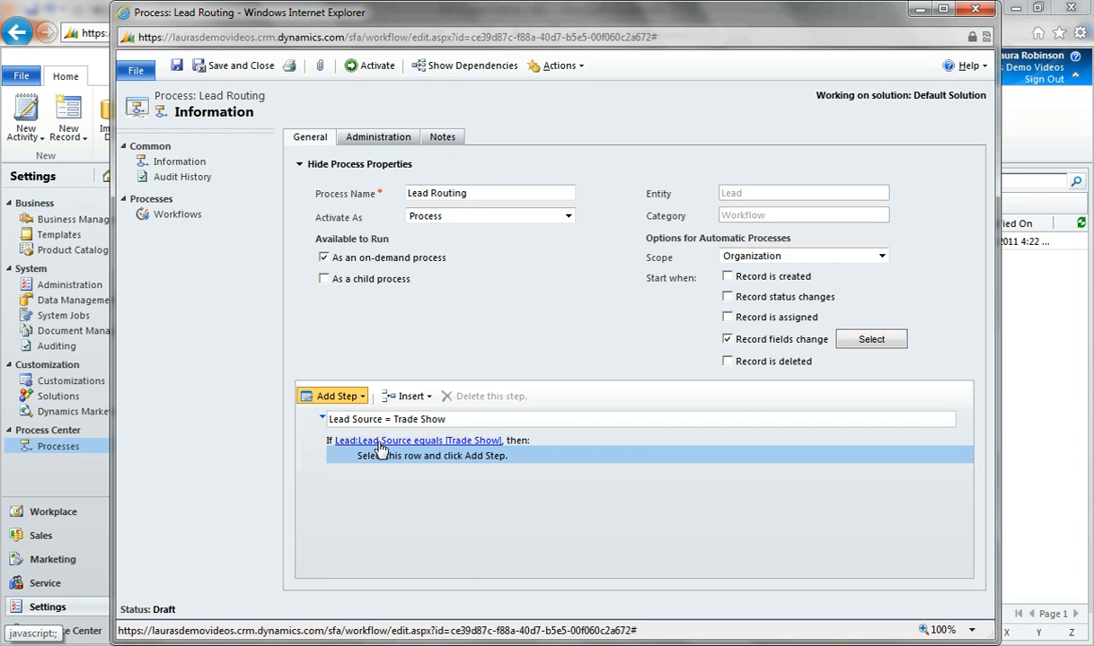
{"action": "left_click", "coordinate": [346, 396]}
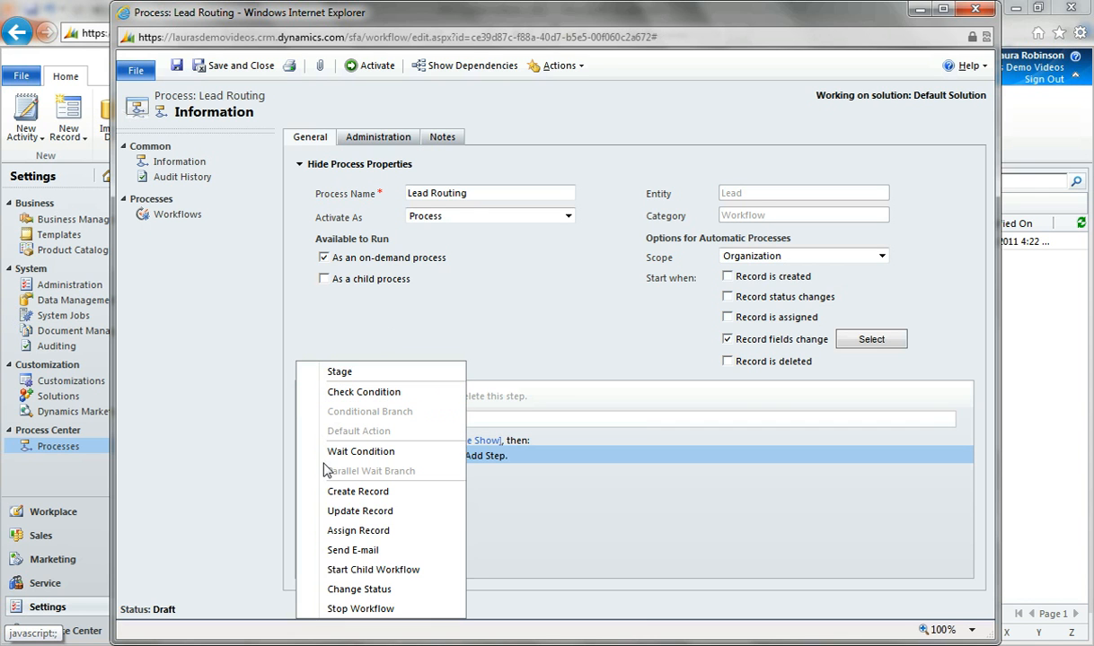
{"action": "left_click", "coordinate": [382, 532]}
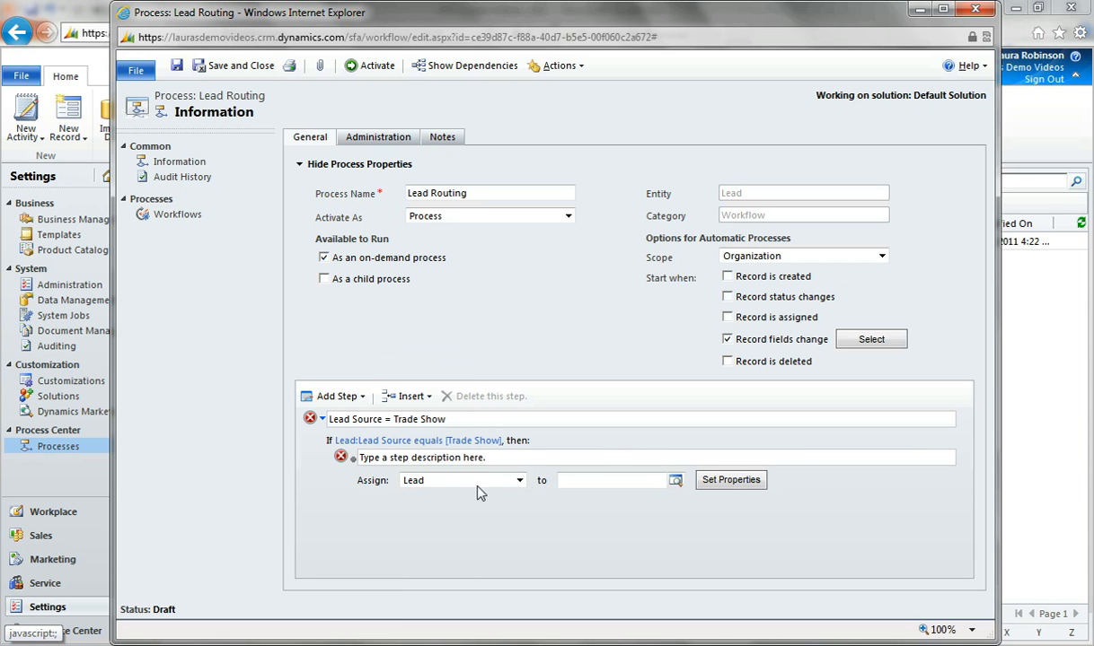
{"action": "left_click", "coordinate": [632, 471]}
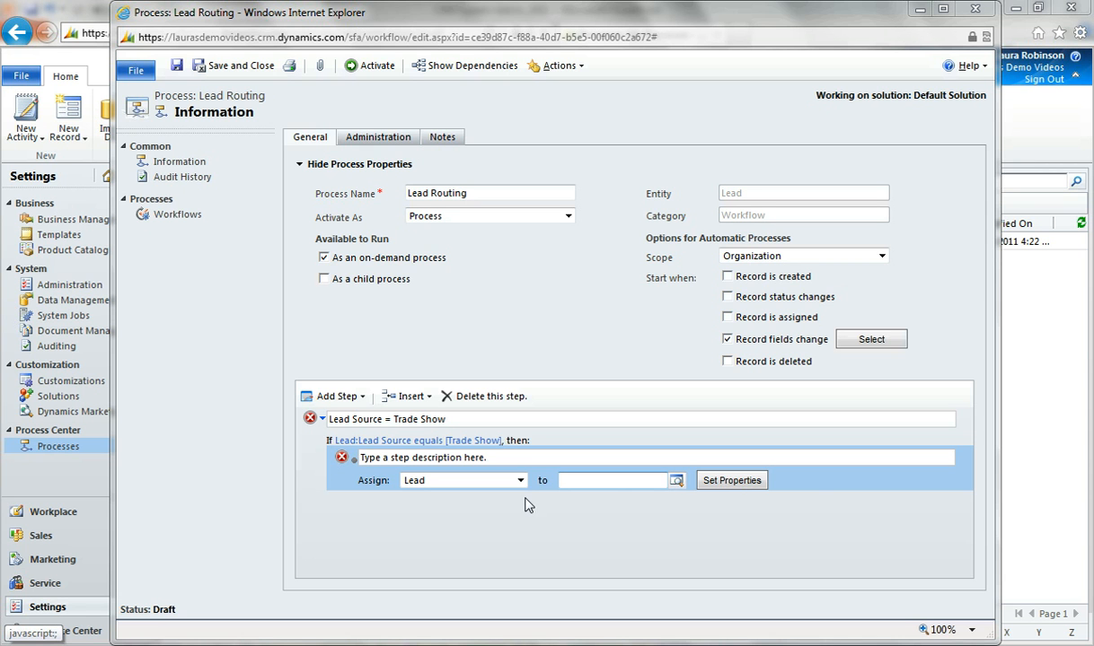
Step: Look up teams for the Trade Show assignment and assign the lead to the Inside Sales team
{"action": "left_click", "coordinate": [676, 480]}
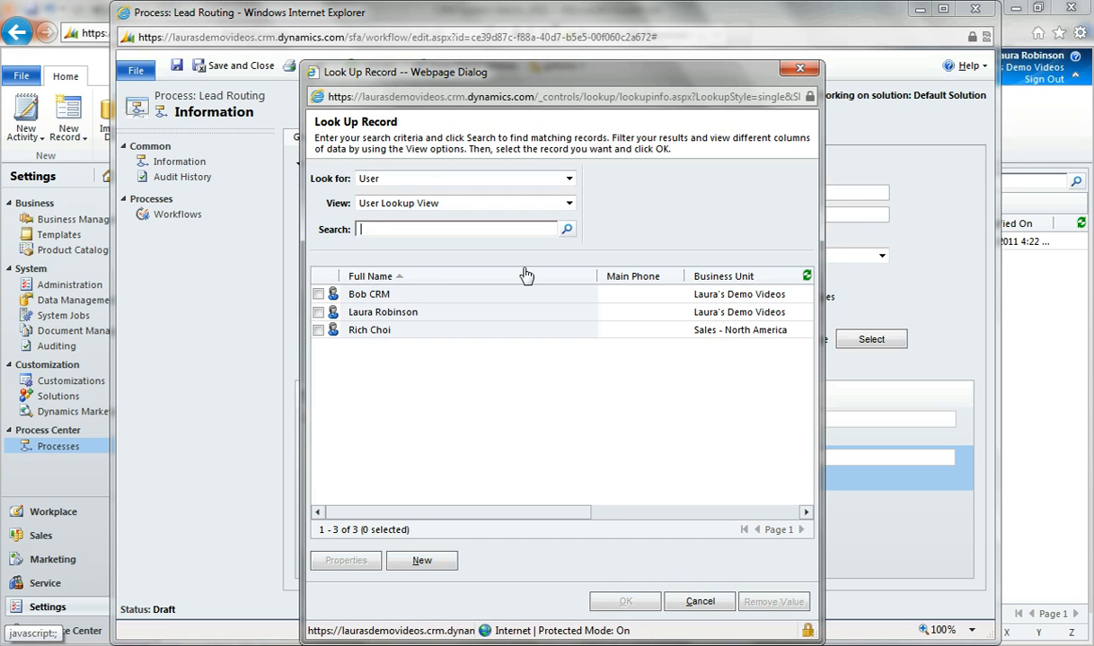
{"action": "left_click", "coordinate": [437, 179]}
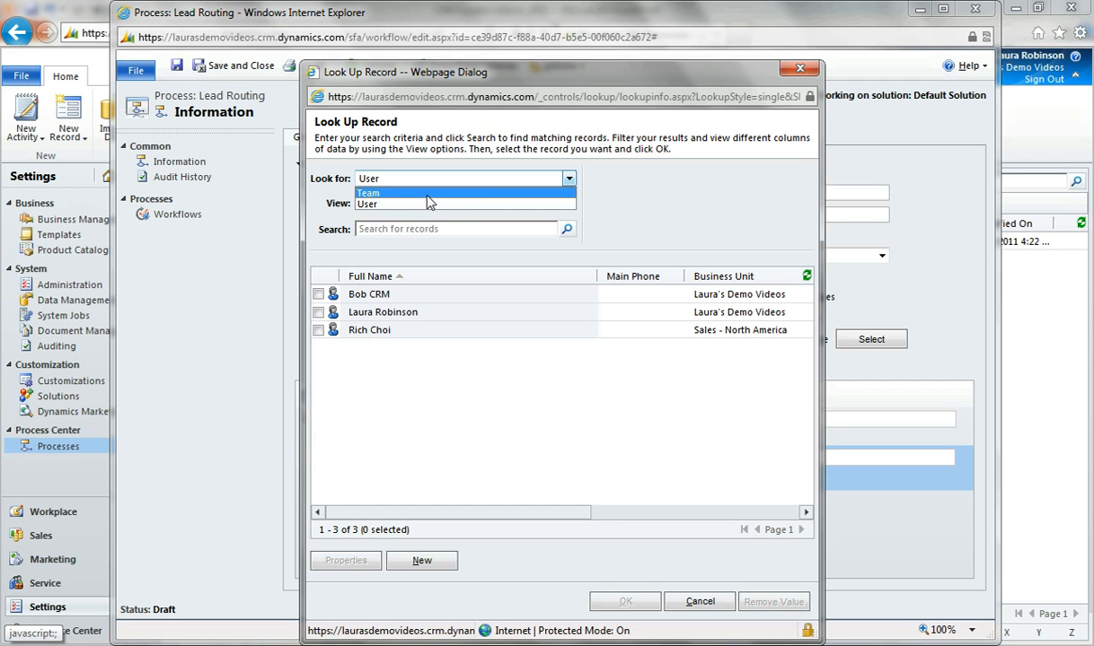
{"action": "left_click", "coordinate": [427, 196]}
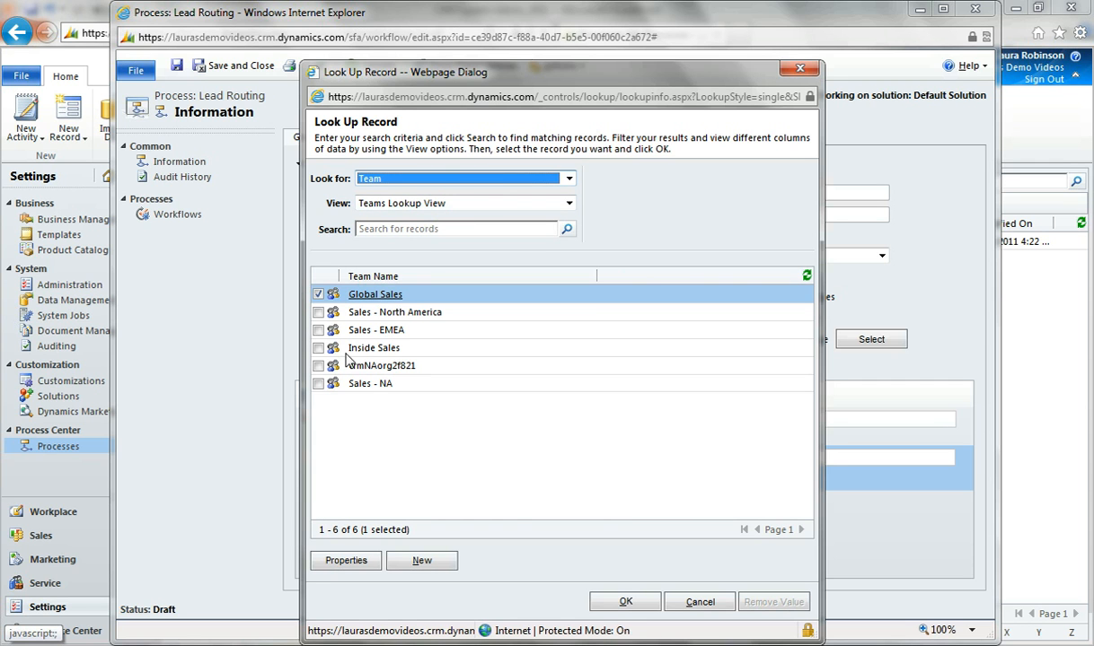
{"action": "left_click", "coordinate": [318, 349]}
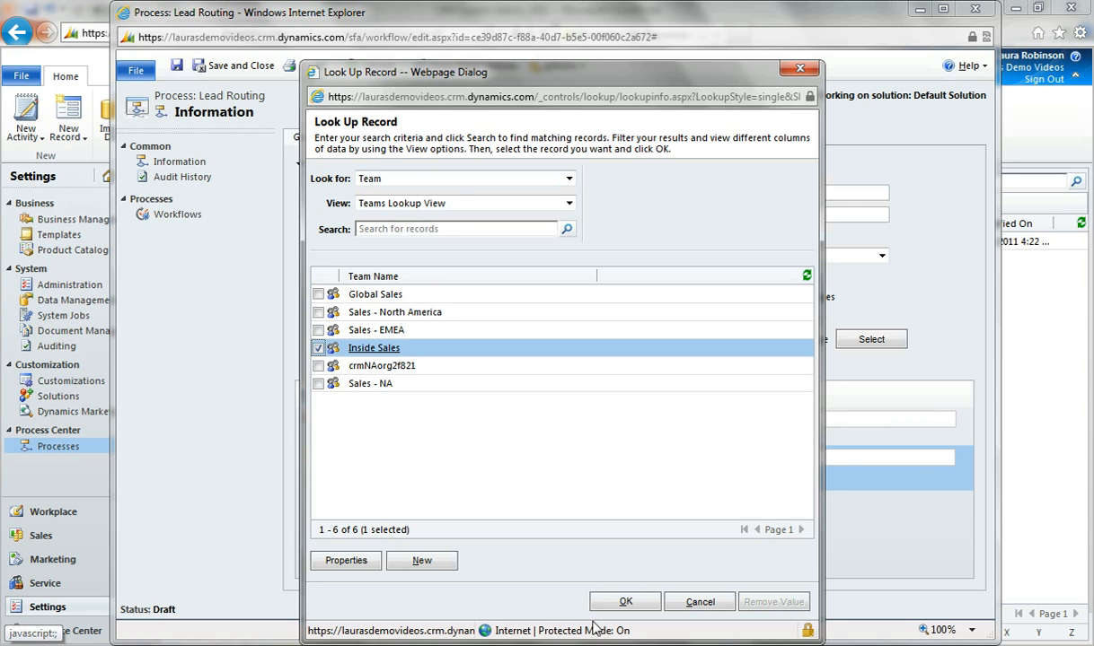
{"action": "left_click", "coordinate": [623, 602]}
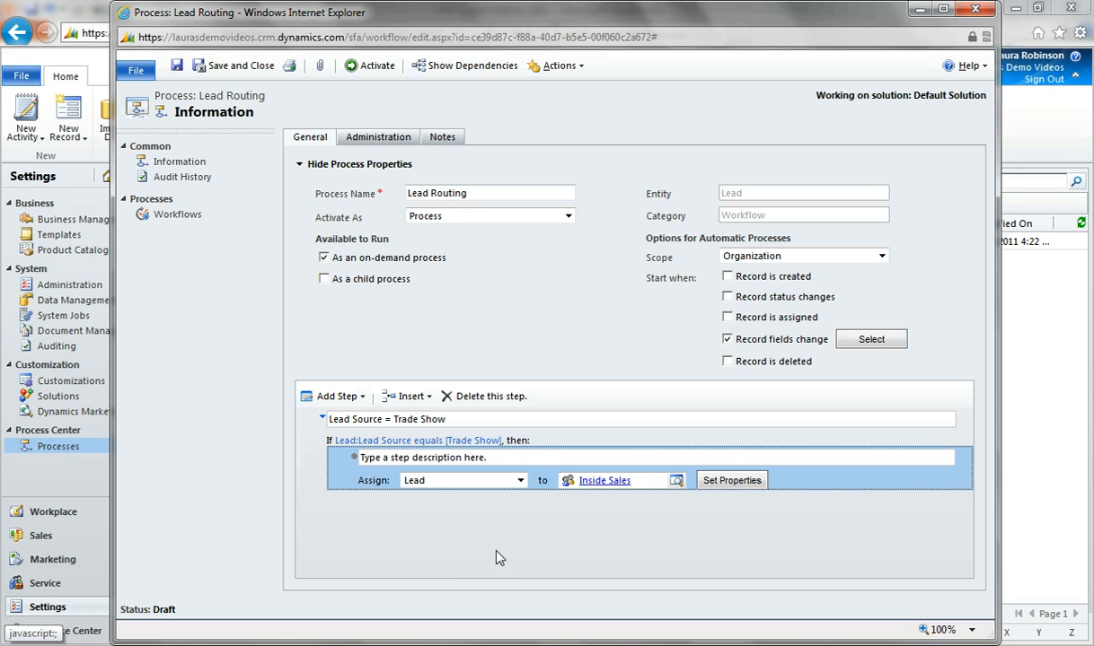
Step: Add a second Check Condition after the whole Trade Show block, with the description "Lead Source = Employee Referral"
{"action": "left_click", "coordinate": [305, 426]}
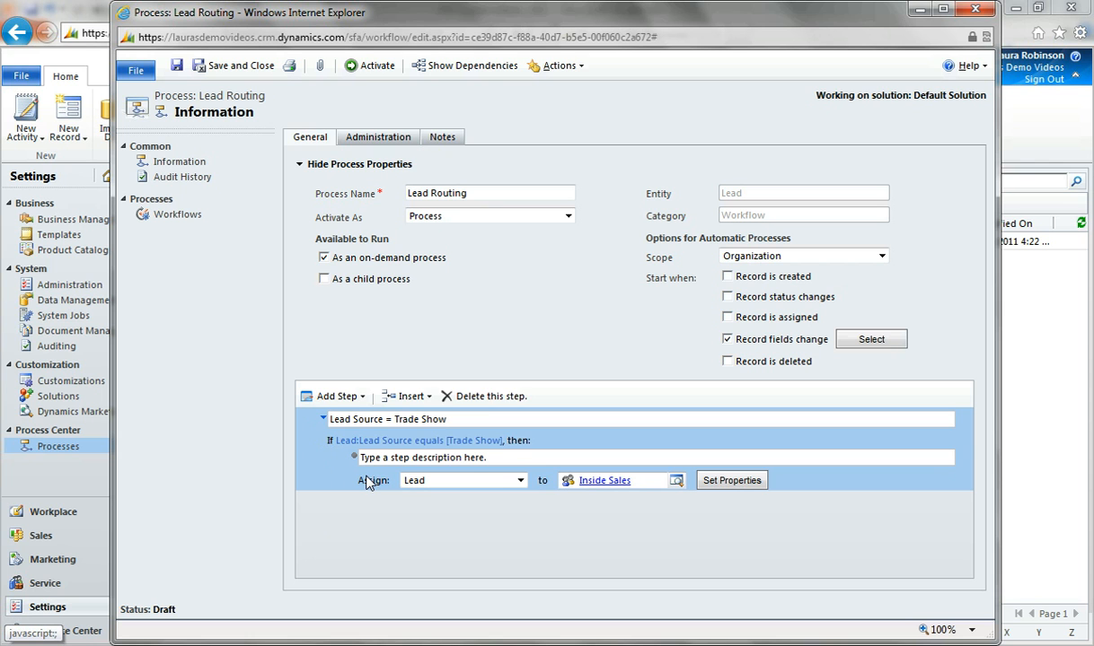
{"action": "left_click", "coordinate": [339, 396]}
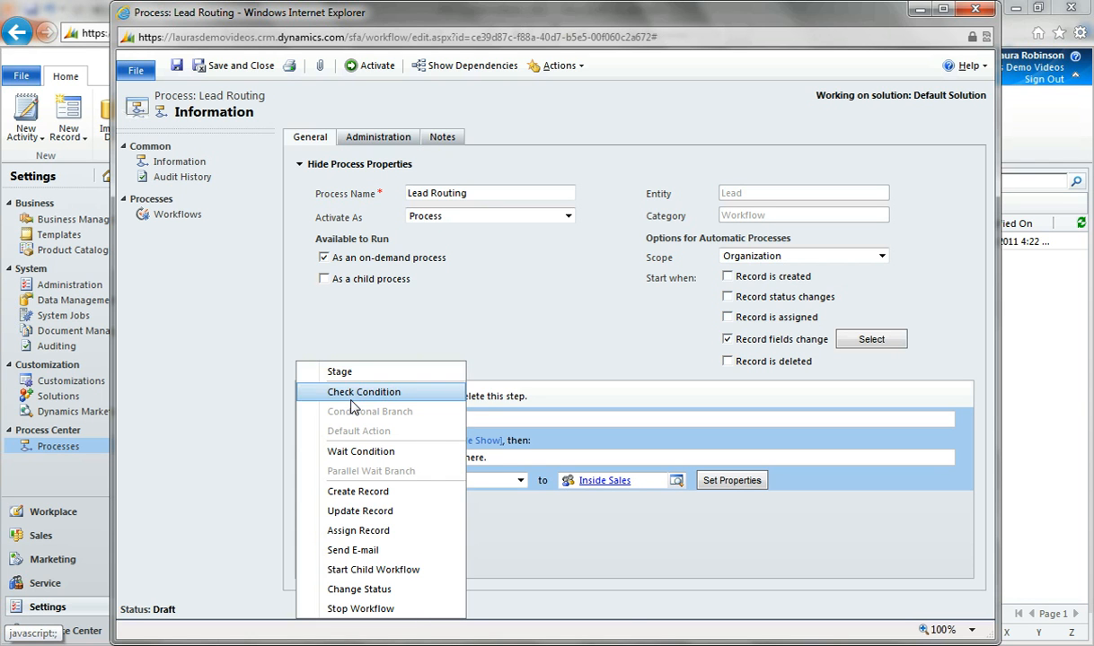
{"action": "left_click", "coordinate": [405, 394]}
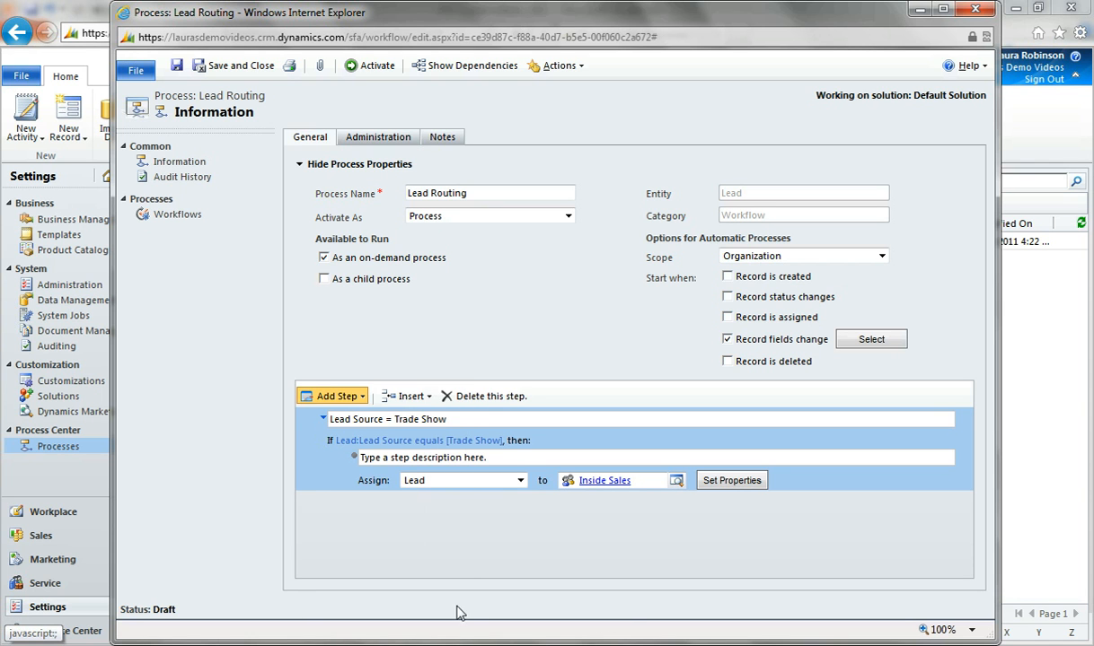
{"action": "left_click", "coordinate": [418, 504]}
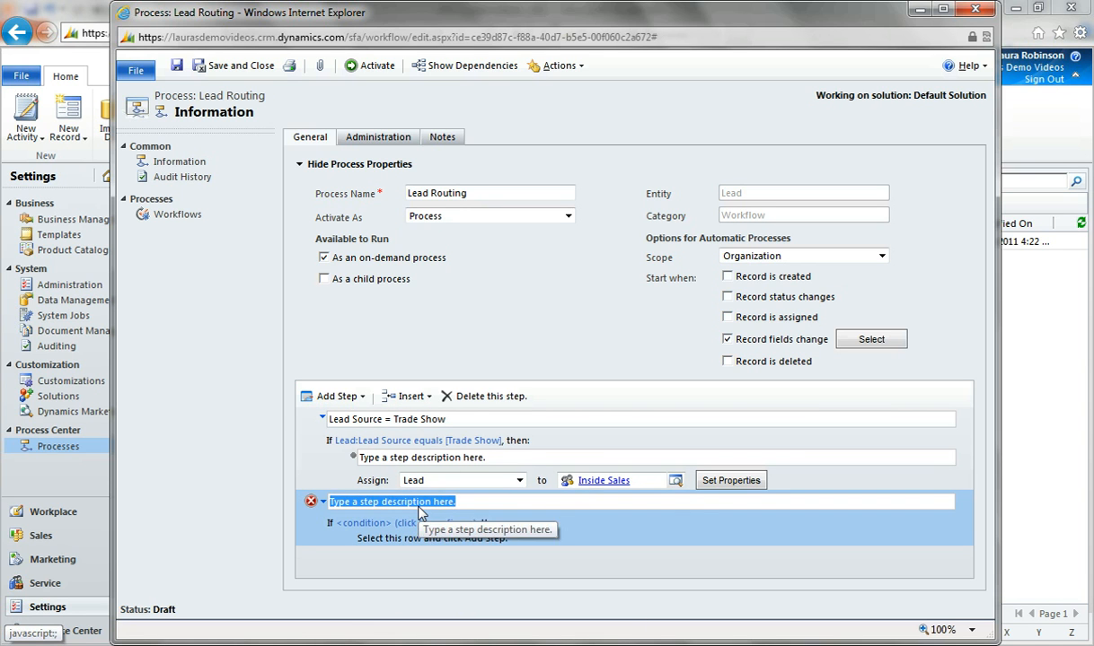
{"action": "type", "text": "Lead Source = Em"}
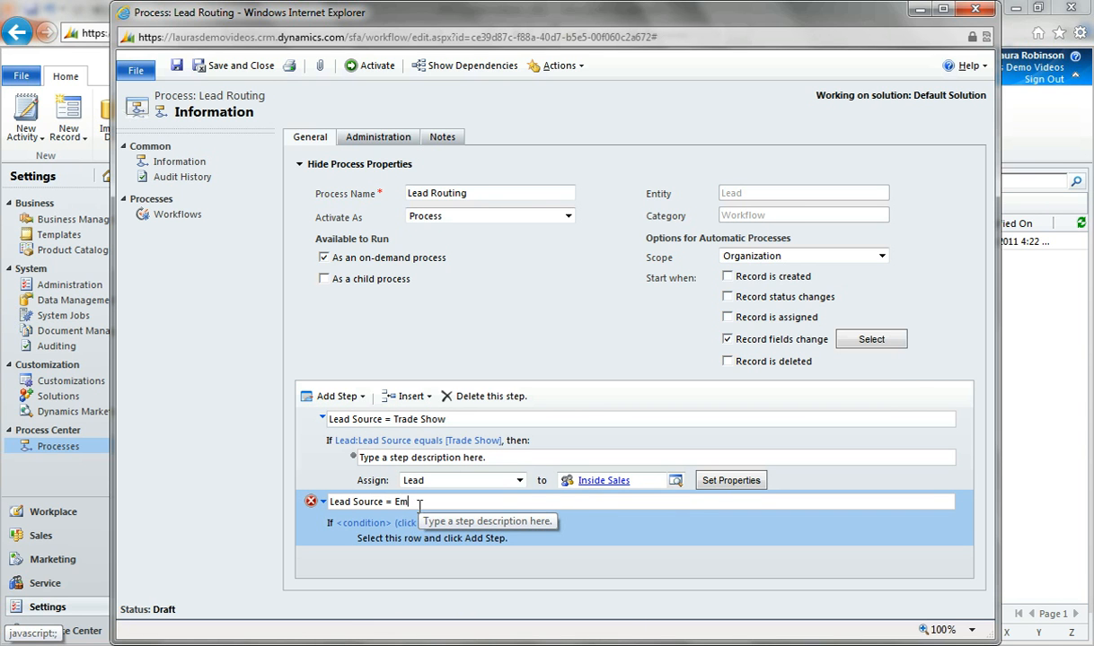
{"action": "type", "text": "ployee Referral"}
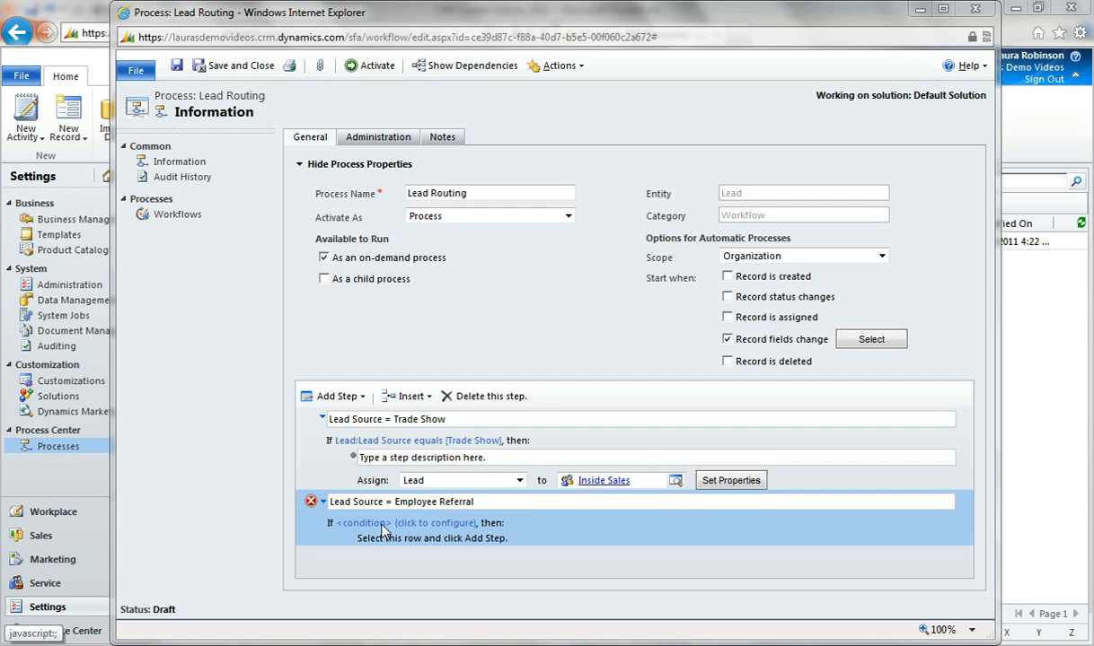
Step: Configure the Employee Referral step's condition as Lead, Lead Source, Equals
{"action": "left_click", "coordinate": [381, 530]}
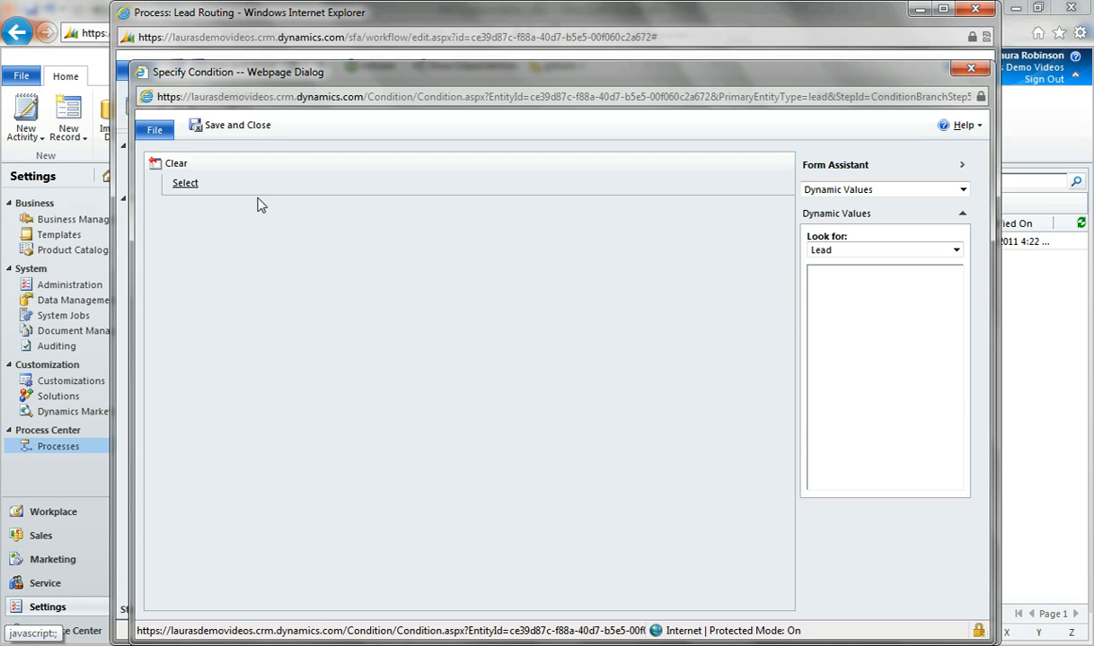
{"action": "left_click", "coordinate": [215, 184]}
{"action": "left_click", "coordinate": [229, 185]}
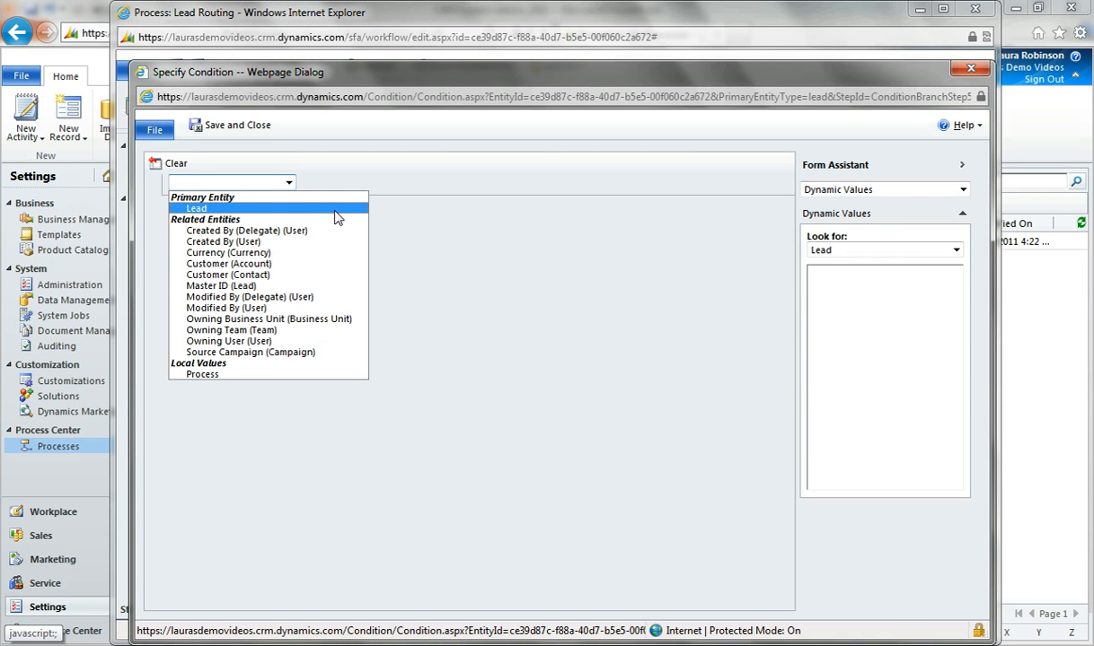
{"action": "left_click", "coordinate": [335, 218]}
{"action": "left_click", "coordinate": [320, 183]}
{"action": "left_click", "coordinate": [429, 182]}
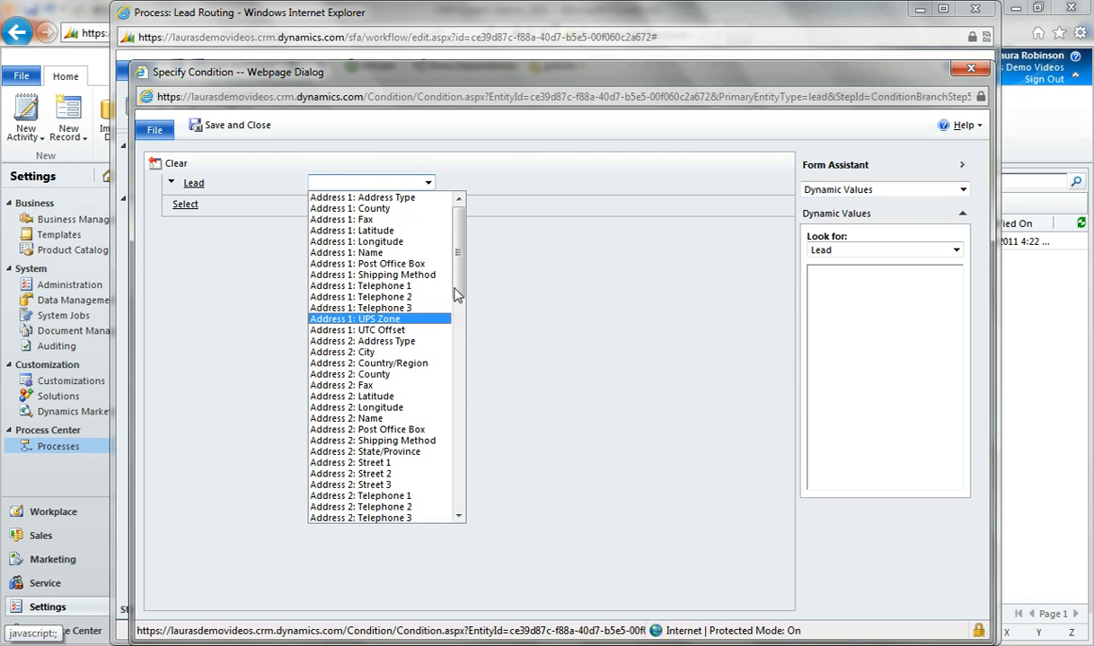
{"action": "left_click_drag", "start_coordinate": [461, 289], "coordinate": [458, 449]}
{"action": "left_click", "coordinate": [422, 440]}
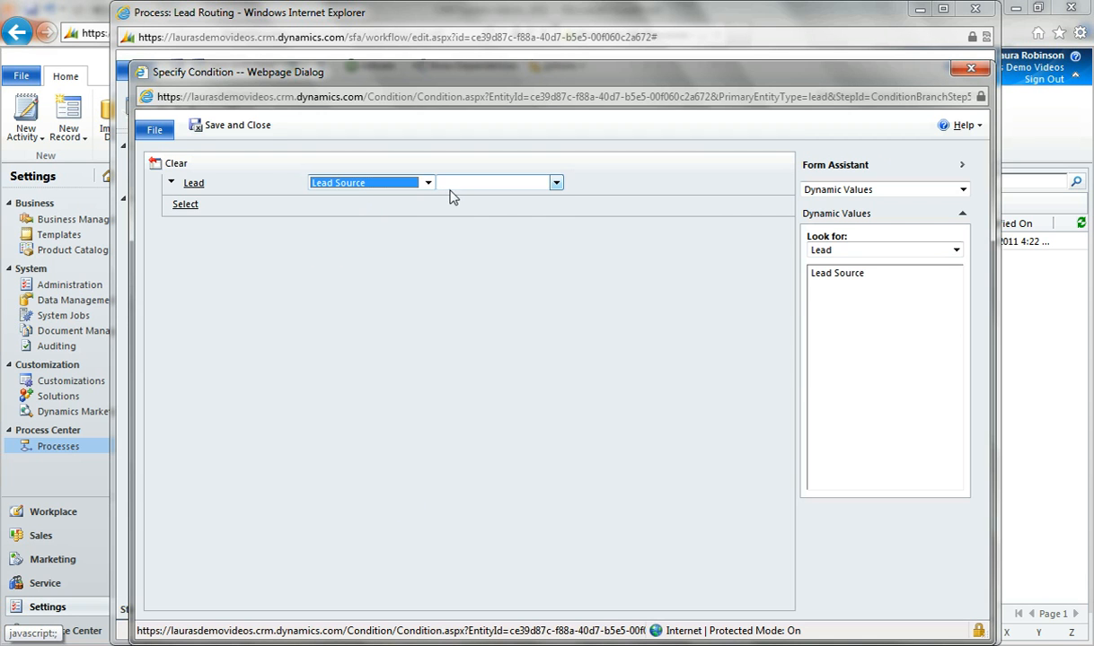
{"action": "left_click", "coordinate": [463, 182]}
{"action": "left_click", "coordinate": [471, 195]}
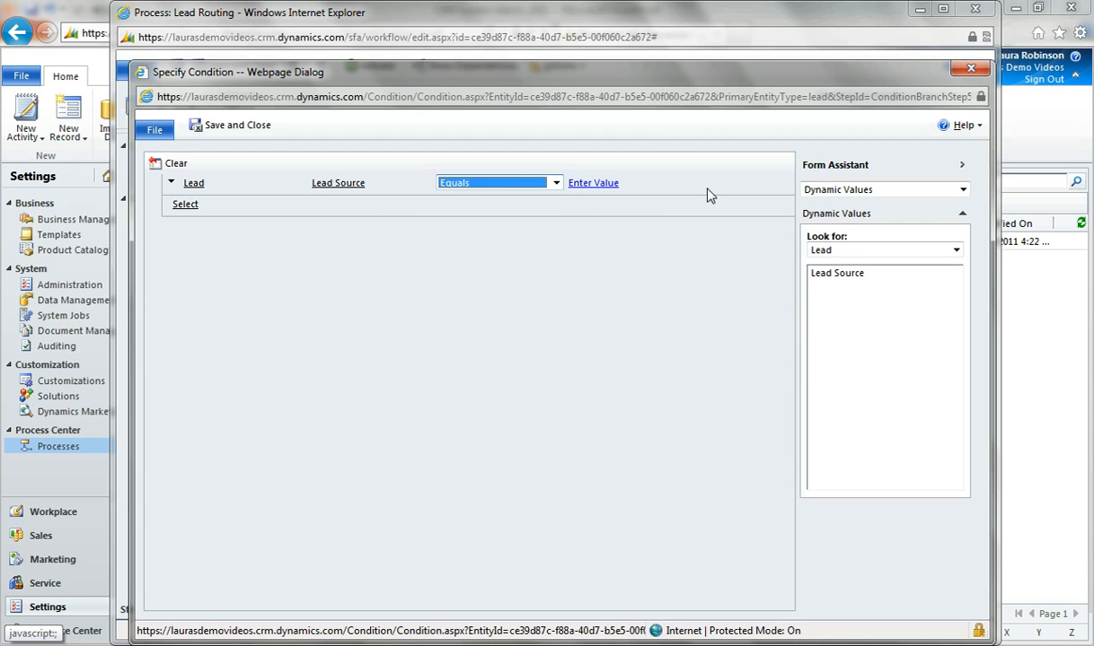
Step: Select Employee Referral as the condition's value, then save and close the condition
{"action": "left_click", "coordinate": [684, 185]}
{"action": "left_click", "coordinate": [592, 182]}
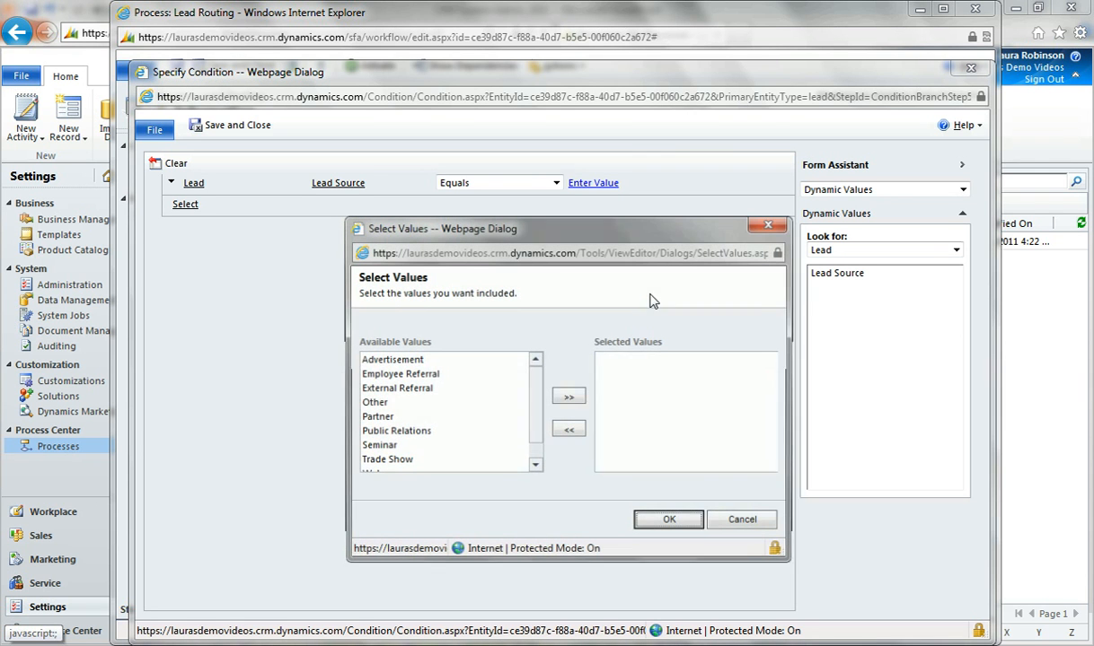
{"action": "left_click", "coordinate": [431, 379]}
{"action": "double_click", "coordinate": [432, 379]}
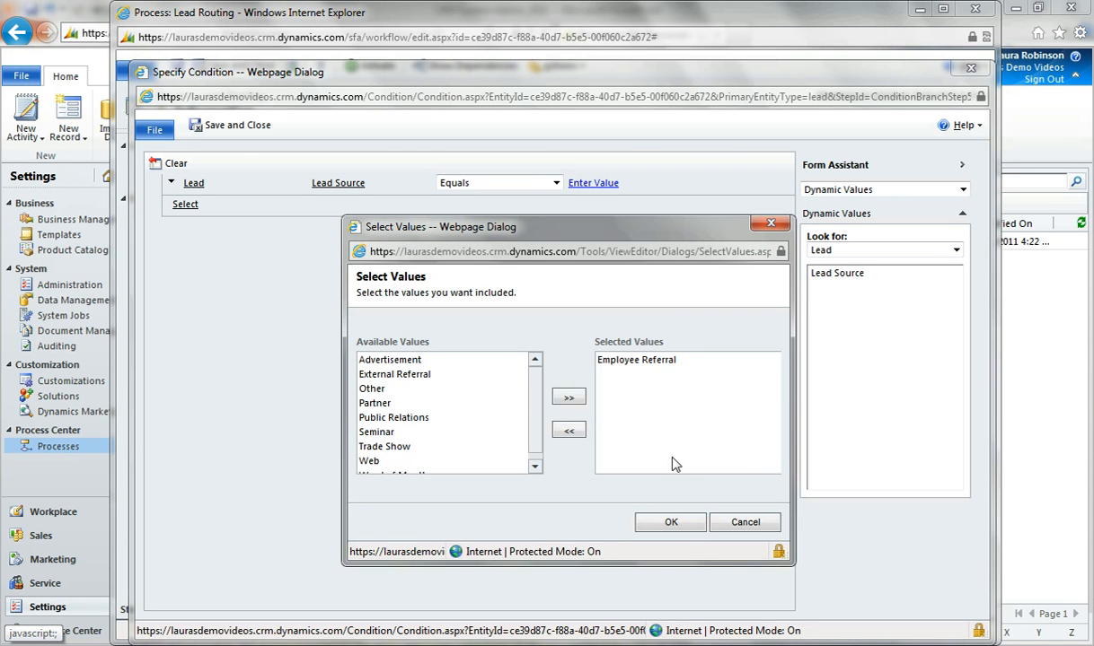
{"action": "left_click", "coordinate": [673, 521]}
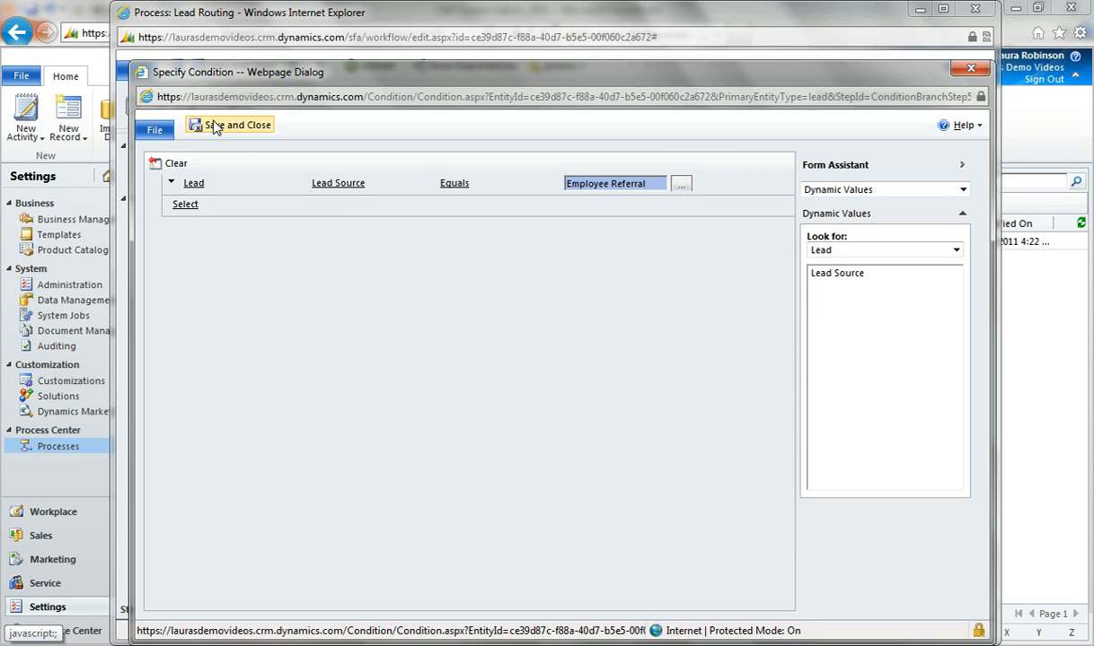
{"action": "left_click", "coordinate": [215, 126]}
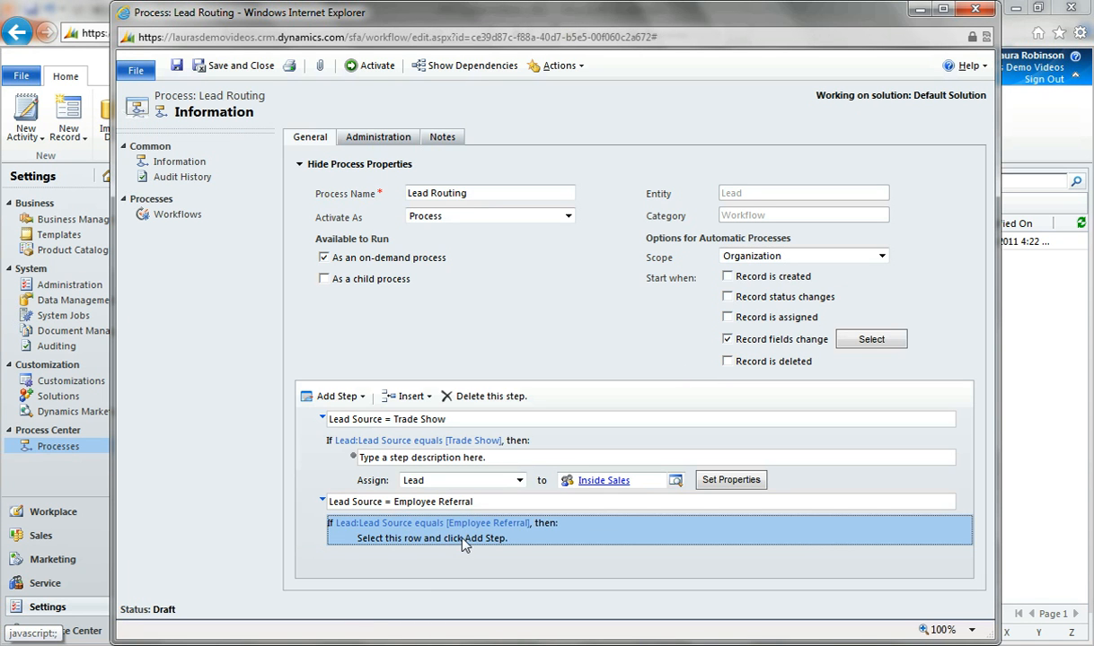
Step: Add an Assign Record step inside the Employee Referral condition and assign the lead to the first user in the lookup
{"action": "left_click", "coordinate": [439, 538]}
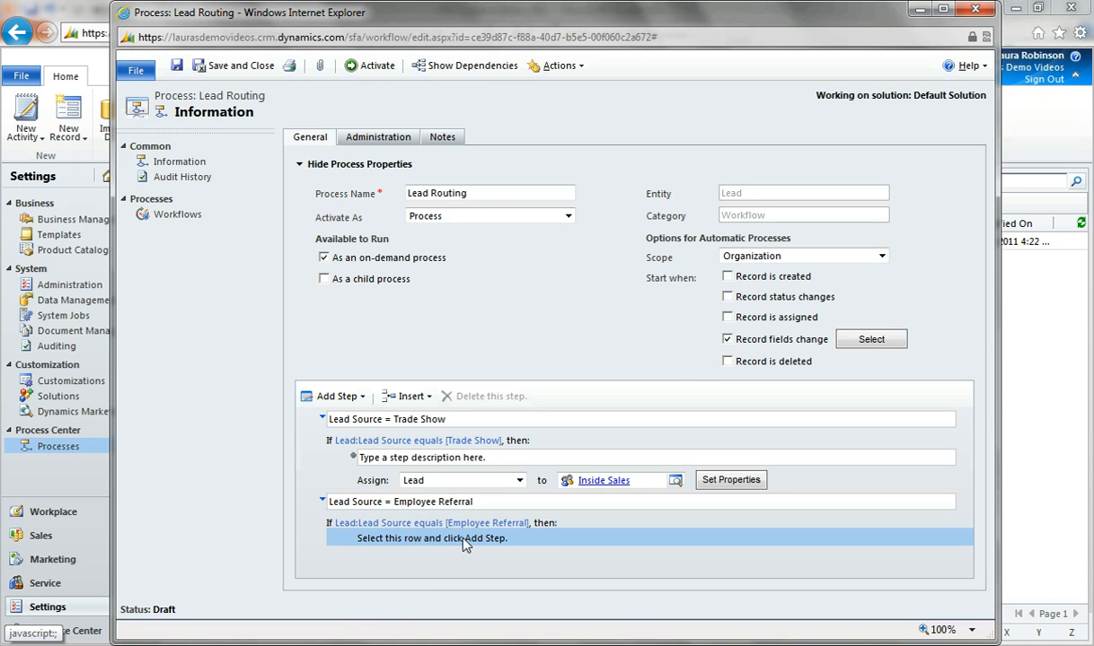
{"action": "left_click", "coordinate": [340, 398]}
{"action": "left_click", "coordinate": [363, 534]}
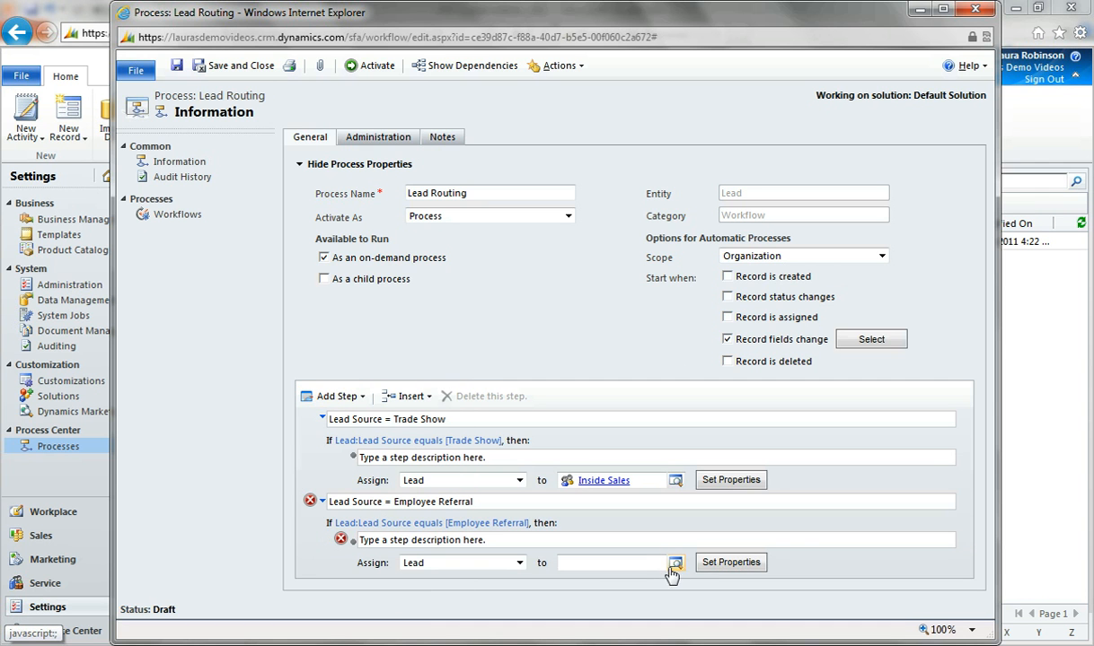
{"action": "left_click", "coordinate": [674, 565]}
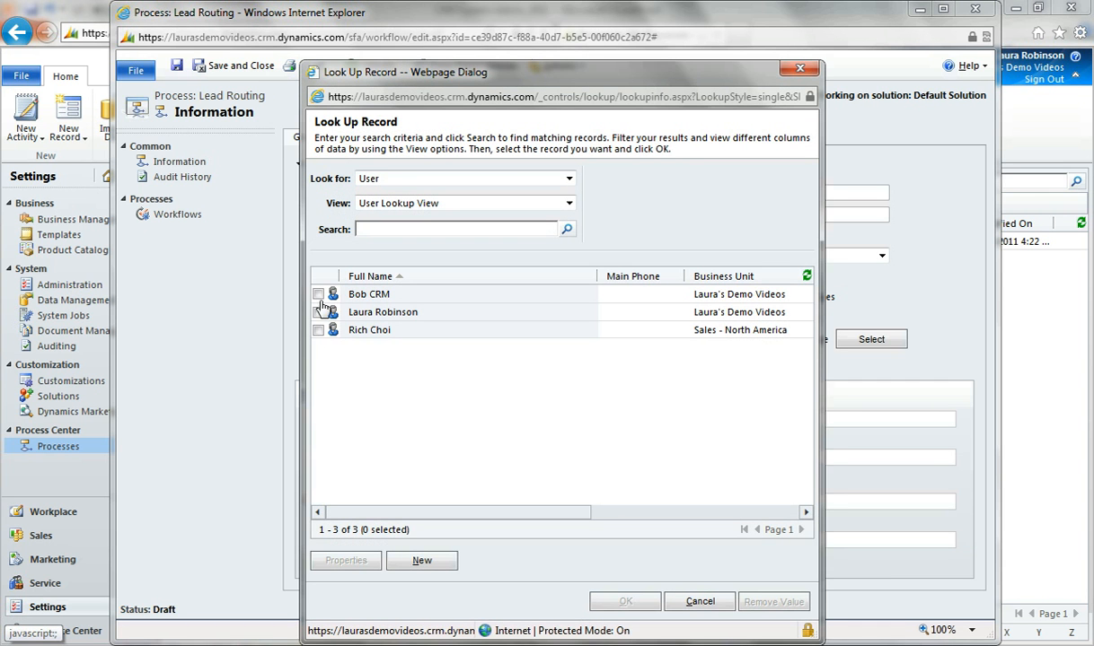
{"action": "left_click", "coordinate": [321, 297]}
{"action": "left_click", "coordinate": [700, 606]}
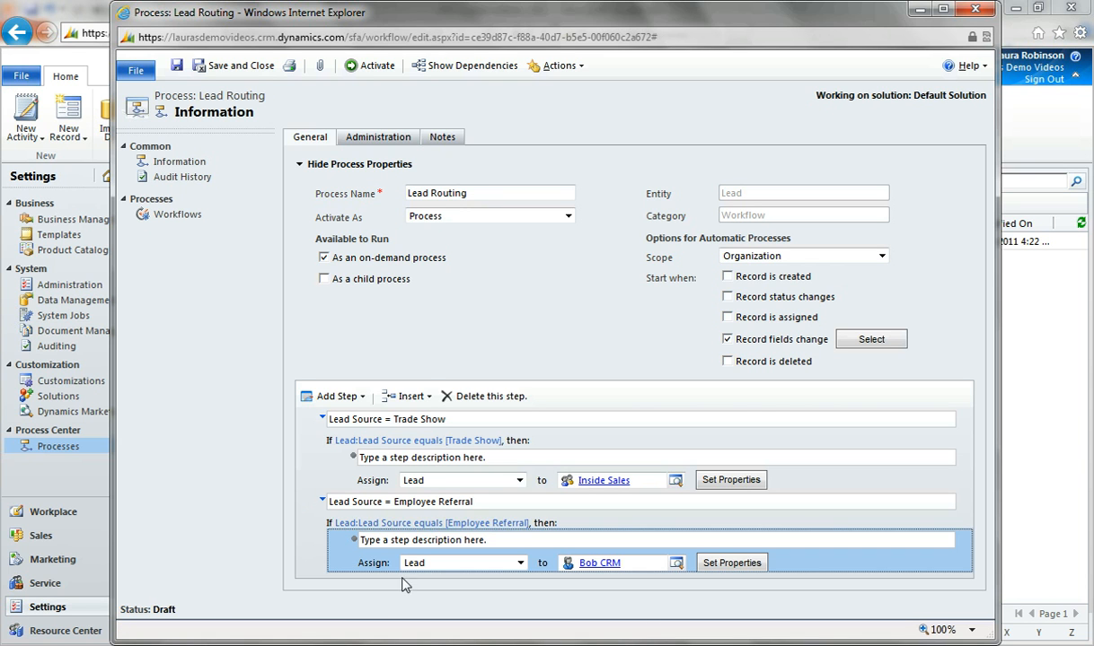
Step: Add a Send E-mail step after the Employee Referral assignment, keep Create New Message, and open the message's properties
{"action": "left_click", "coordinate": [364, 400]}
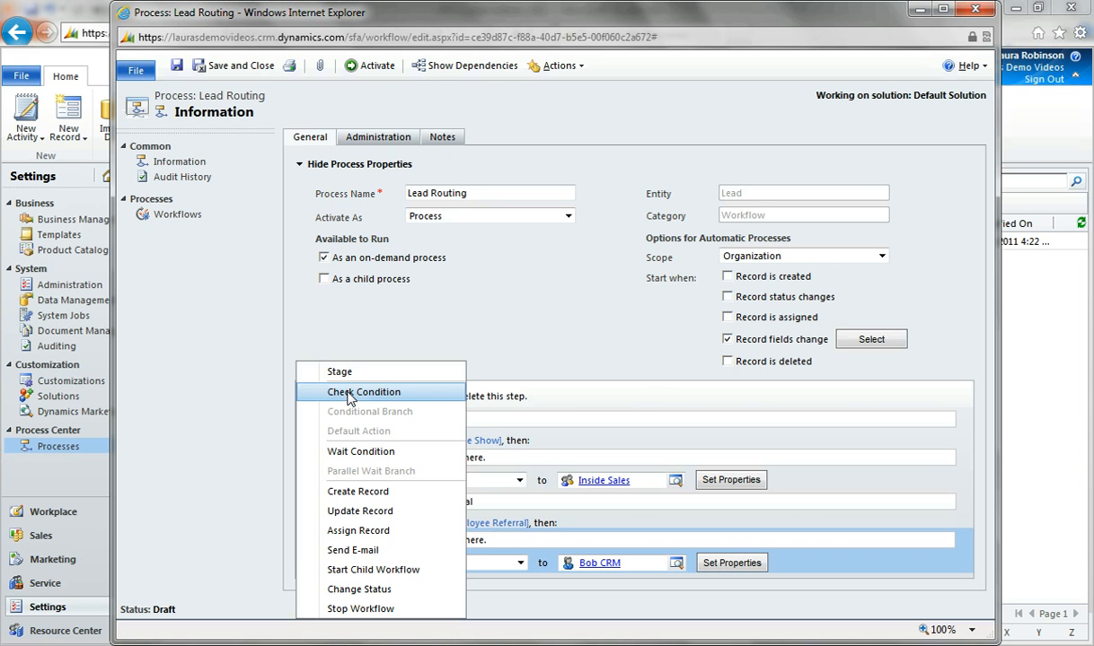
{"action": "left_click", "coordinate": [373, 552]}
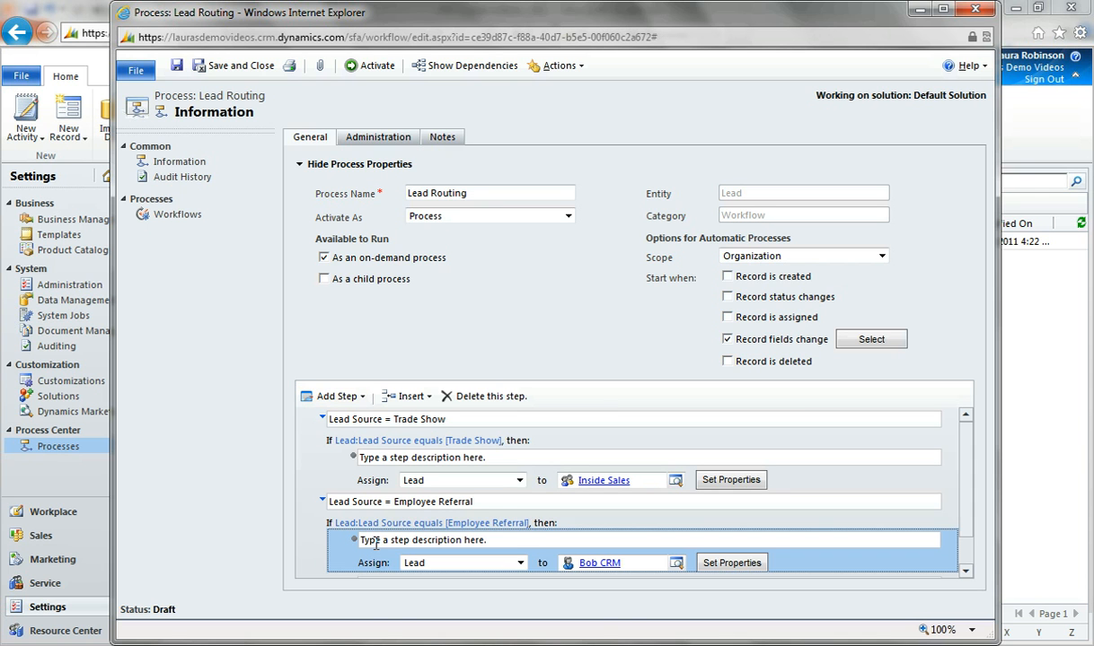
{"action": "scroll", "coordinate": [474, 486], "scroll_direction": "down", "scroll_amount": 1}
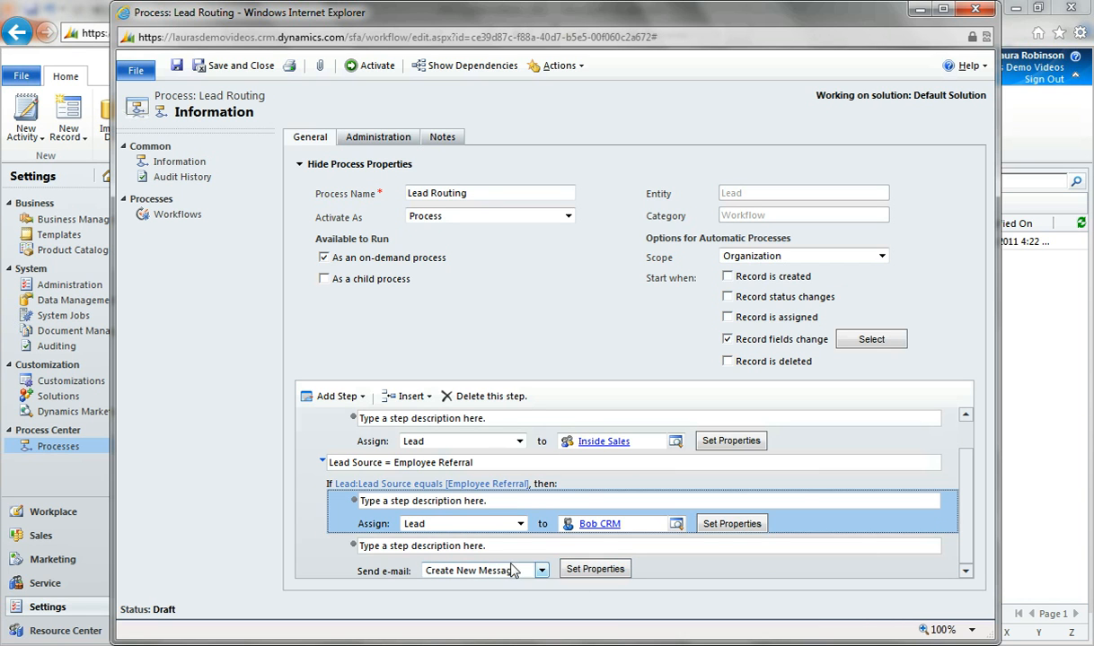
{"action": "left_click", "coordinate": [542, 571]}
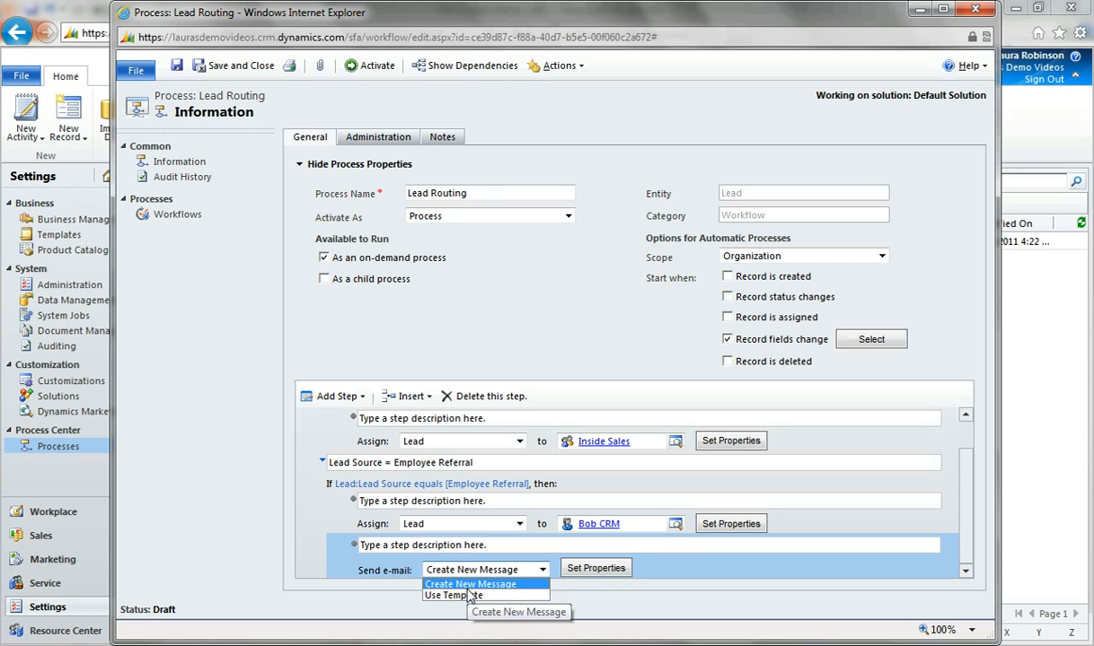
{"action": "left_click", "coordinate": [469, 588]}
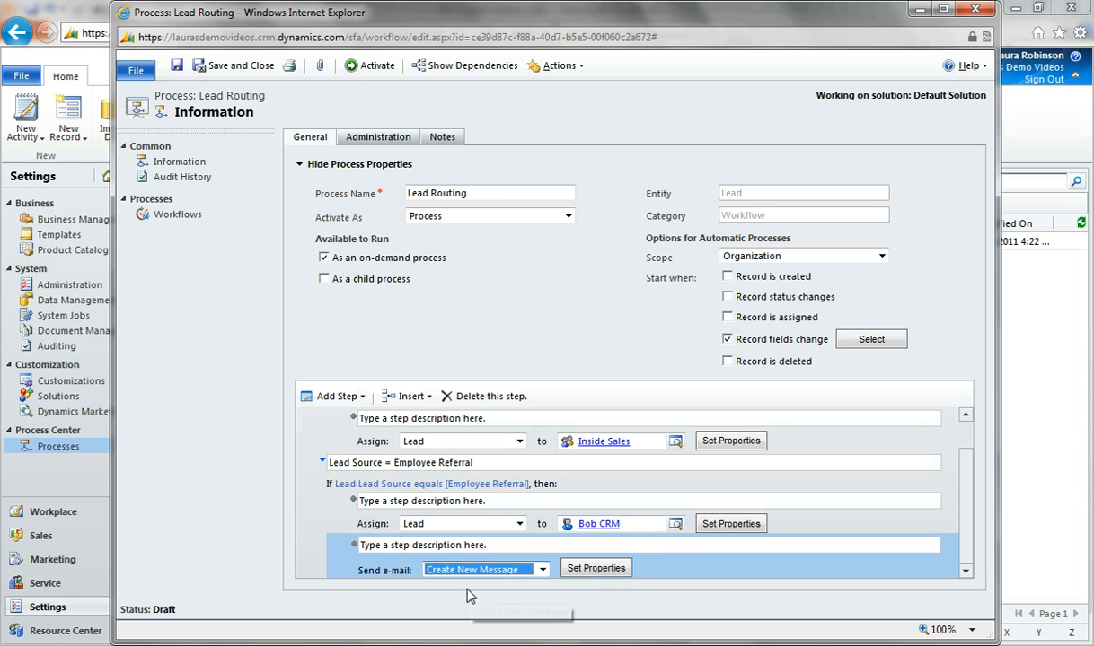
{"action": "left_click", "coordinate": [618, 570]}
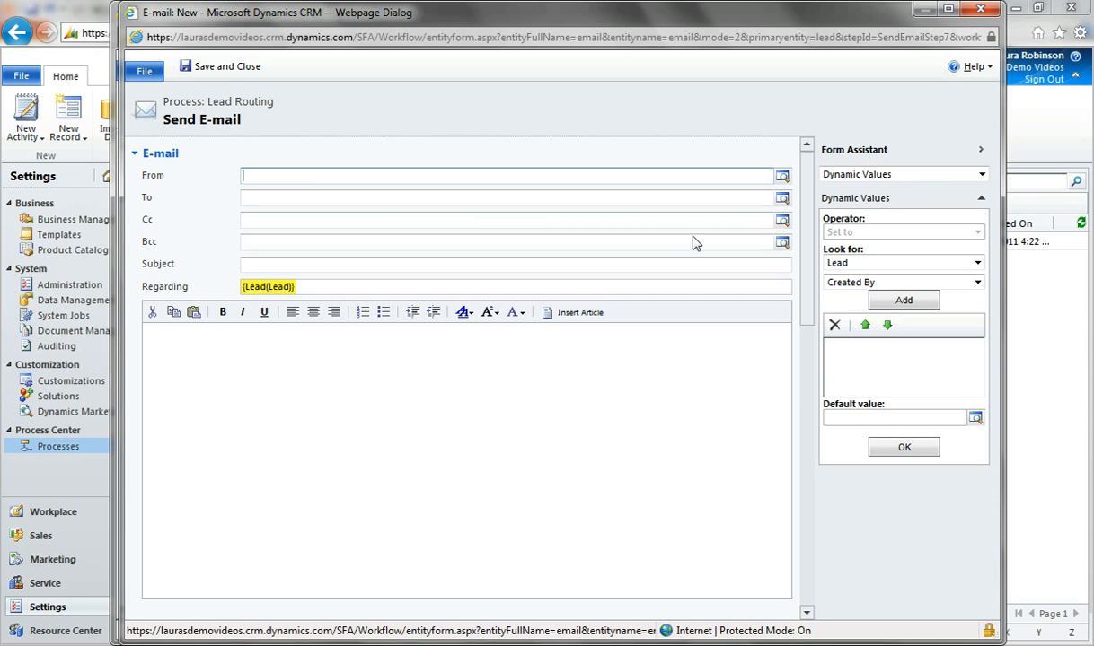
Step: Set the e-mail's From to the lead's Created By and its To to the lead's Owner as dynamic values
{"action": "left_click", "coordinate": [908, 302]}
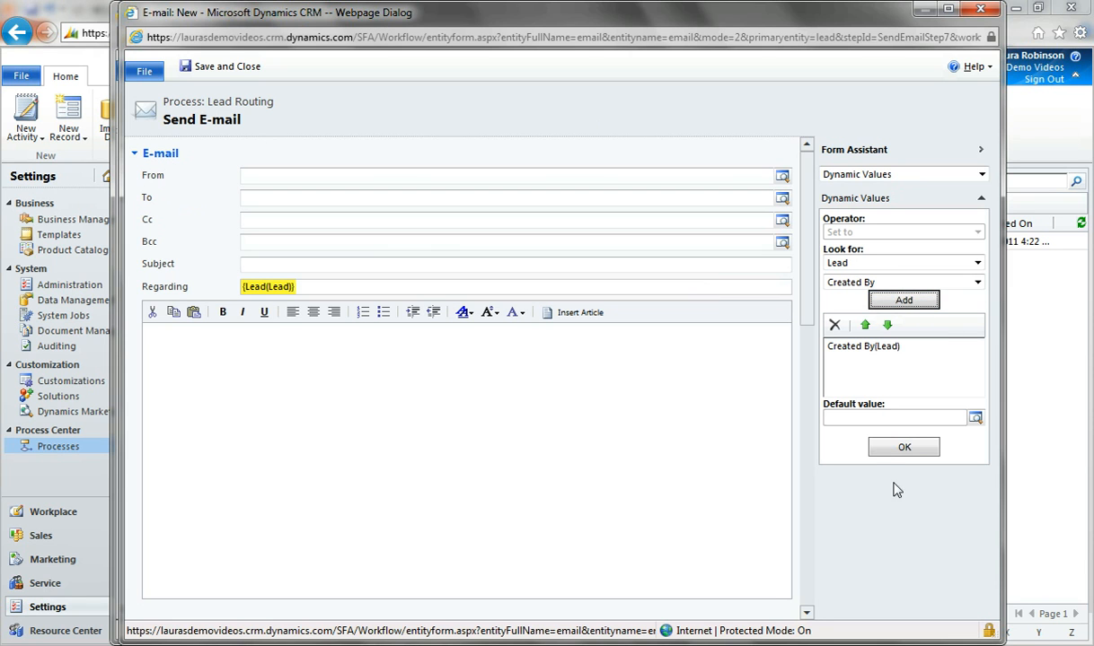
{"action": "left_click", "coordinate": [915, 449]}
{"action": "left_click", "coordinate": [529, 196]}
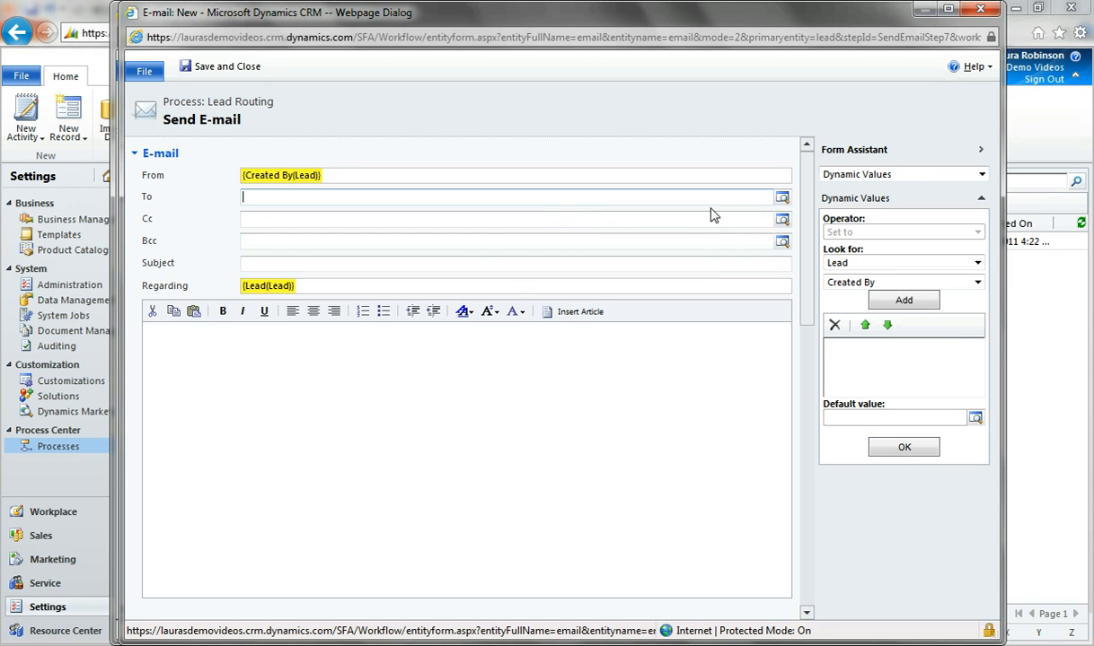
{"action": "left_click", "coordinate": [855, 285]}
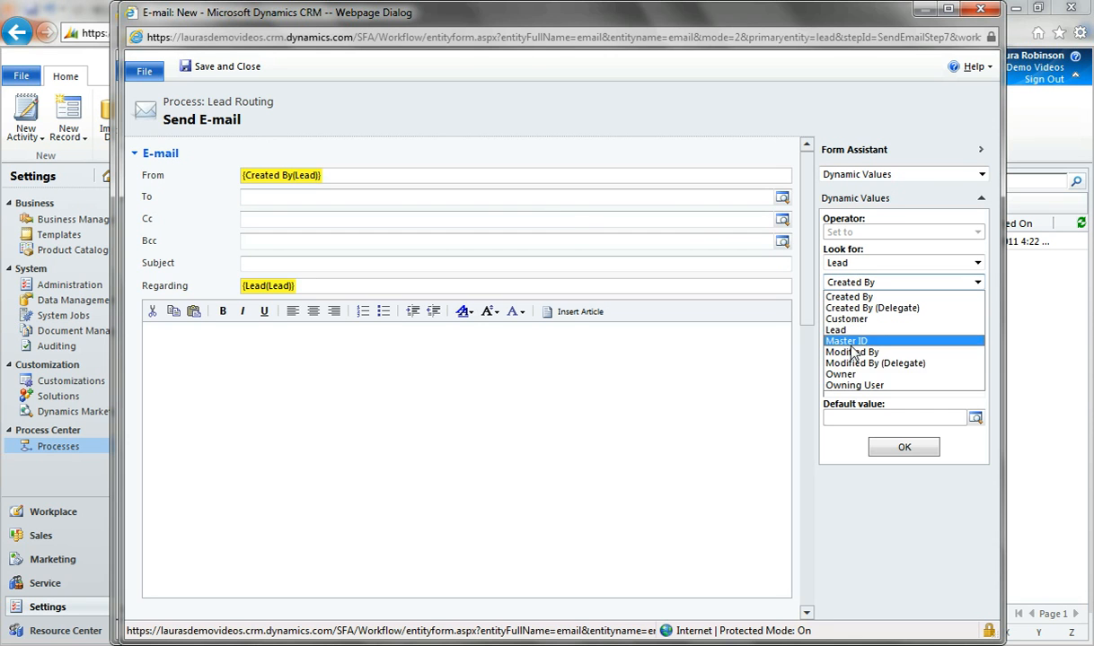
{"action": "left_click", "coordinate": [860, 375]}
{"action": "left_click", "coordinate": [905, 301]}
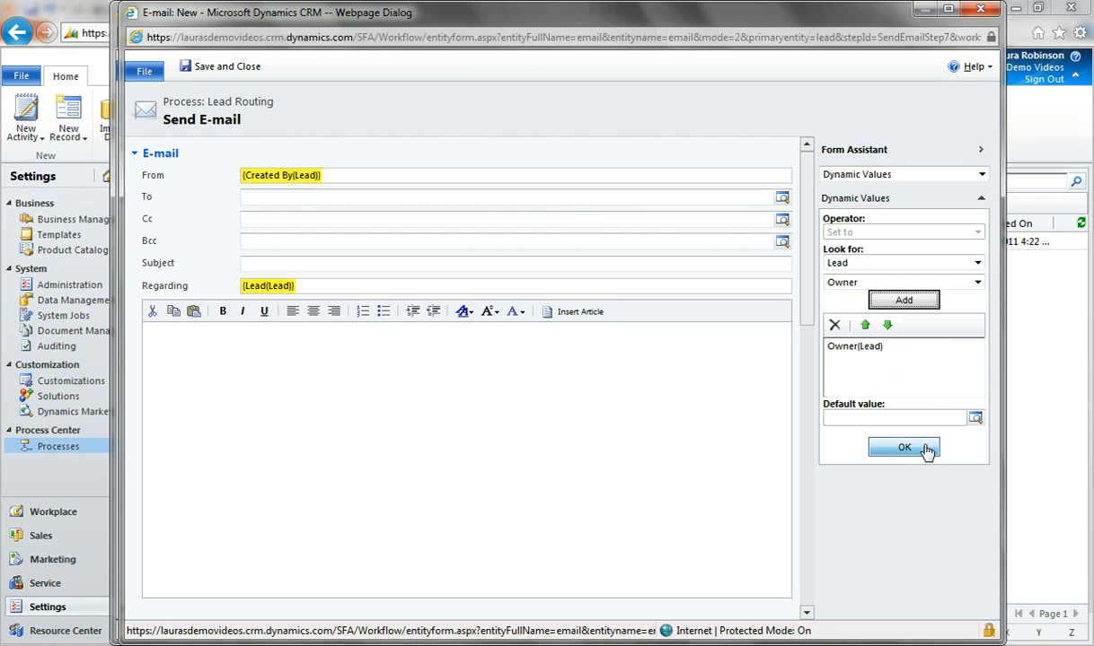
{"action": "left_click", "coordinate": [904, 448]}
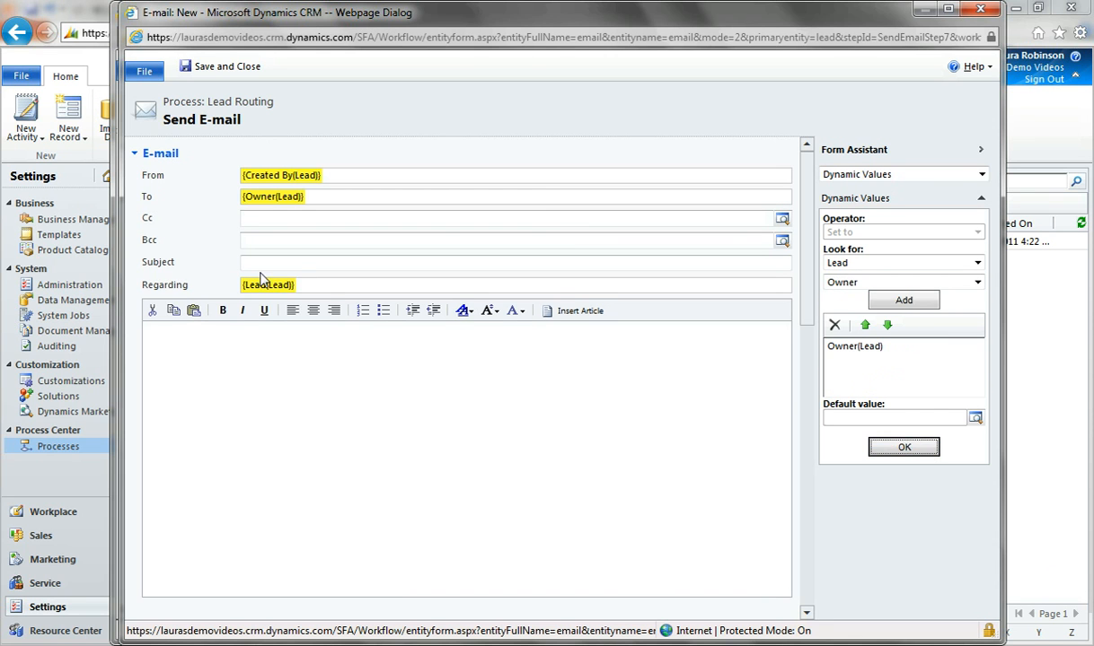
Step: Enter the e-mail subject "You have a new lead for" followed by the lead's Company Name as a dynamic value
{"action": "left_click", "coordinate": [301, 260]}
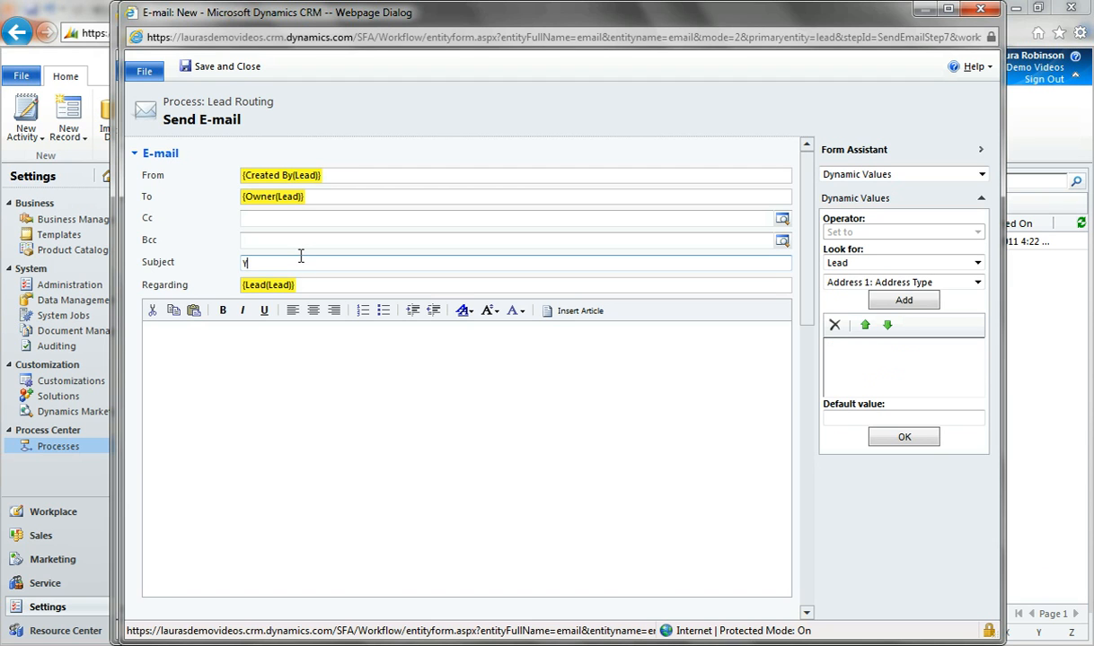
{"action": "type", "text": "You have a new lead for"}
{"action": "left_click", "coordinate": [877, 280]}
{"action": "left_click_drag", "start_coordinate": [977, 345], "coordinate": [994, 440]}
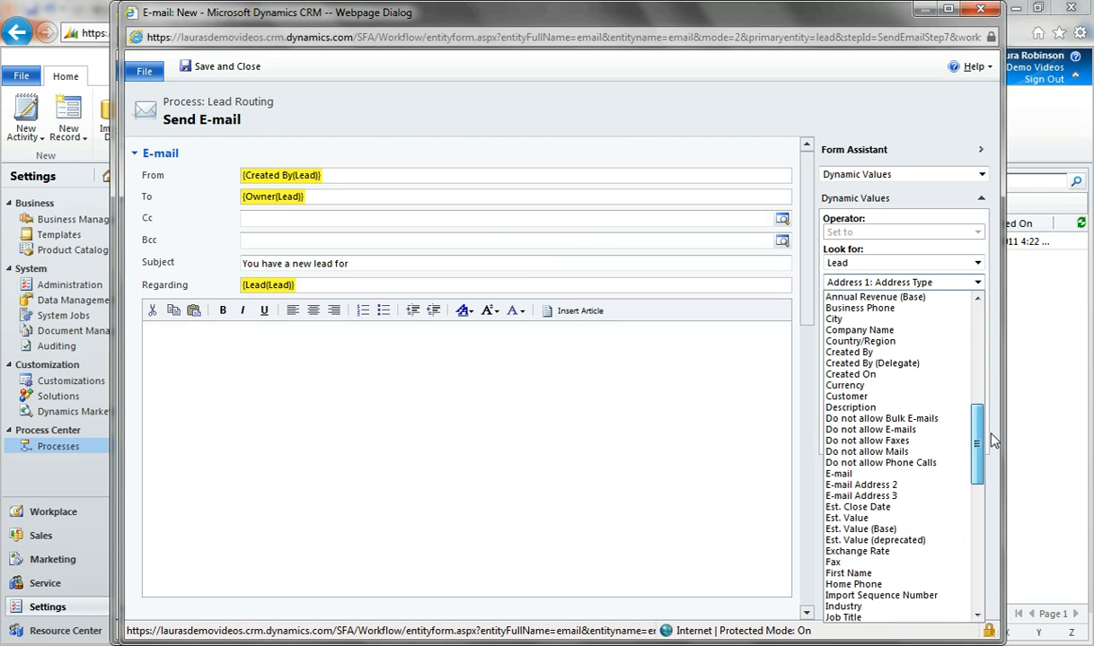
{"action": "left_click", "coordinate": [916, 333]}
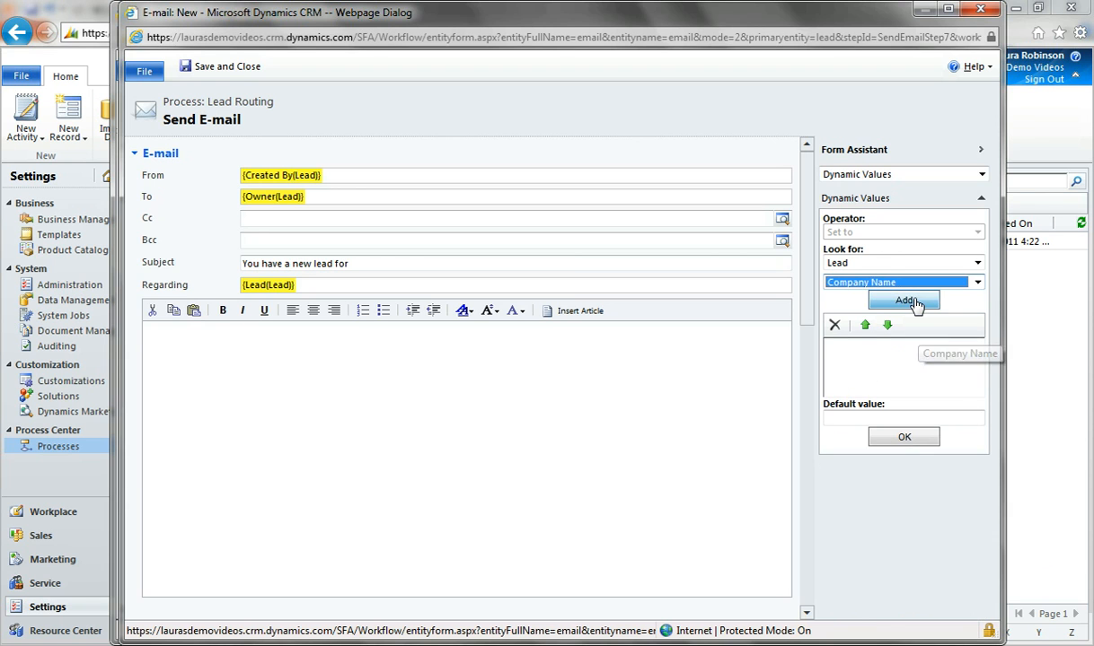
{"action": "left_click", "coordinate": [903, 300]}
{"action": "left_click", "coordinate": [904, 438]}
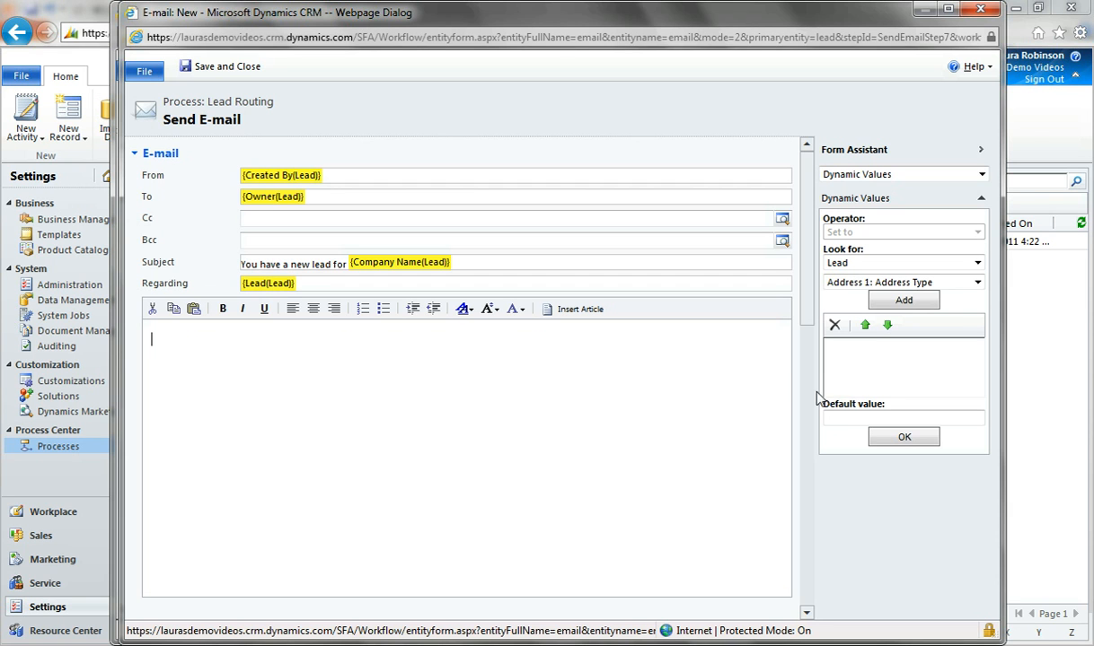
Step: Save and close the properties of the Send E-mail message
{"action": "left_click_drag", "start_coordinate": [809, 306], "coordinate": [806, 349]}
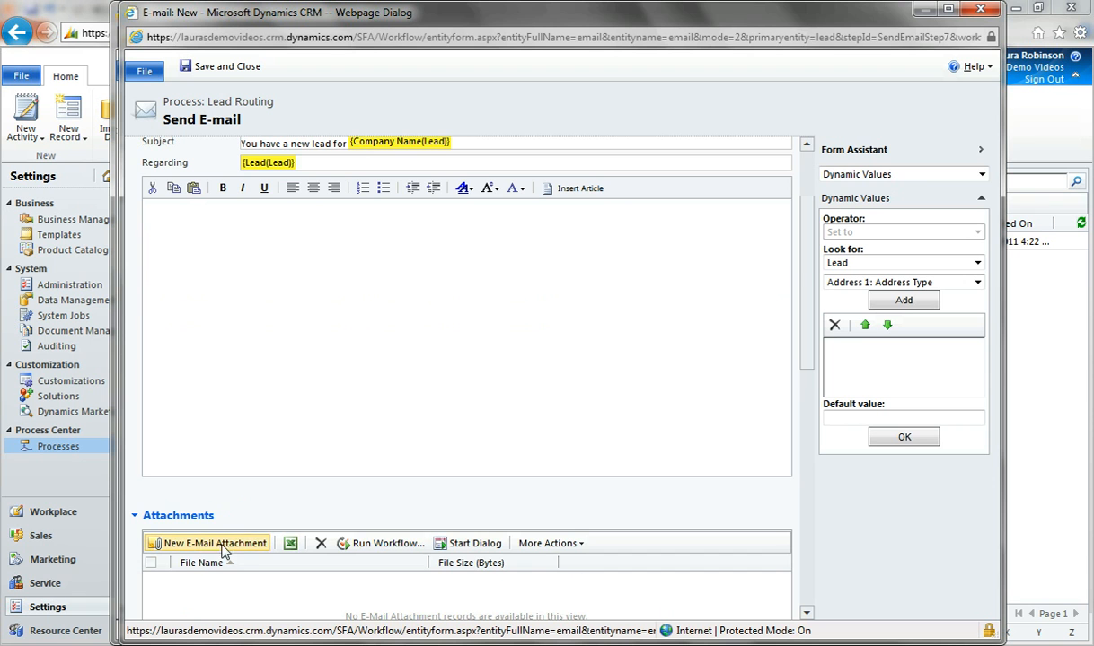
{"action": "left_click_drag", "start_coordinate": [812, 337], "coordinate": [848, 499]}
{"action": "scroll", "coordinate": [840, 404], "scroll_direction": "up", "scroll_amount": 10}
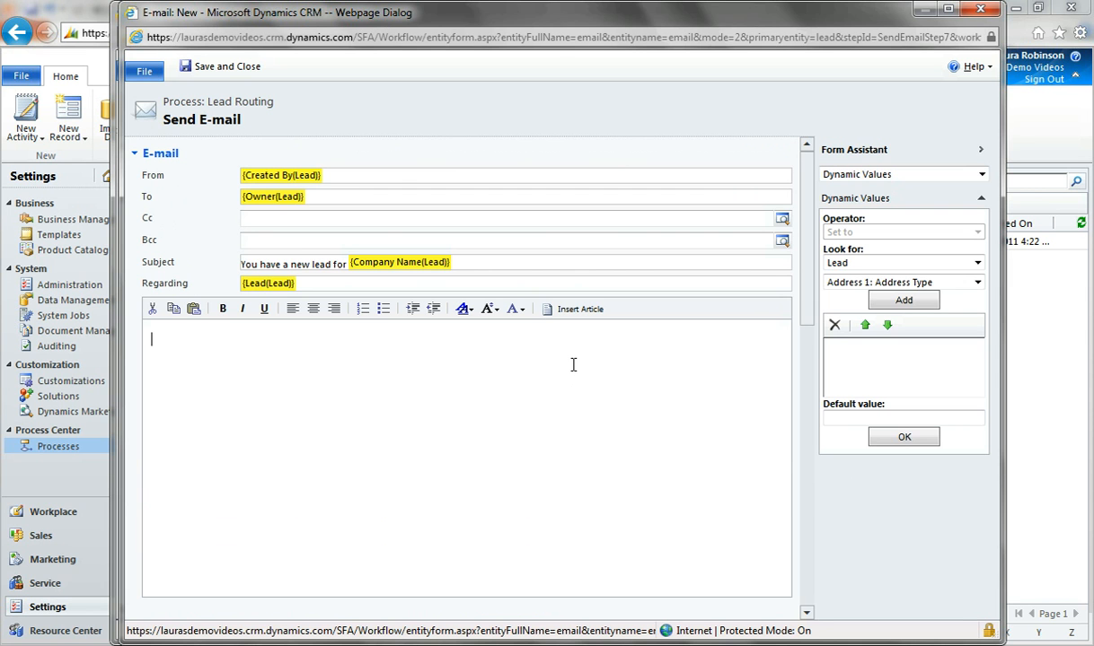
{"action": "left_click", "coordinate": [227, 66]}
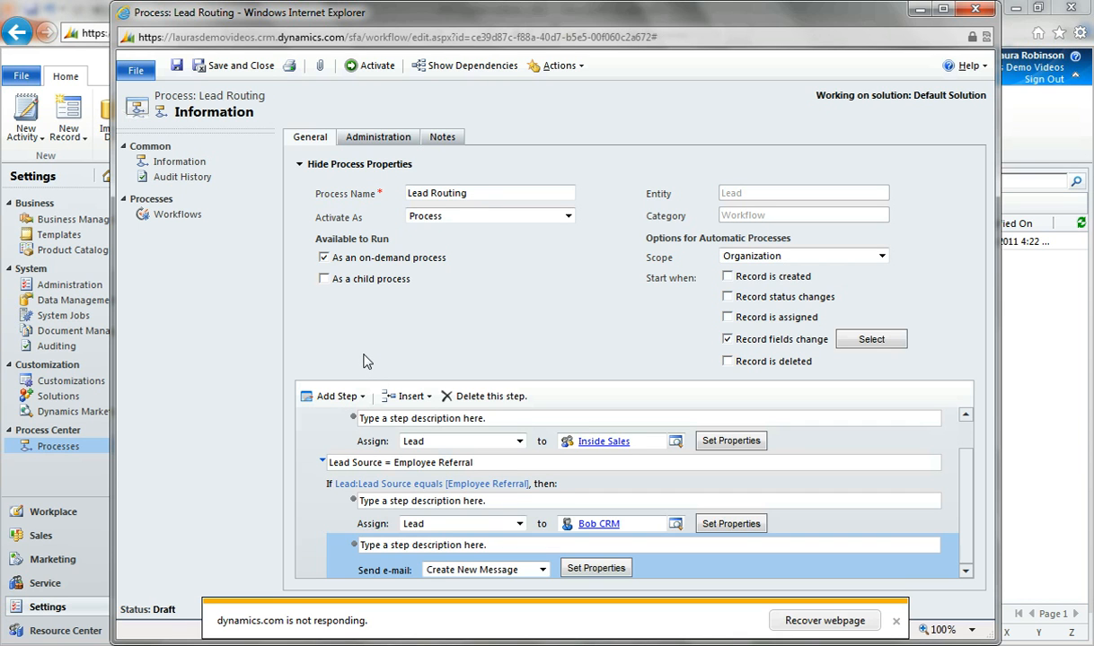
Step: Add a Create Record step after the Send E-mail step, choose Task as the record type, and open its properties
{"action": "left_click", "coordinate": [306, 395]}
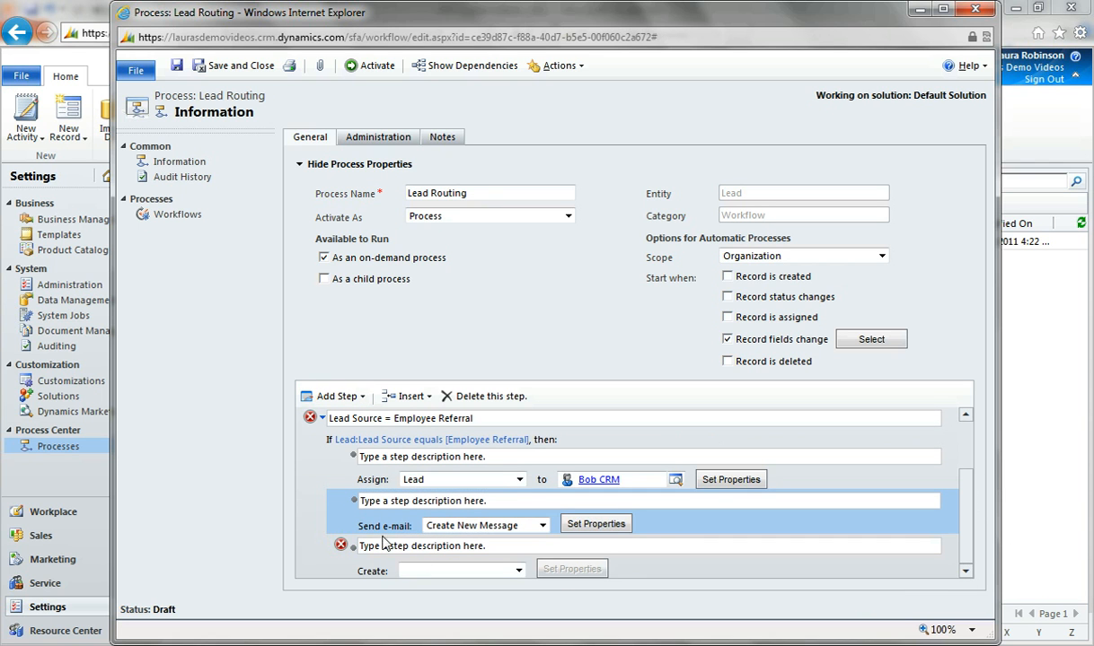
{"action": "left_click", "coordinate": [415, 548]}
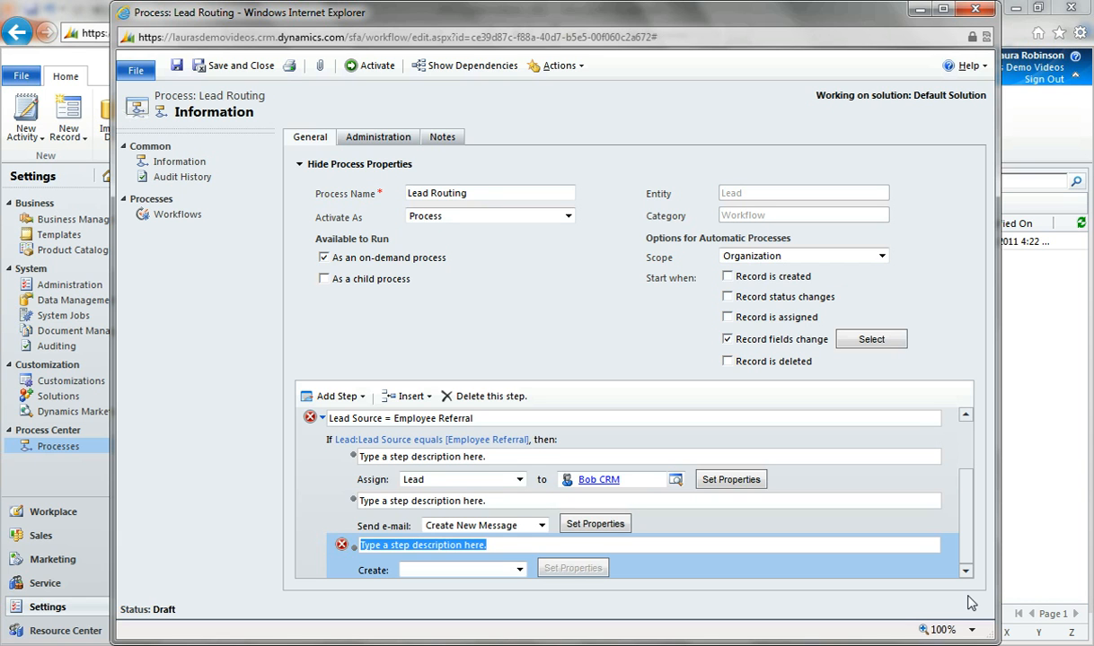
{"action": "left_click", "coordinate": [518, 570]}
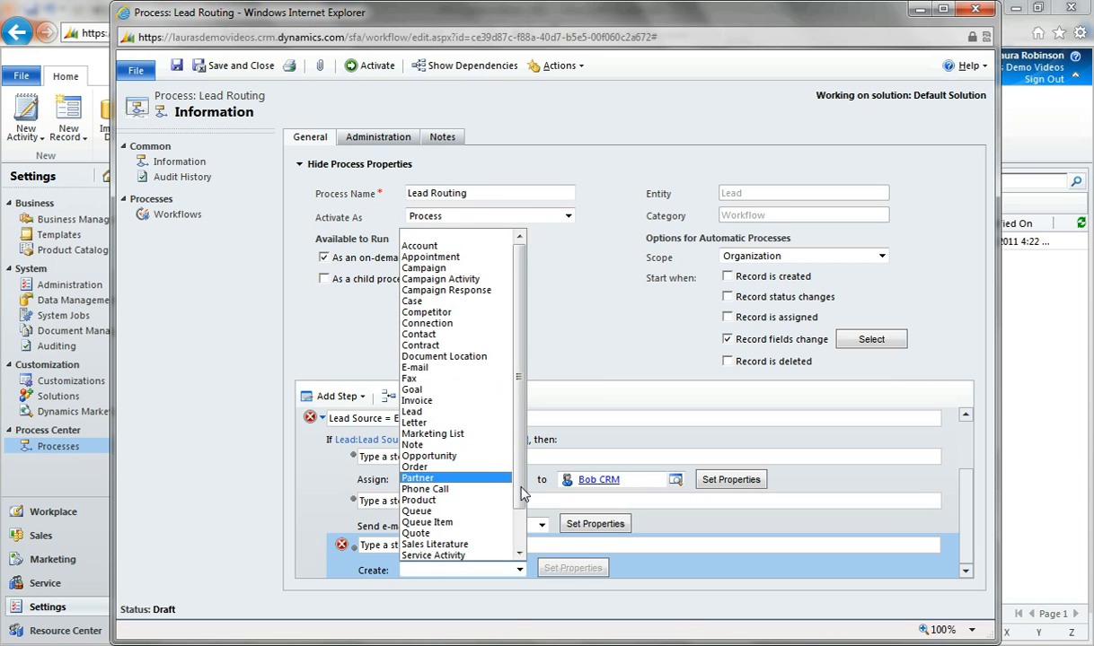
{"action": "left_click_drag", "start_coordinate": [518, 492], "coordinate": [518, 530]}
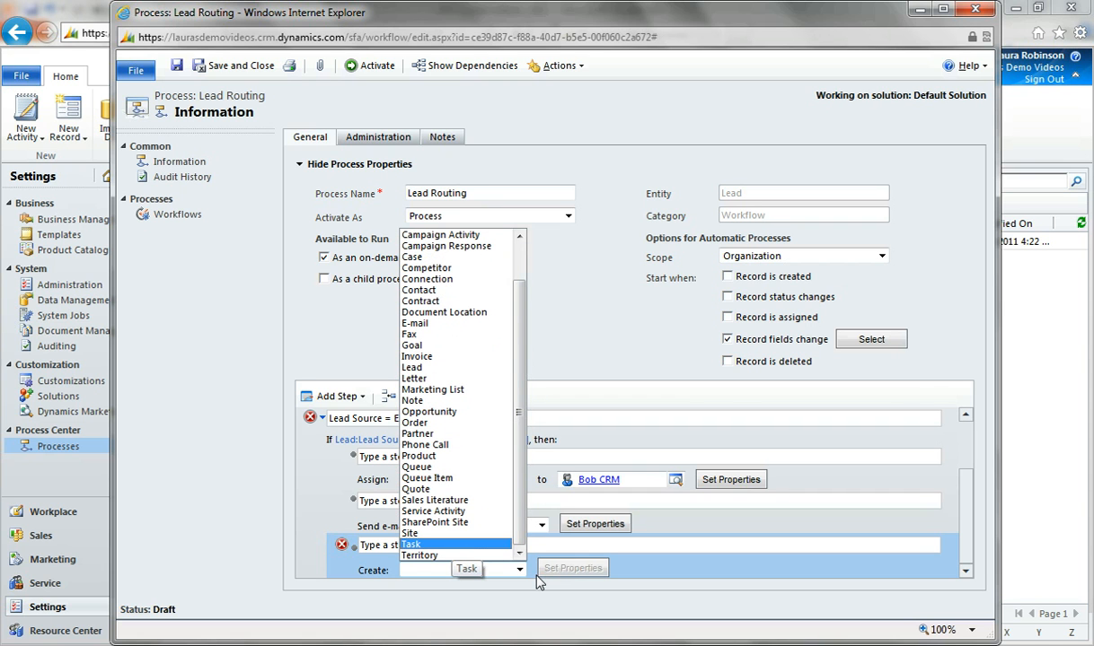
{"action": "key", "text": "Return"}
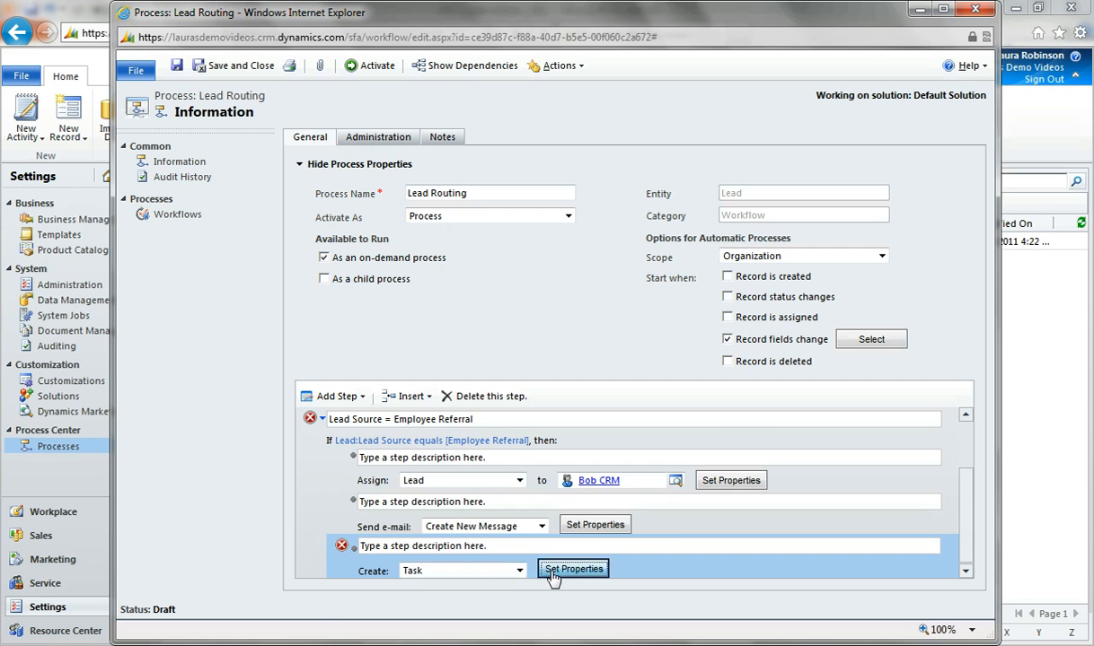
{"action": "left_click", "coordinate": [554, 569]}
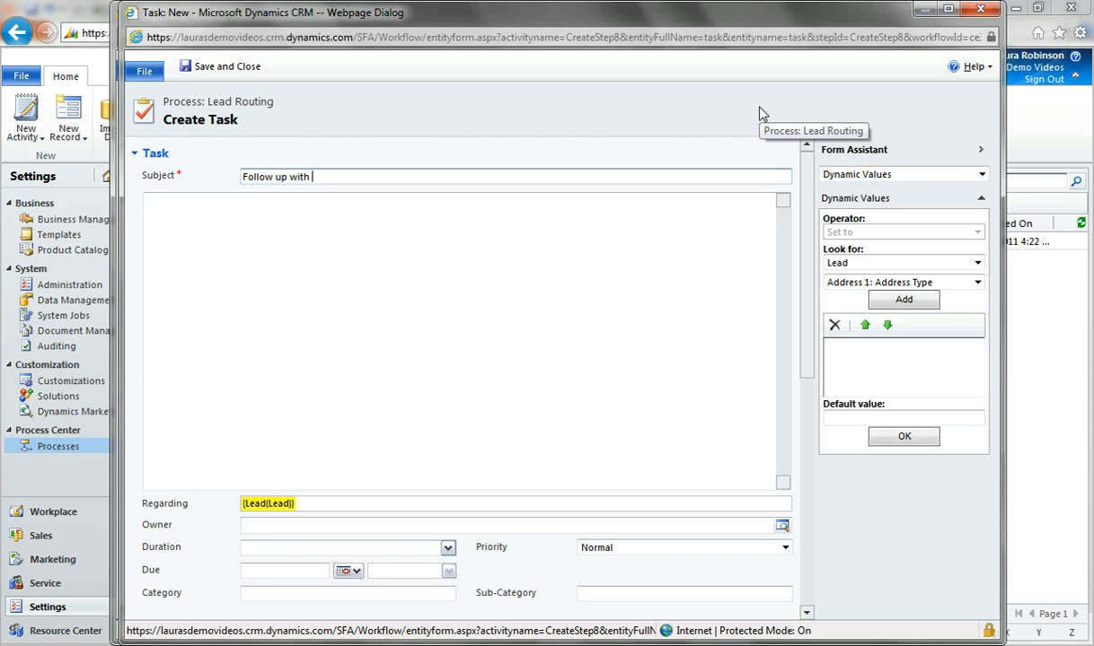
Step: Complete the task's Subject as "Follow up with" followed by the lead's Company Name as a dynamic value
{"action": "left_click", "coordinate": [975, 283]}
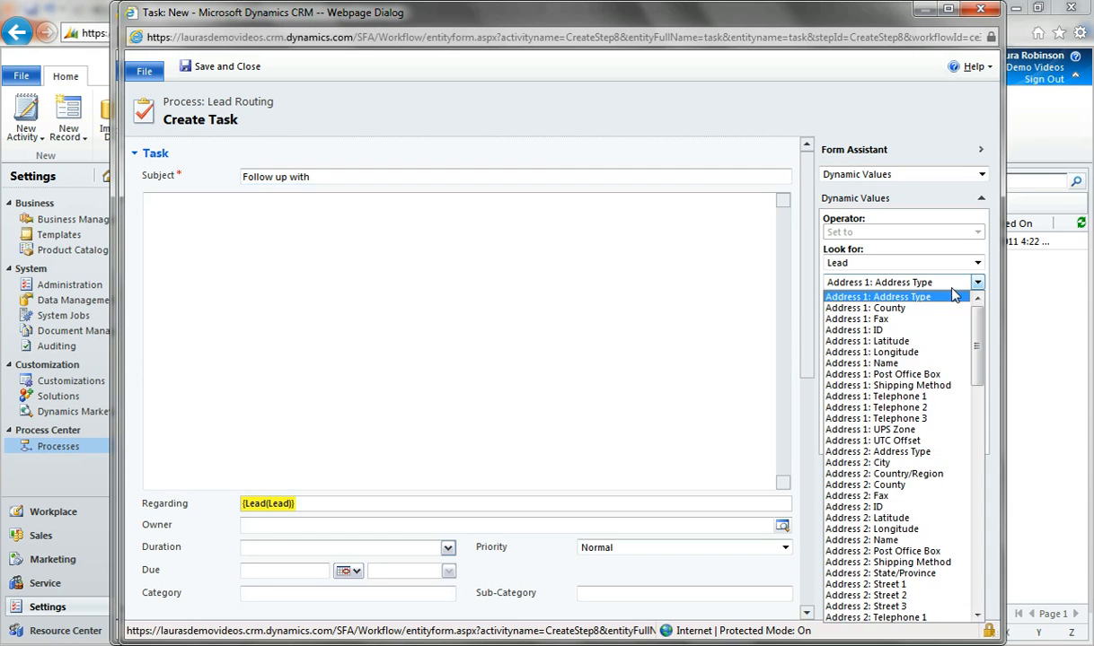
{"action": "scroll", "coordinate": [889, 404], "scroll_direction": "down", "scroll_amount": 10}
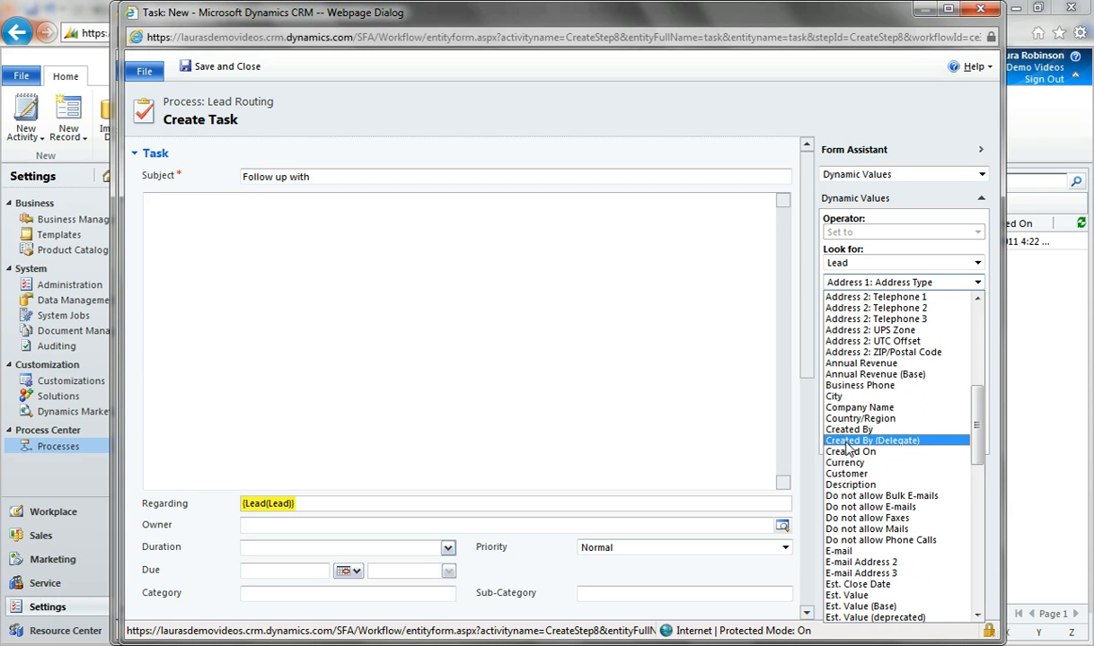
{"action": "left_click", "coordinate": [855, 408]}
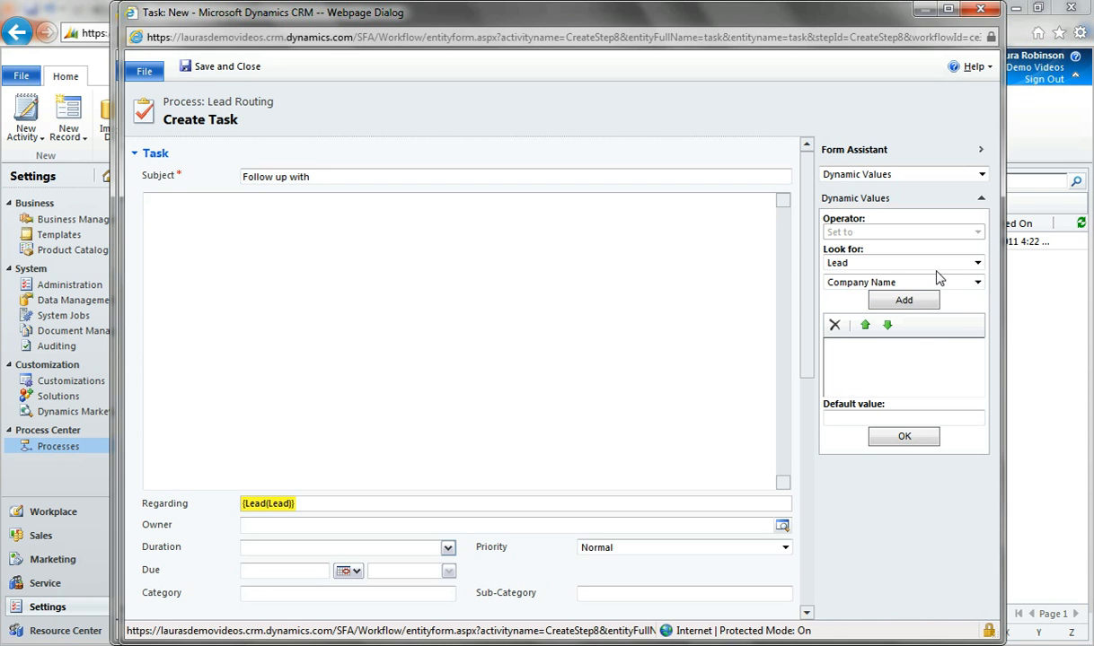
{"action": "left_click", "coordinate": [918, 302]}
{"action": "left_click", "coordinate": [894, 437]}
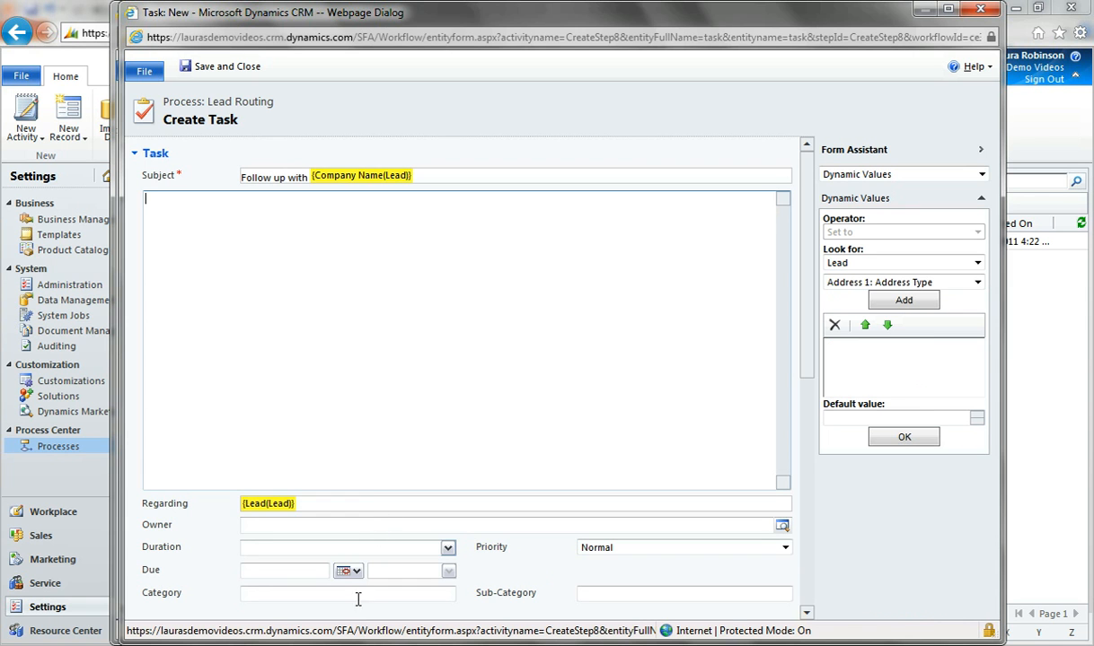
Step: Set the task's Owner to the lead's Owner as a dynamic value
{"action": "left_click", "coordinate": [388, 528]}
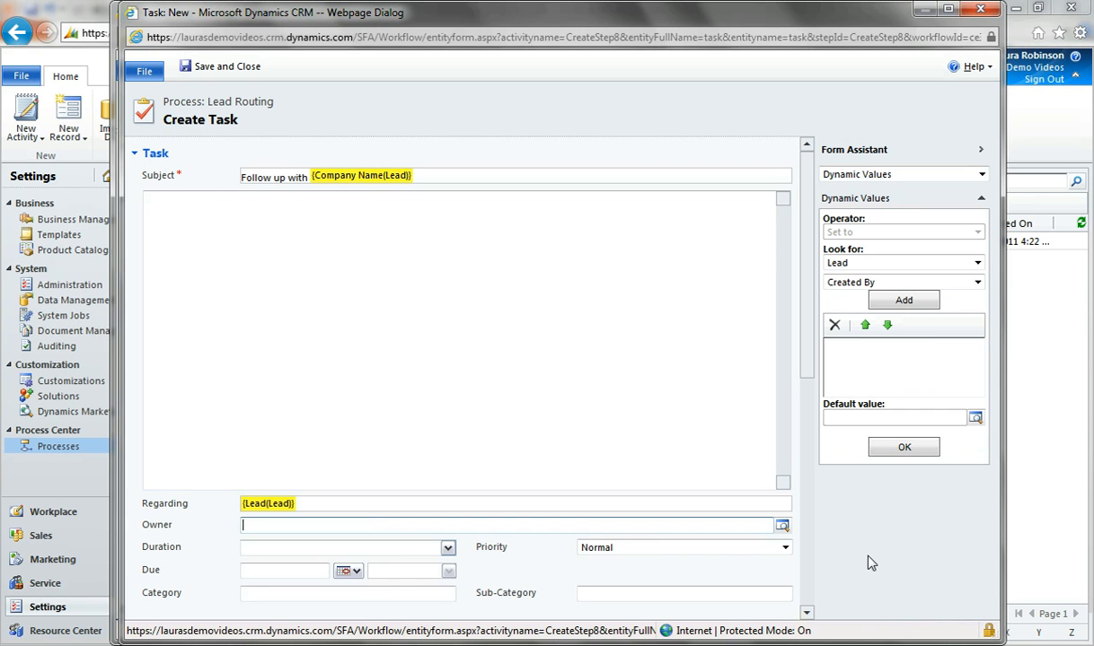
{"action": "left_click", "coordinate": [889, 284]}
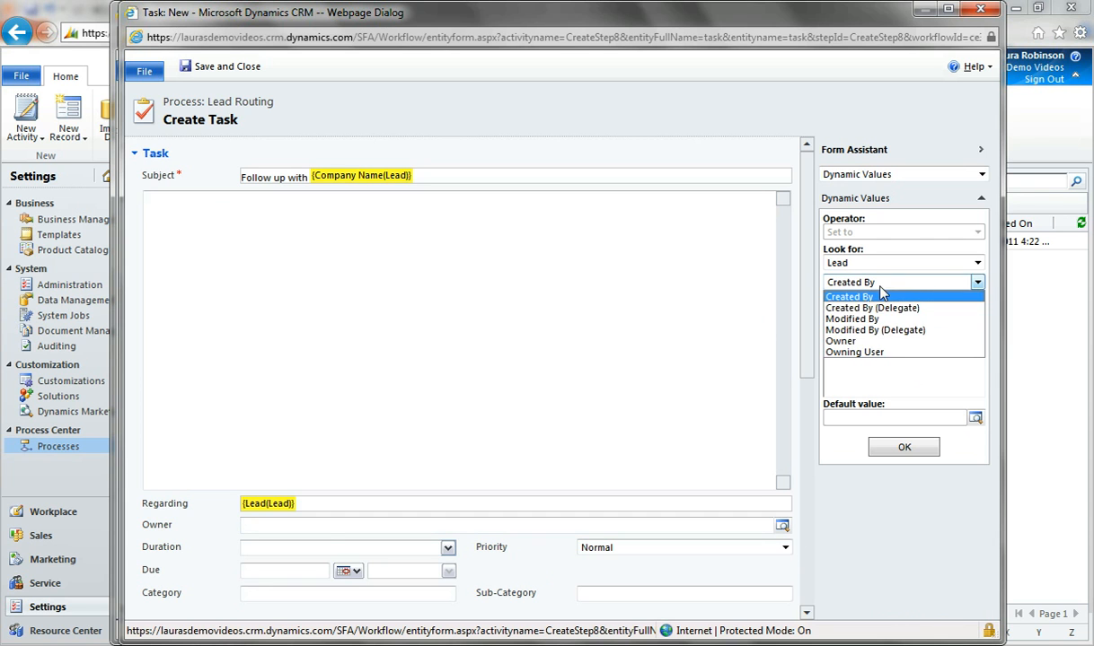
{"action": "left_click", "coordinate": [862, 348]}
{"action": "left_click", "coordinate": [903, 300]}
{"action": "left_click", "coordinate": [903, 448]}
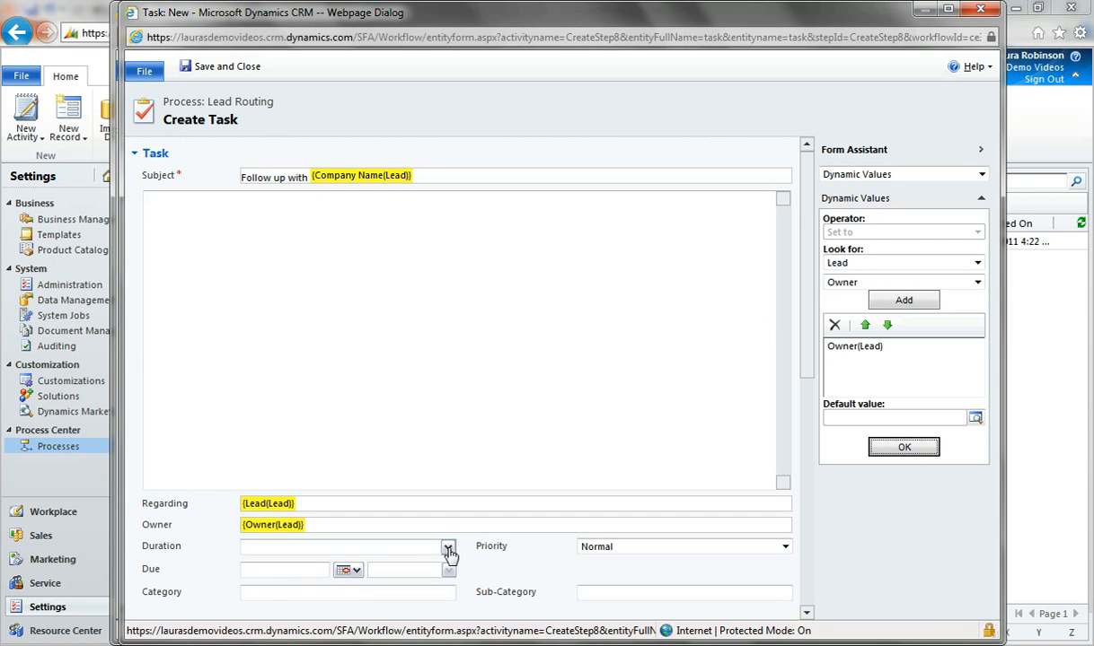
Step: Set the task's Due date dynamically to 1 day after the lead's Modified On date
{"action": "left_click", "coordinate": [282, 570]}
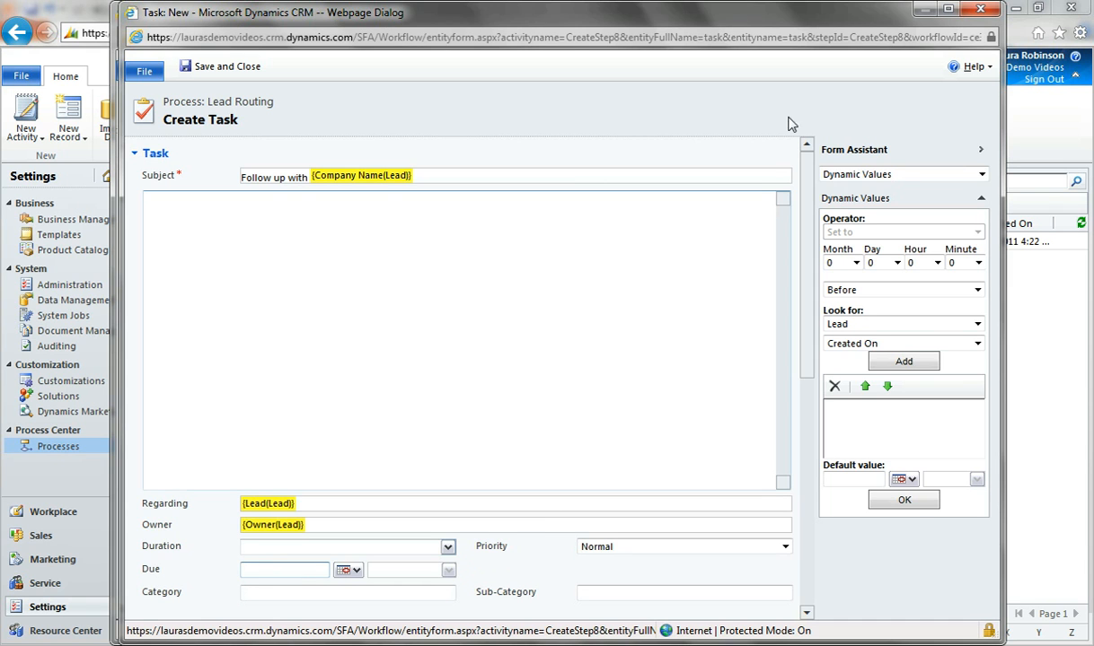
{"action": "left_click", "coordinate": [897, 271]}
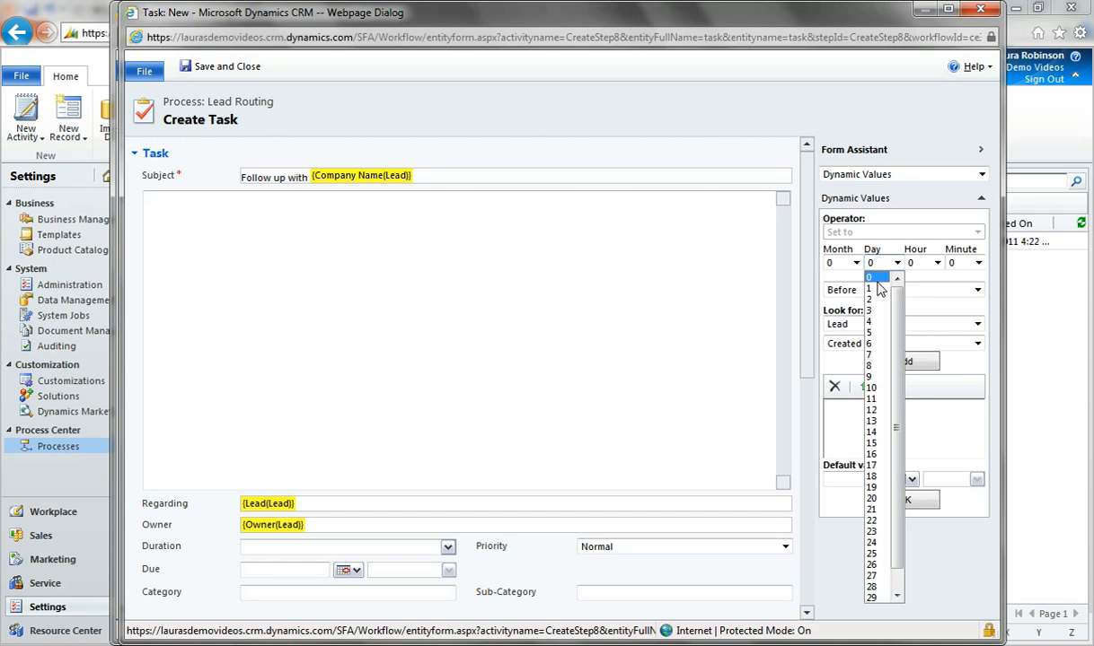
{"action": "left_click", "coordinate": [889, 285]}
{"action": "left_click", "coordinate": [878, 290]}
{"action": "left_click", "coordinate": [864, 315]}
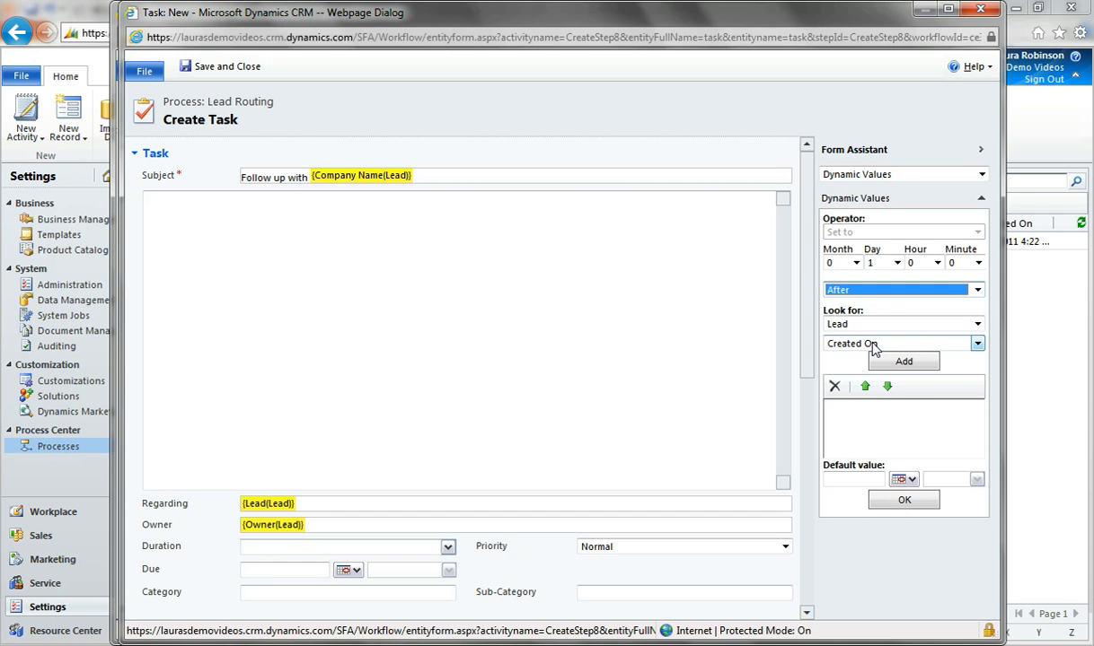
{"action": "left_click", "coordinate": [866, 344]}
{"action": "left_click", "coordinate": [886, 398]}
{"action": "left_click", "coordinate": [904, 362]}
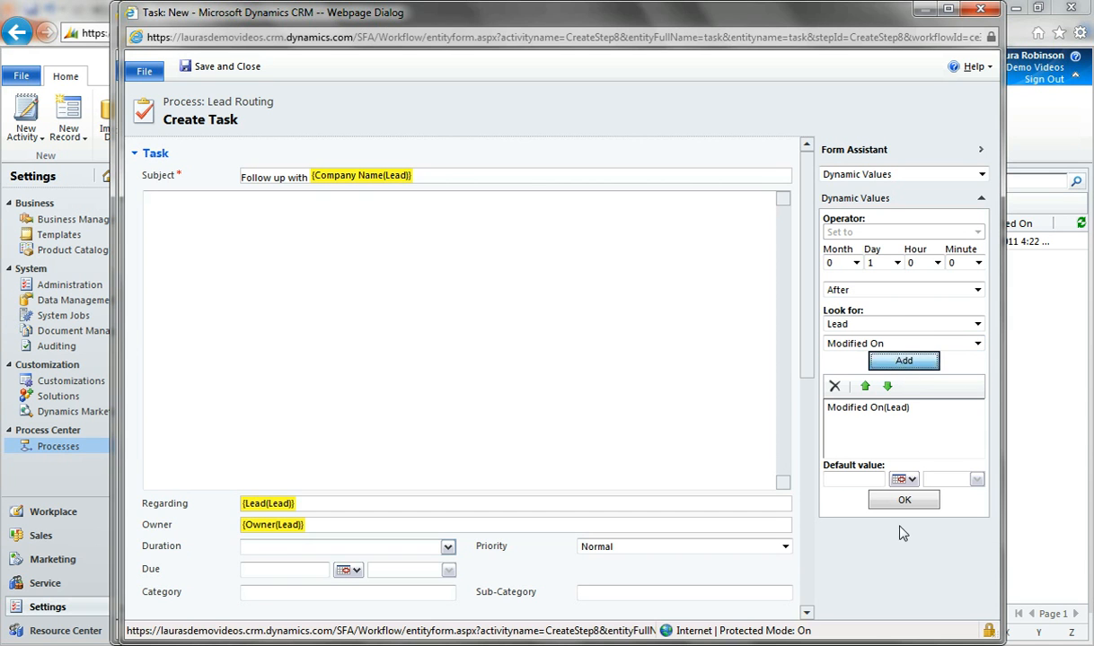
{"action": "left_click", "coordinate": [904, 501]}
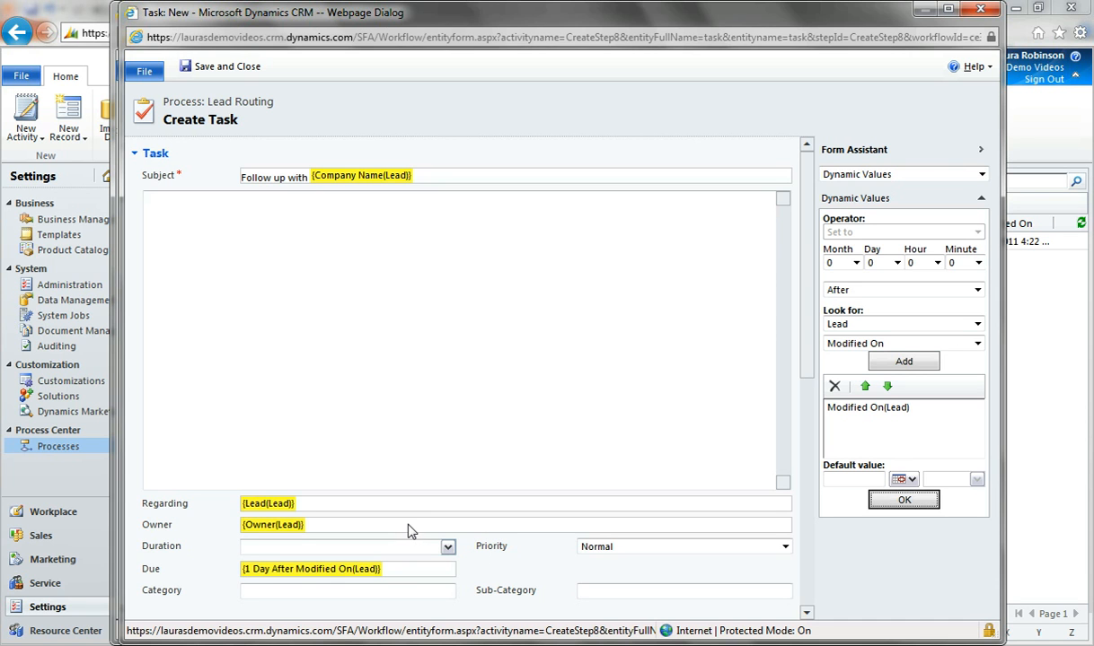
Step: Save and close the task's properties and clear the error marker on the Employee Referral condition
{"action": "left_click", "coordinate": [235, 66]}
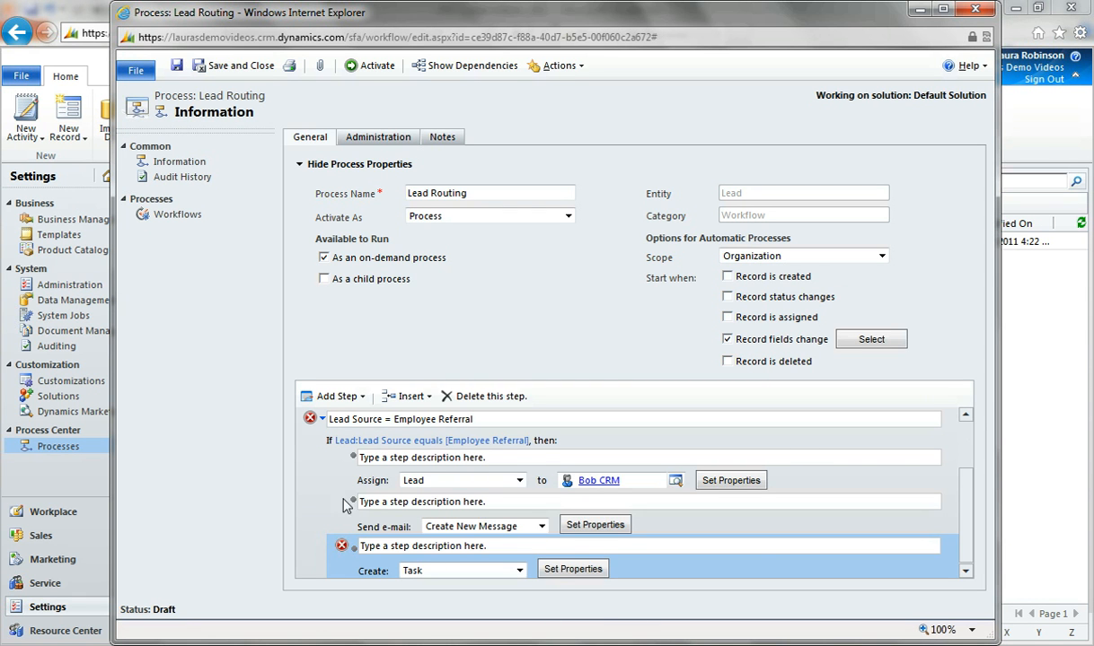
{"action": "left_click", "coordinate": [307, 416]}
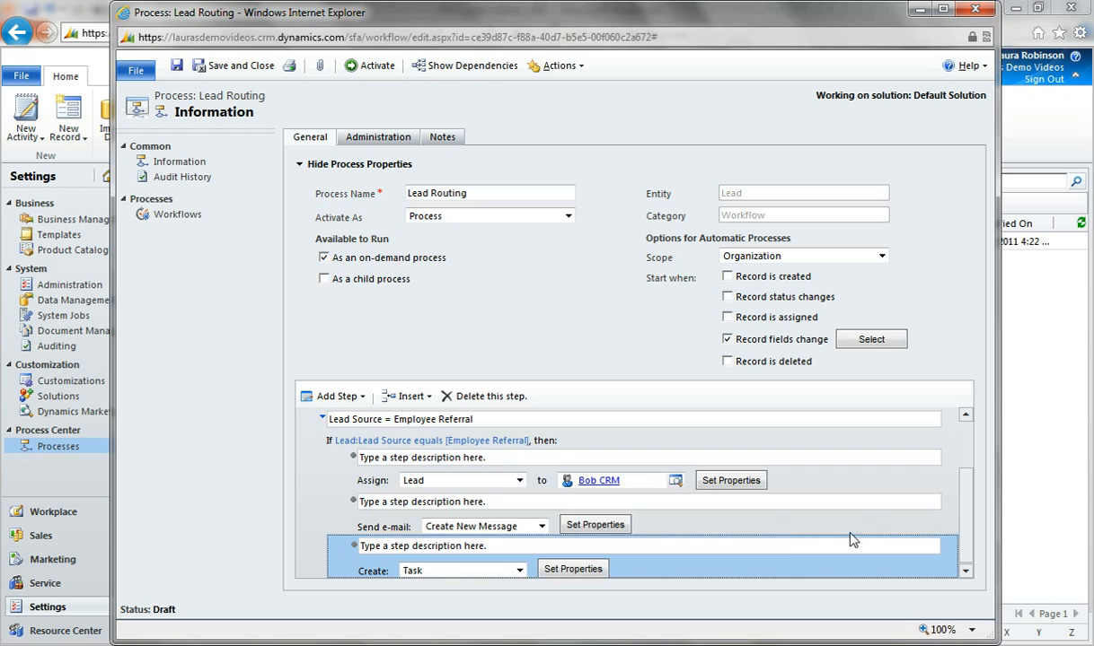
{"action": "left_click_drag", "start_coordinate": [969, 529], "coordinate": [965, 555]}
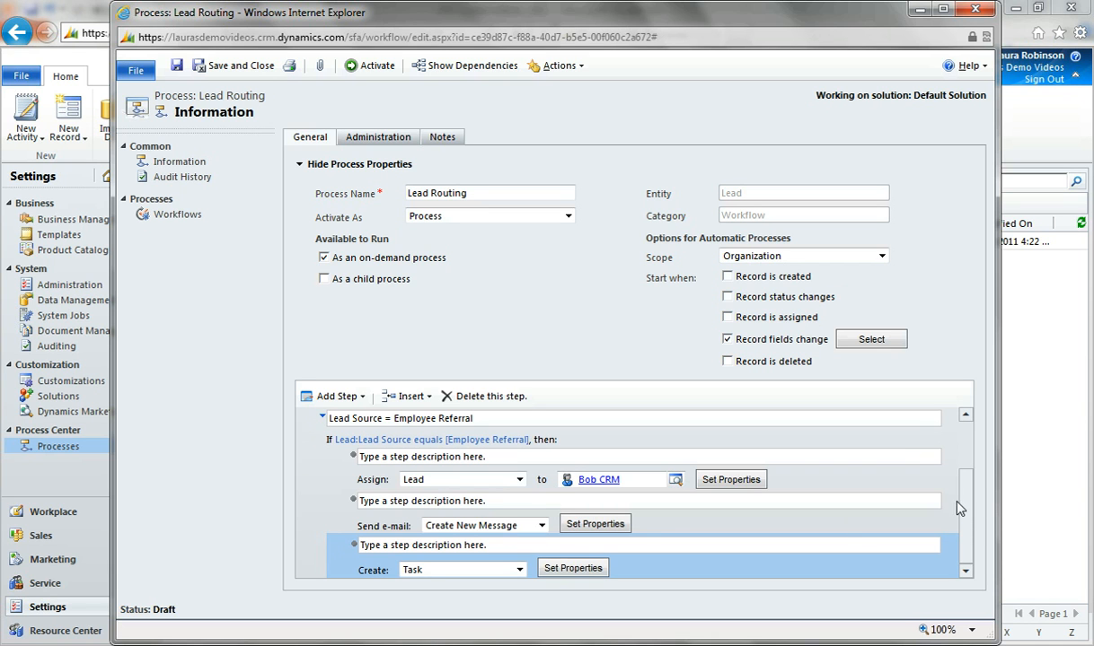
Step: Add a Stop Workflow step with status Succeeded after the Employee Referral condition and describe it as "Success!"
{"action": "left_click", "coordinate": [314, 475]}
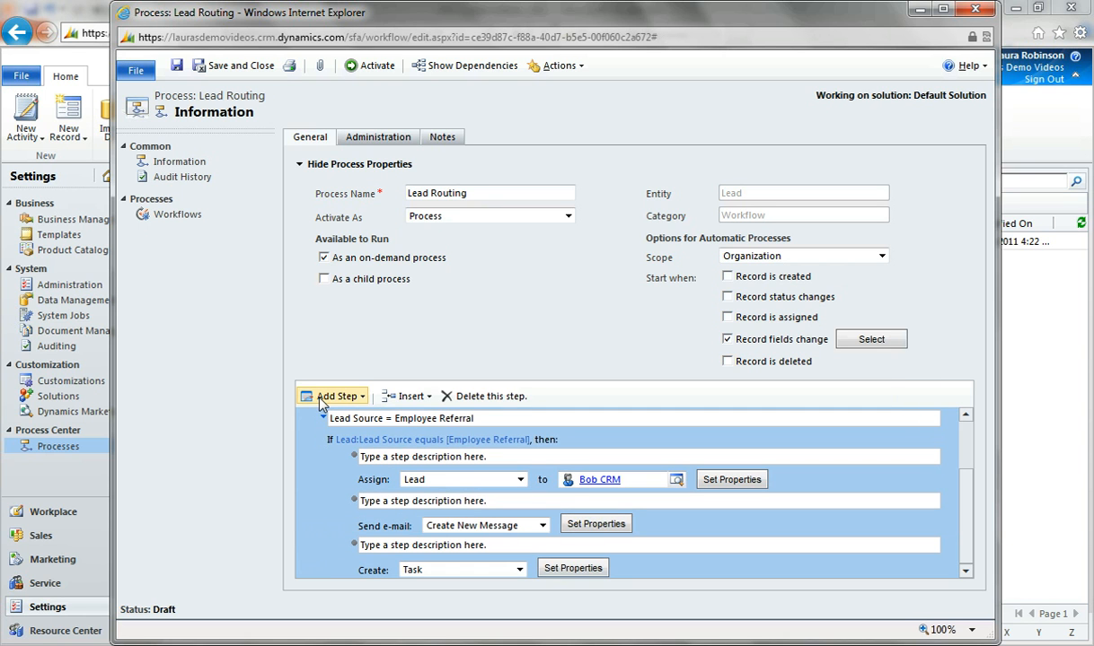
{"action": "left_click", "coordinate": [323, 398]}
{"action": "left_click", "coordinate": [359, 610]}
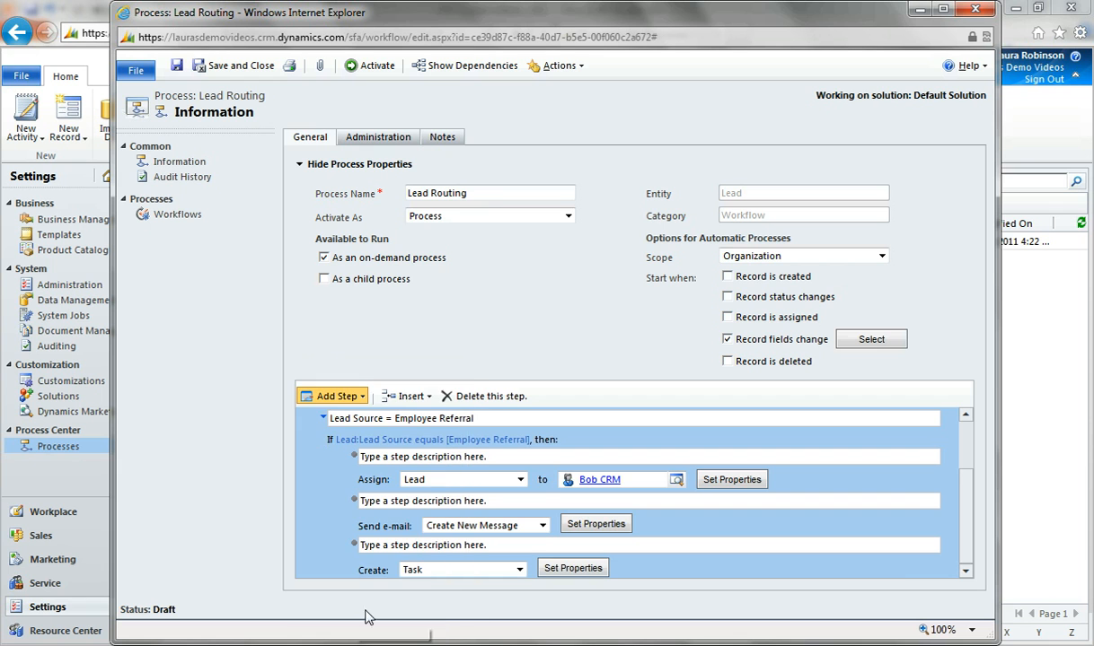
{"action": "left_click", "coordinate": [965, 569]}
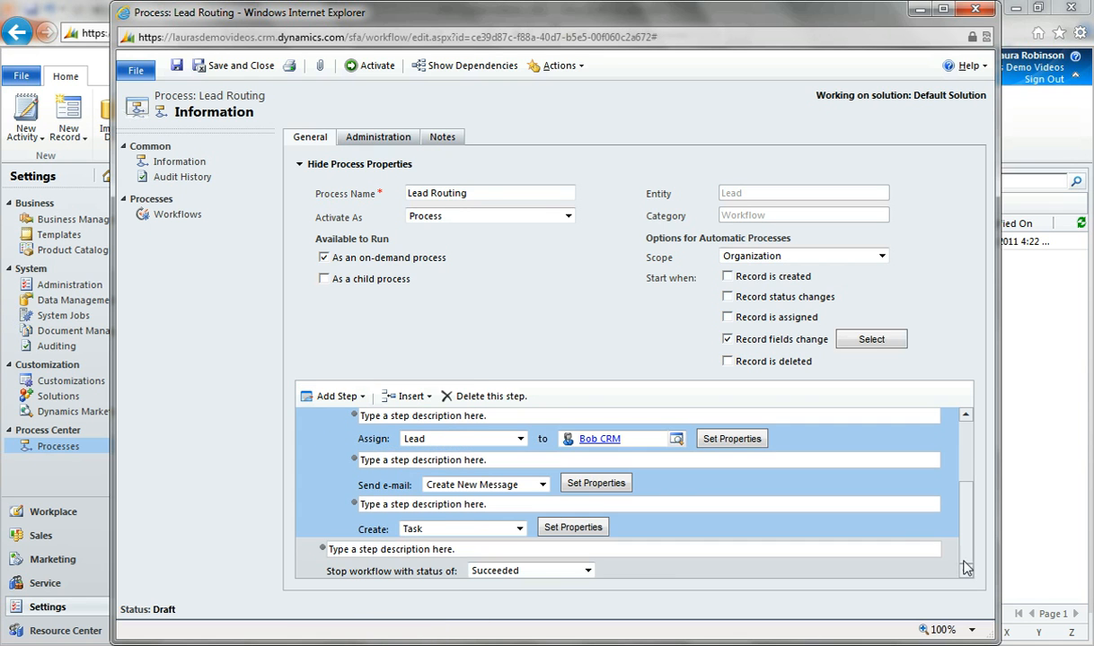
{"action": "left_click", "coordinate": [674, 548]}
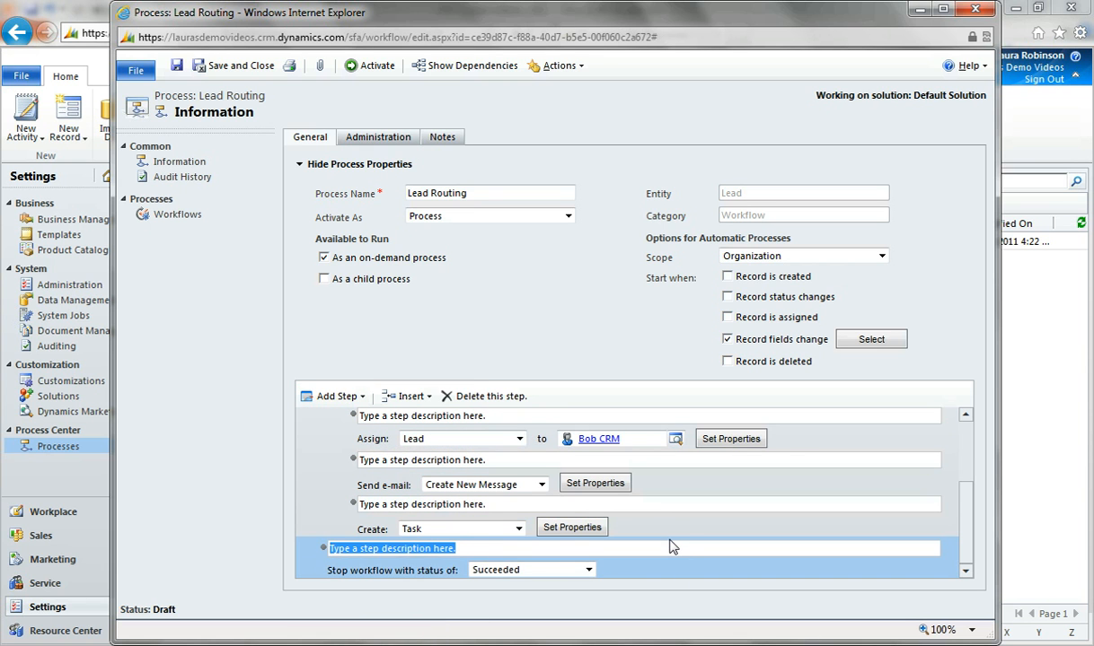
{"action": "type", "text": "Success!"}
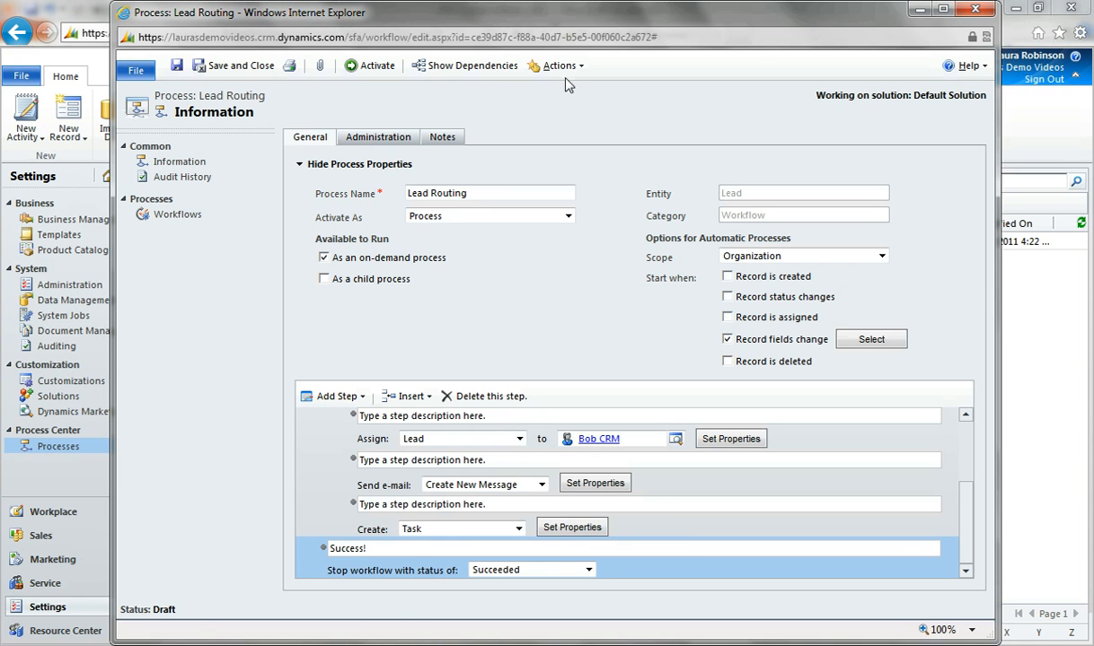
Step: Save and close the workflow, and activate the Lead Routing process from the process list
{"action": "left_click", "coordinate": [195, 72]}
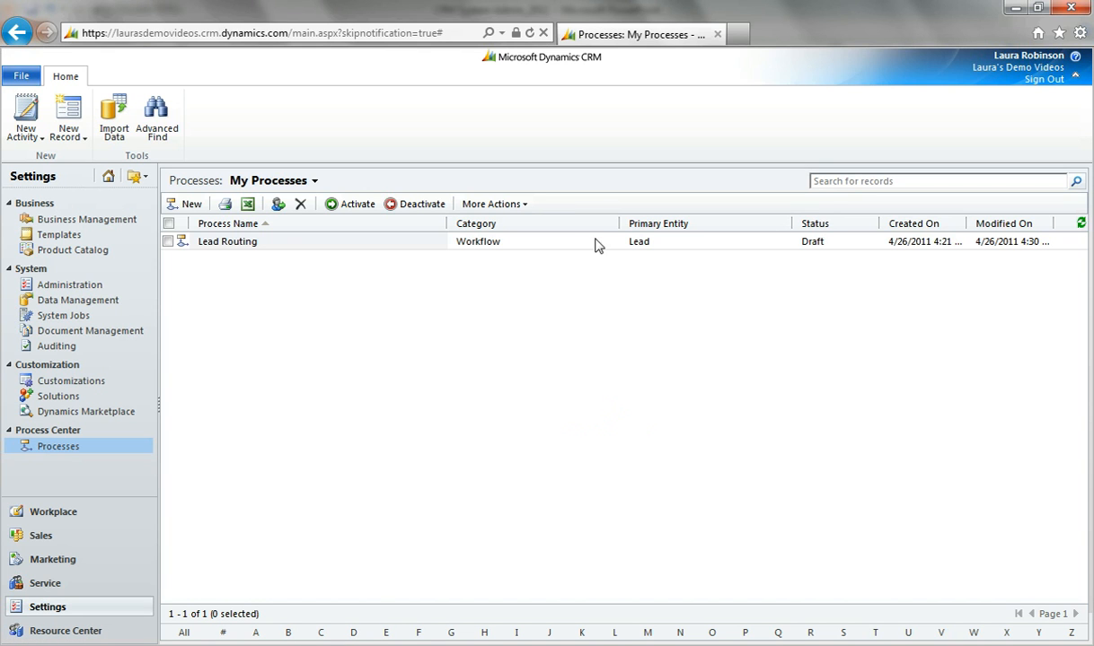
{"action": "left_click", "coordinate": [170, 242]}
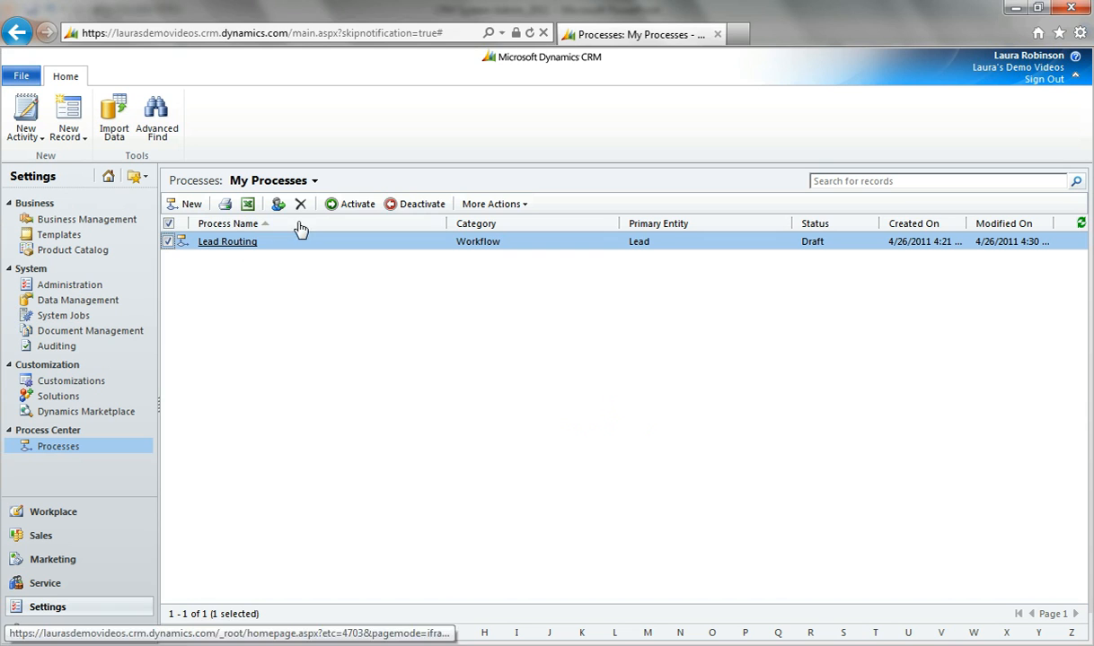
{"action": "left_click", "coordinate": [355, 204]}
{"action": "left_click", "coordinate": [643, 438]}
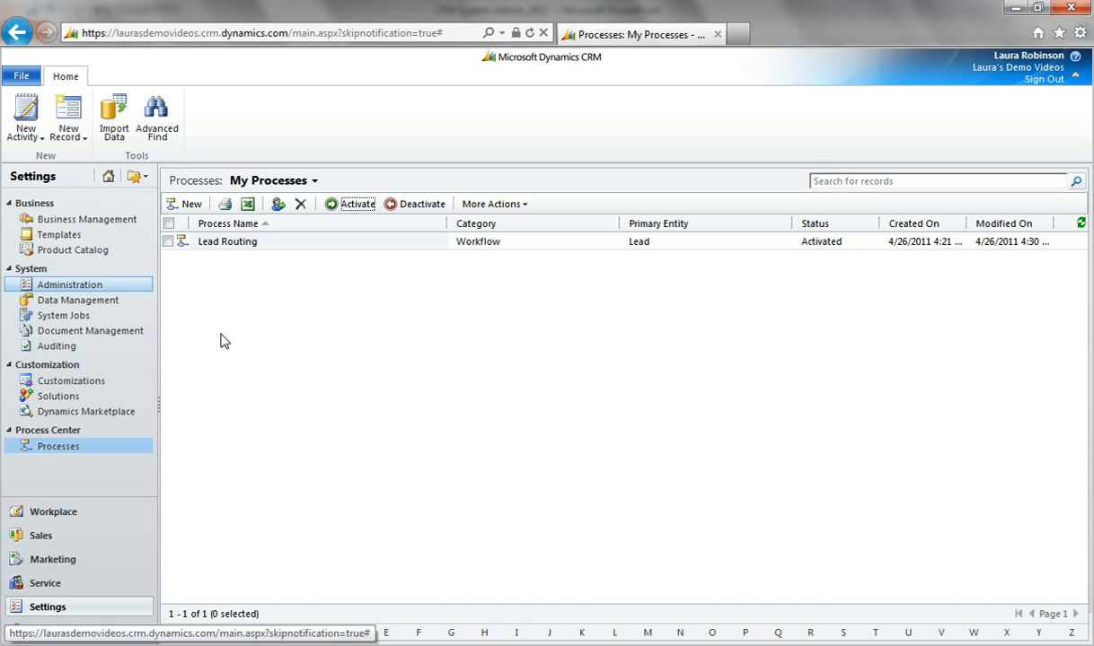
Step: Create a Sales lead "New Lead - Test" with a contact name, company Robinson Corp and Lead Source Trade Show, saving it and opening another new lead
{"action": "left_click", "coordinate": [102, 535]}
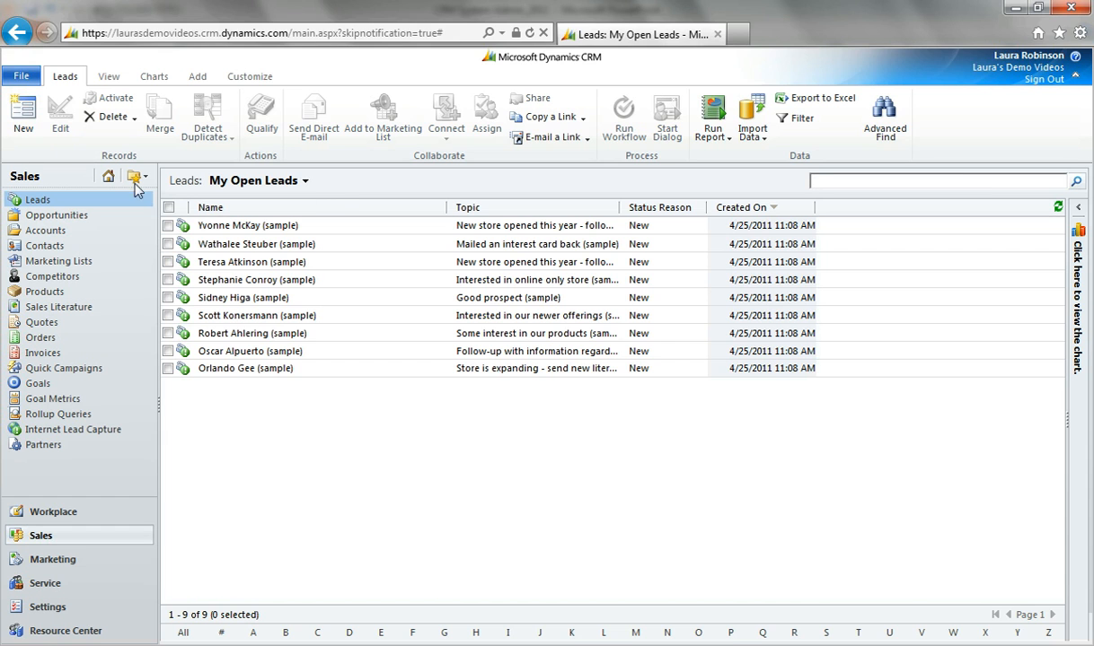
{"action": "left_click", "coordinate": [23, 115]}
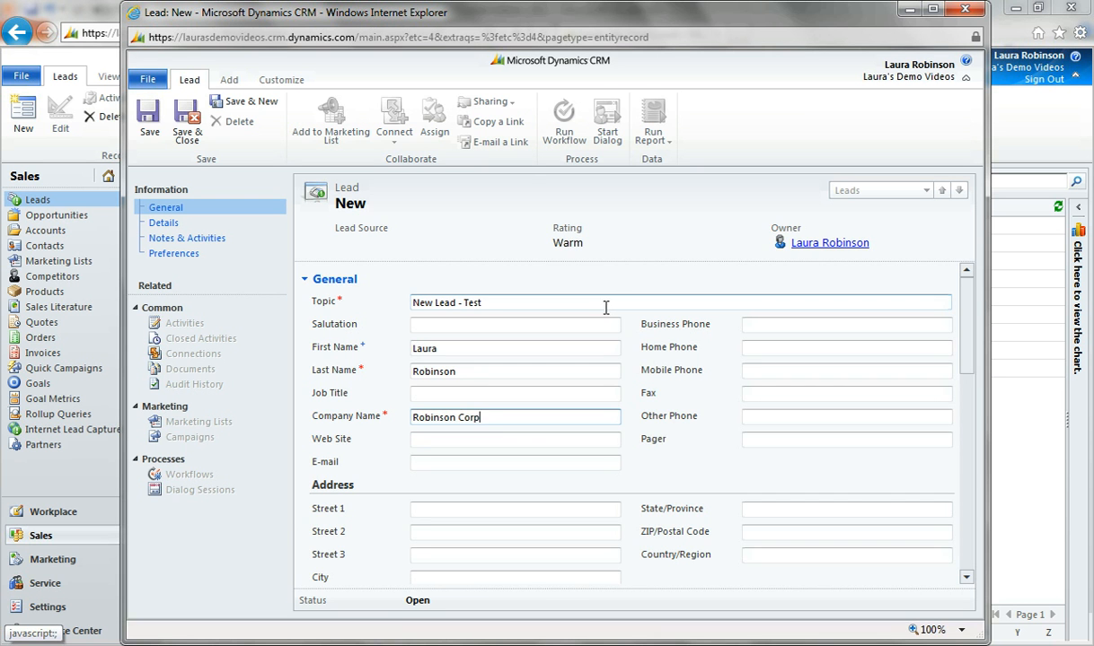
{"action": "left_click_drag", "start_coordinate": [957, 337], "coordinate": [973, 429]}
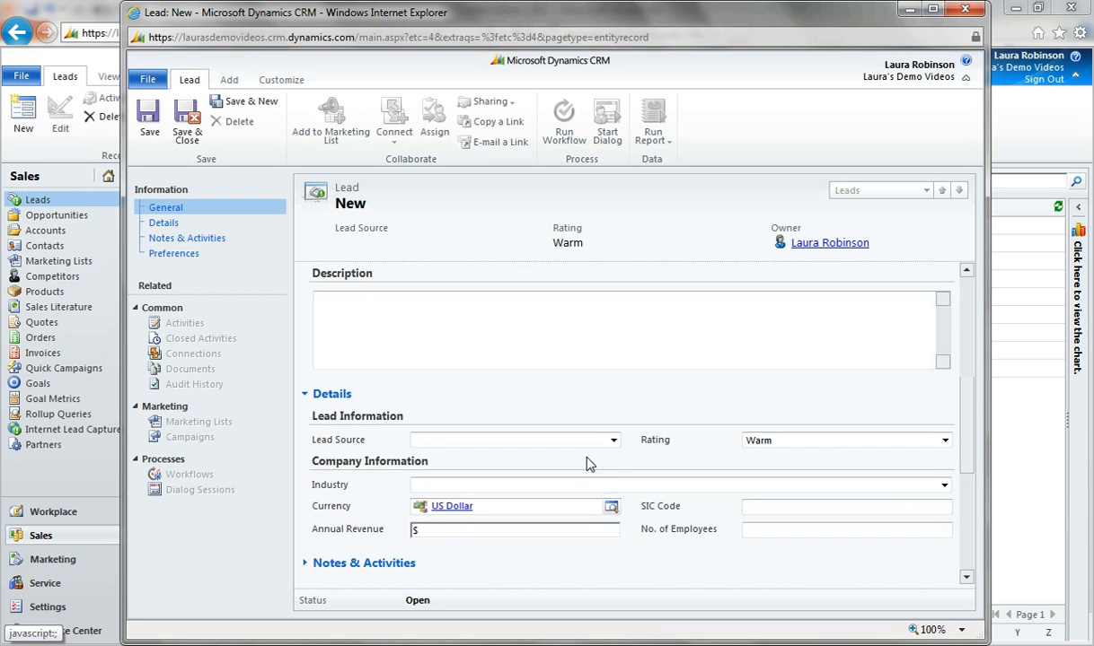
{"action": "left_click", "coordinate": [557, 440]}
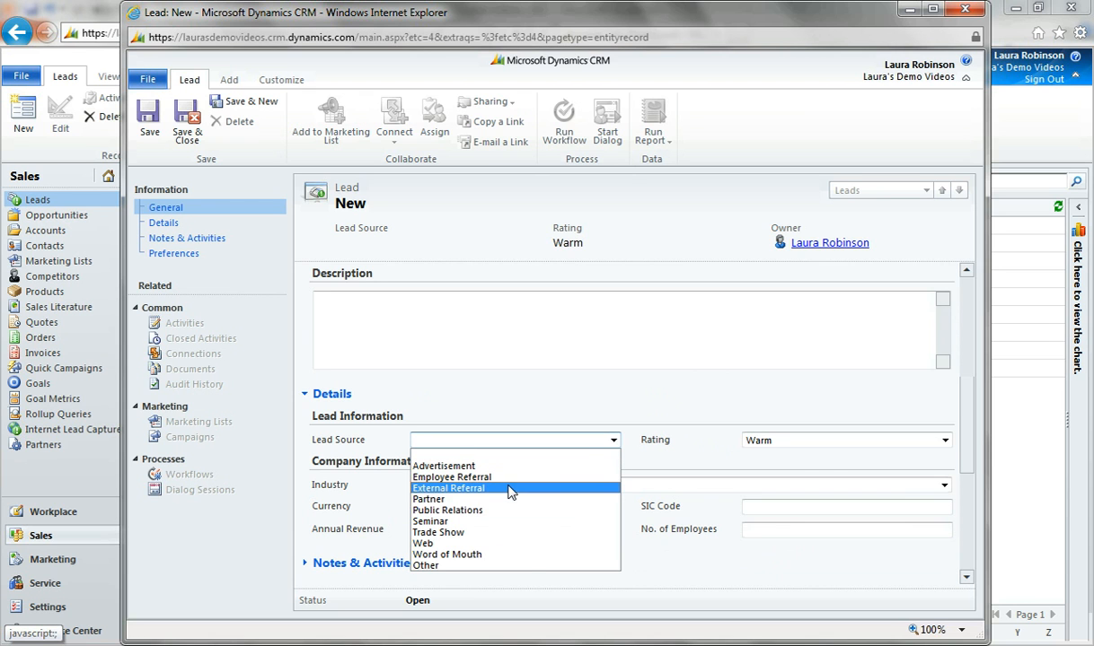
{"action": "left_click", "coordinate": [465, 534]}
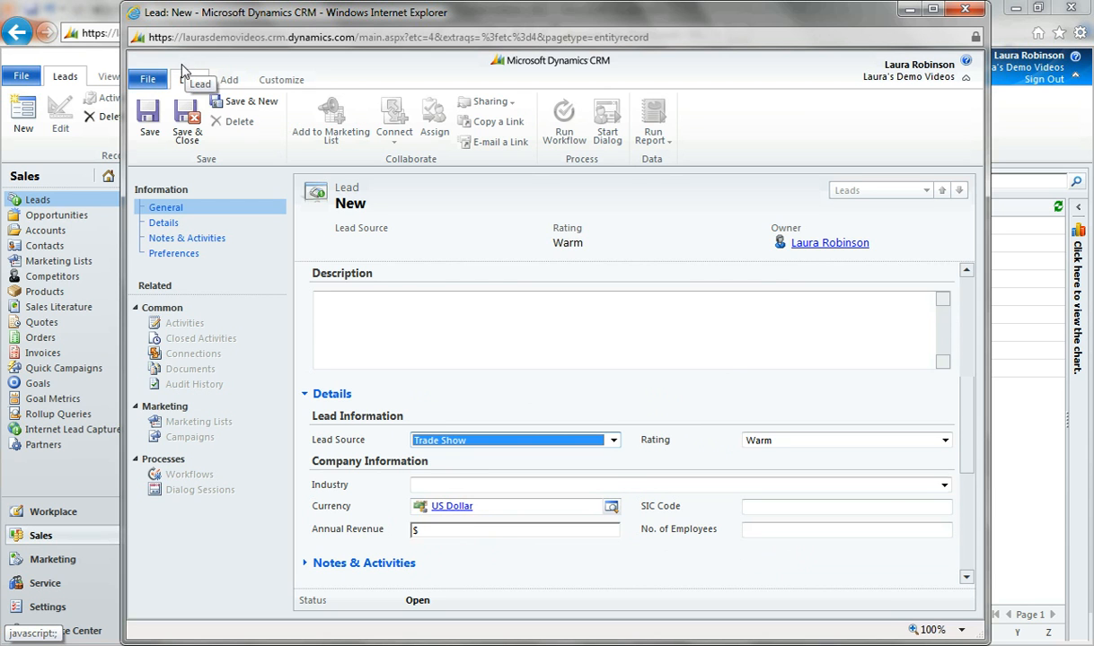
{"action": "left_click", "coordinate": [250, 104]}
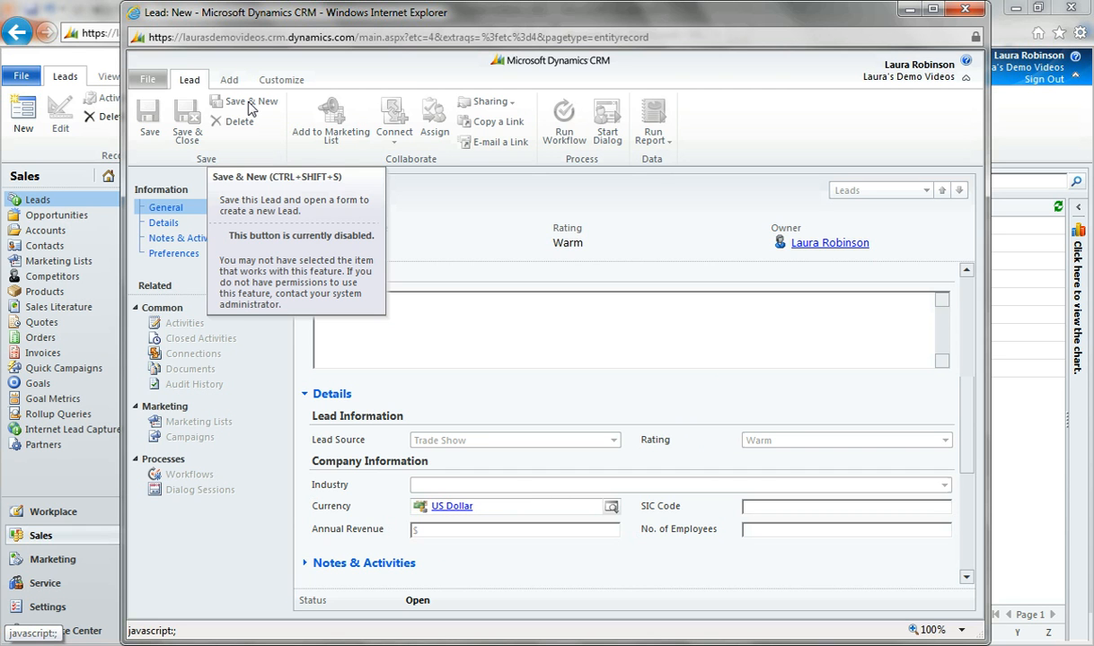
{"action": "left_click", "coordinate": [249, 104]}
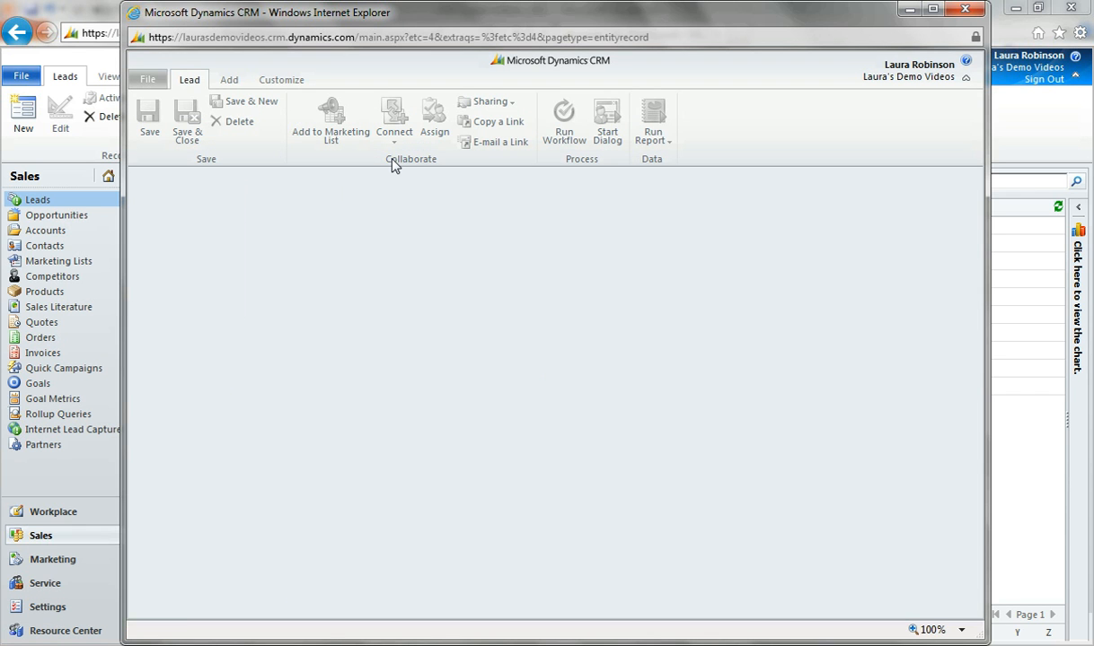
Step: Fill in the second lead with topic "New Lead - Test 2", the contact's first and last name, and company Brett Inc
{"action": "type", "text": "New Lead - Test 2"}
{"action": "key", "text": "Tab"}
{"action": "key", "text": "Tab"}
{"action": "type", "text": "Brett"}
{"action": "key", "text": "Tab"}
{"action": "type", "text": "Robinson"}
{"action": "key", "text": "Tab"}
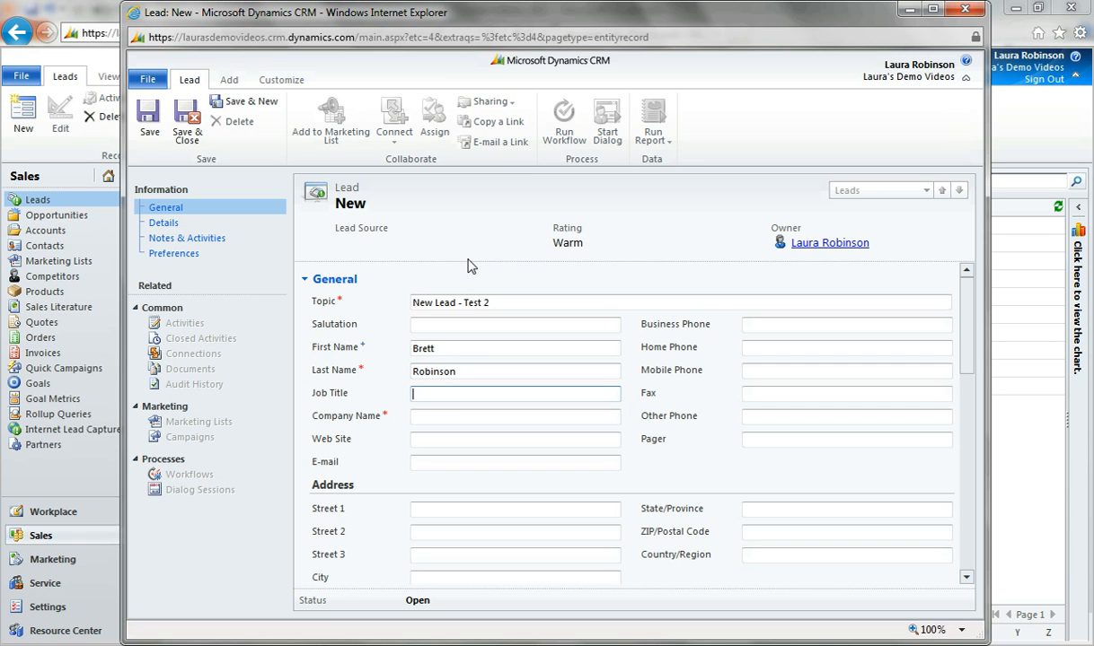
{"action": "key", "text": "Tab"}
{"action": "type", "text": "Brett Inc"}
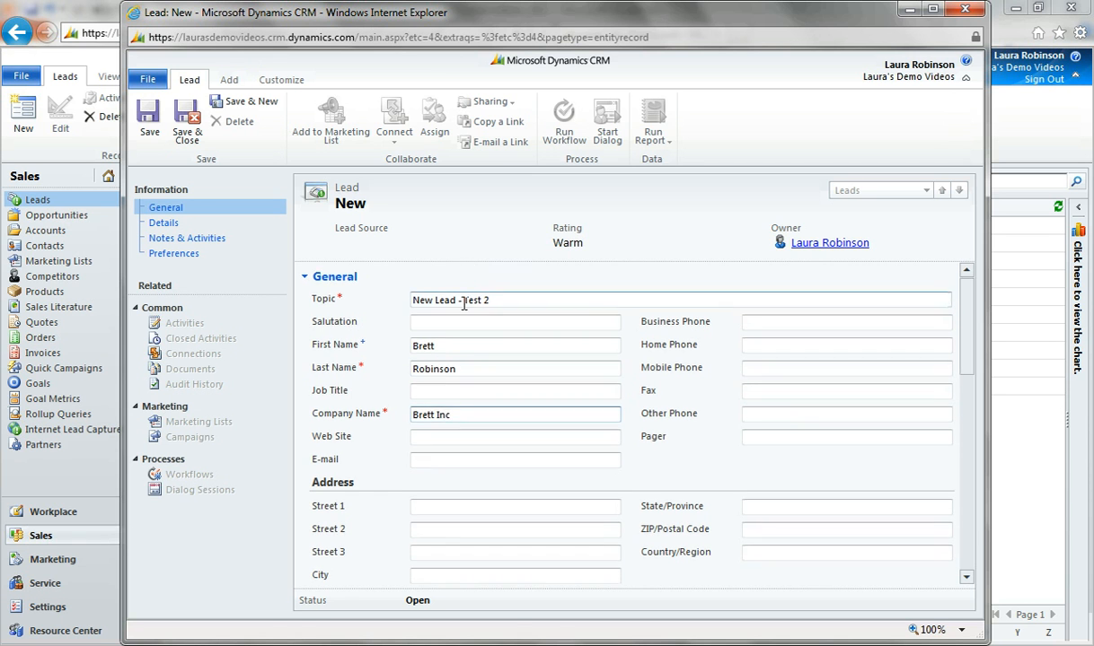
Step: Set the second lead's Lead Source to Employee Referral, save it and return to the leads list
{"action": "scroll", "coordinate": [464, 469], "scroll_direction": "down", "scroll_amount": 5}
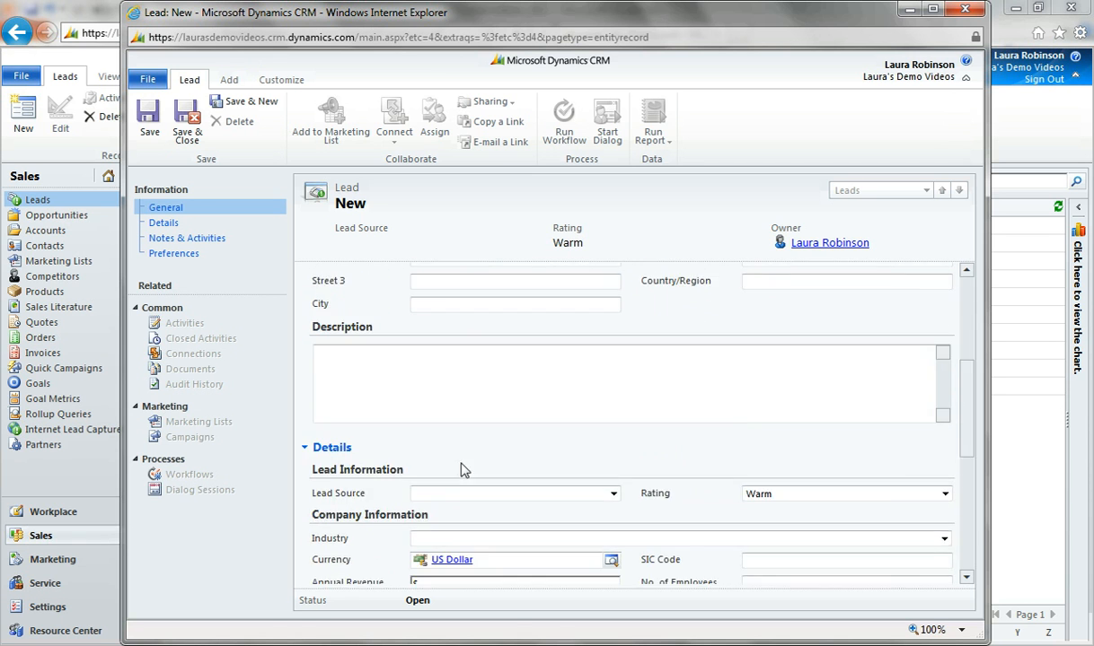
{"action": "left_click", "coordinate": [452, 493]}
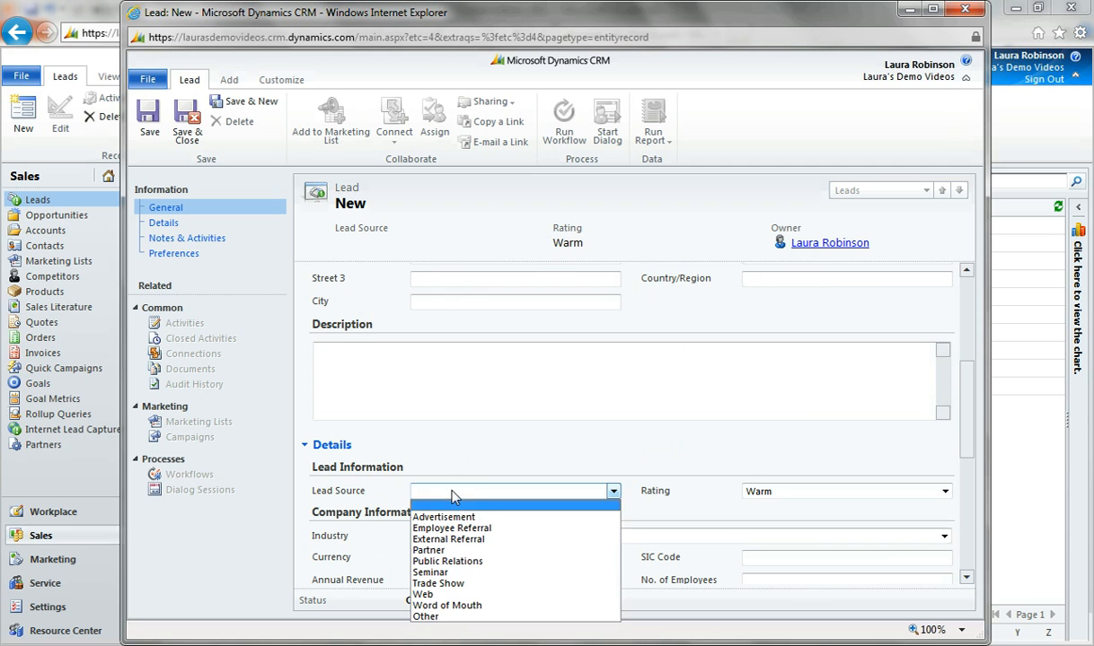
{"action": "left_click", "coordinate": [481, 531]}
{"action": "left_click", "coordinate": [149, 119]}
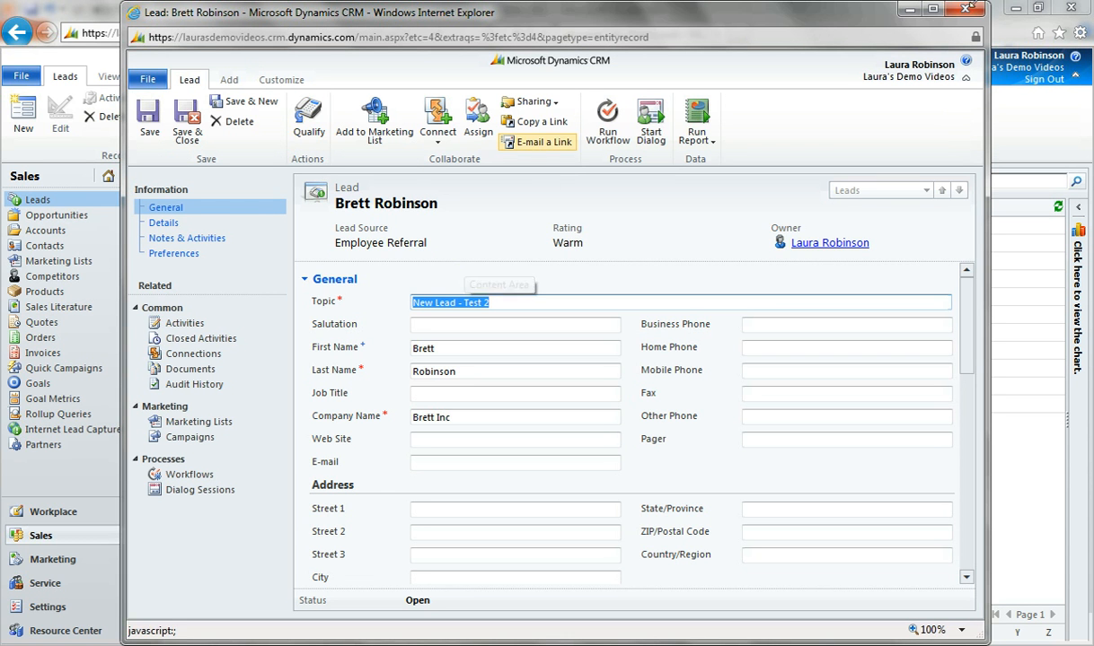
{"action": "left_click", "coordinate": [910, 13]}
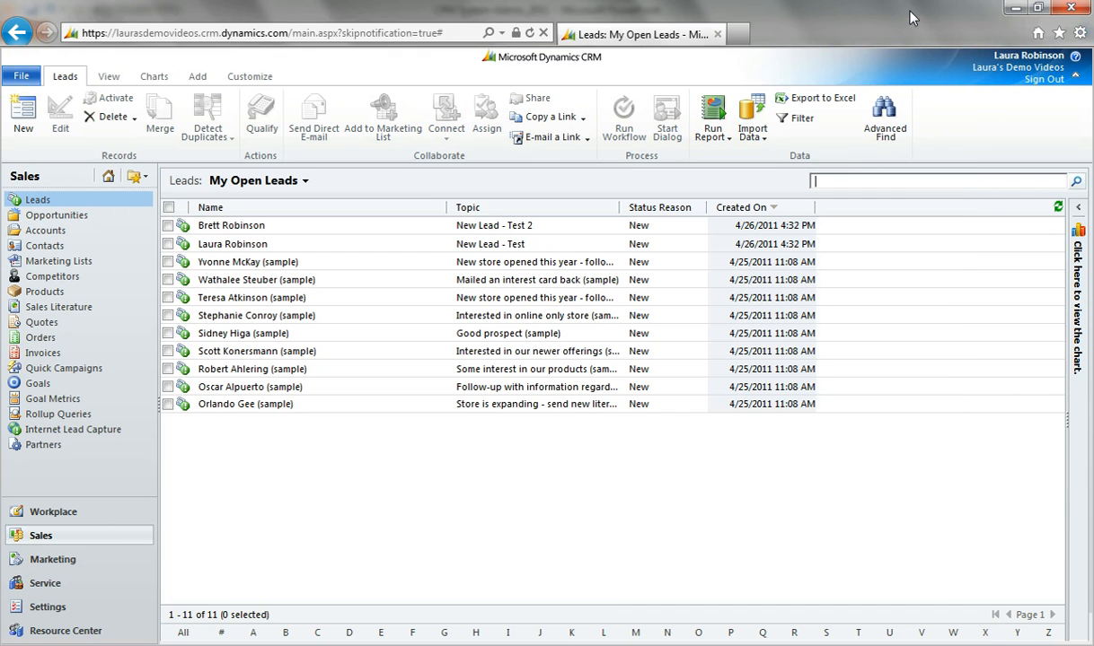
Step: Open the "New Lead - Test" lead to check its owner and its workflow run status, and close the record
{"action": "left_click", "coordinate": [253, 244]}
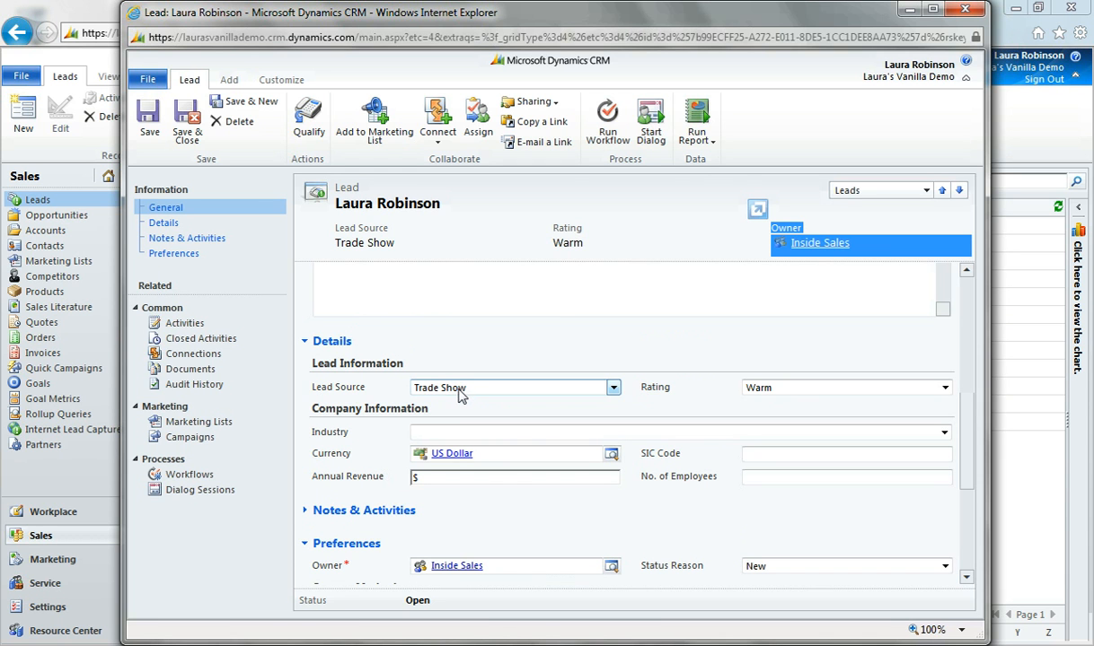
{"action": "left_click", "coordinate": [215, 476]}
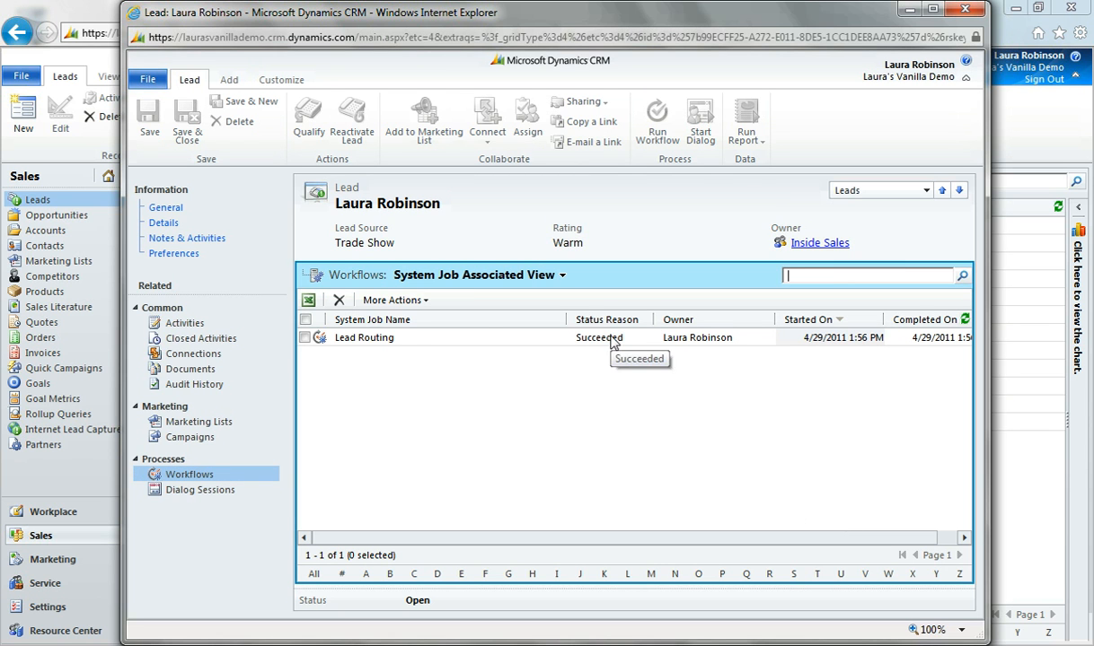
{"action": "left_click", "coordinate": [971, 9]}
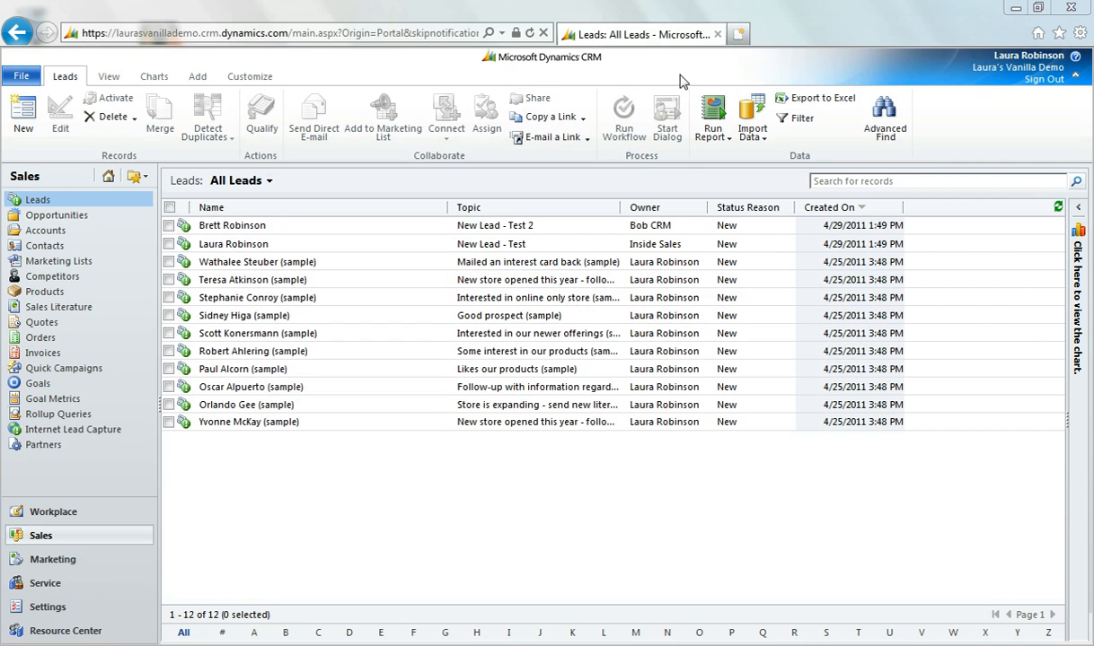
Step: Open the "New Lead - Test 2" lead and check its owner, open activities and closed activities
{"action": "left_click", "coordinate": [235, 226]}
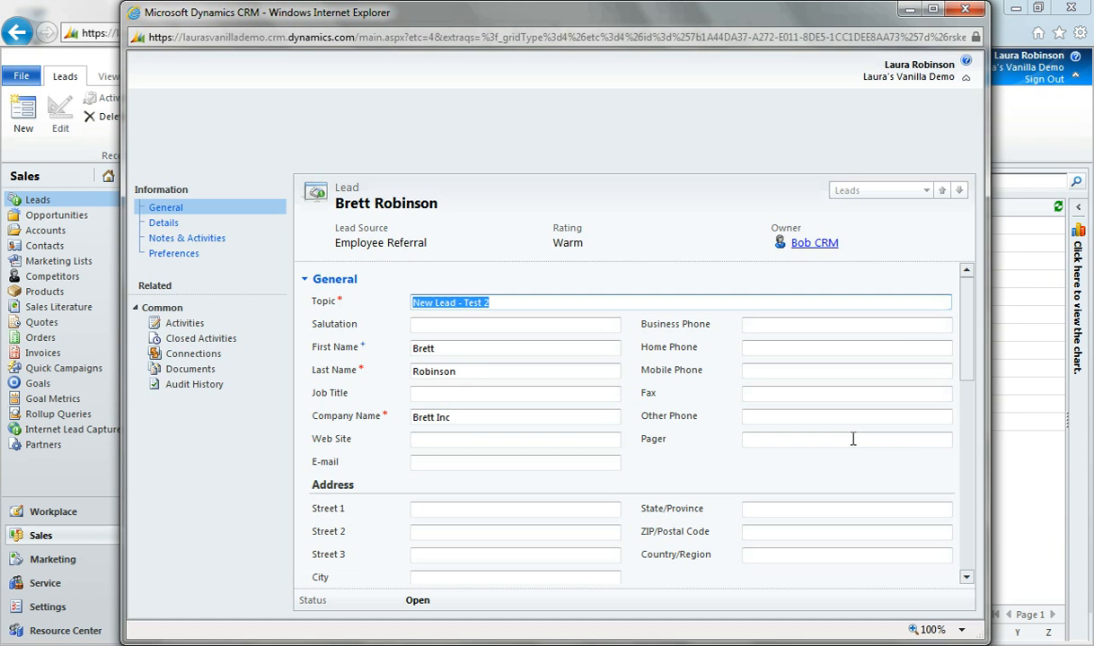
{"action": "left_click_drag", "start_coordinate": [846, 244], "coordinate": [774, 226]}
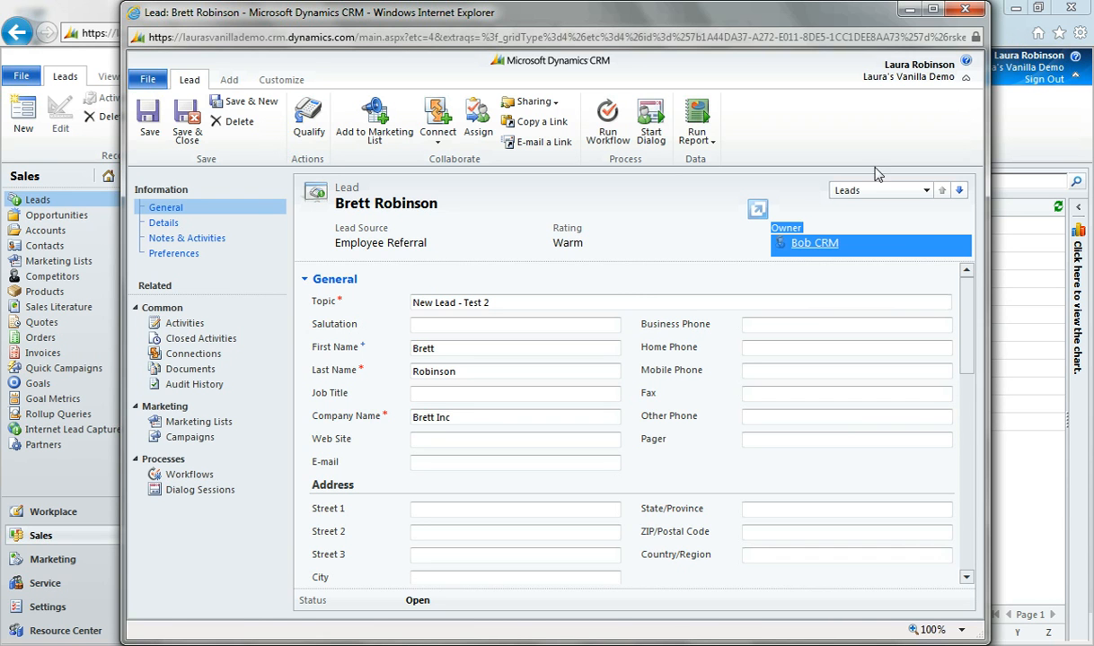
{"action": "left_click", "coordinate": [178, 325]}
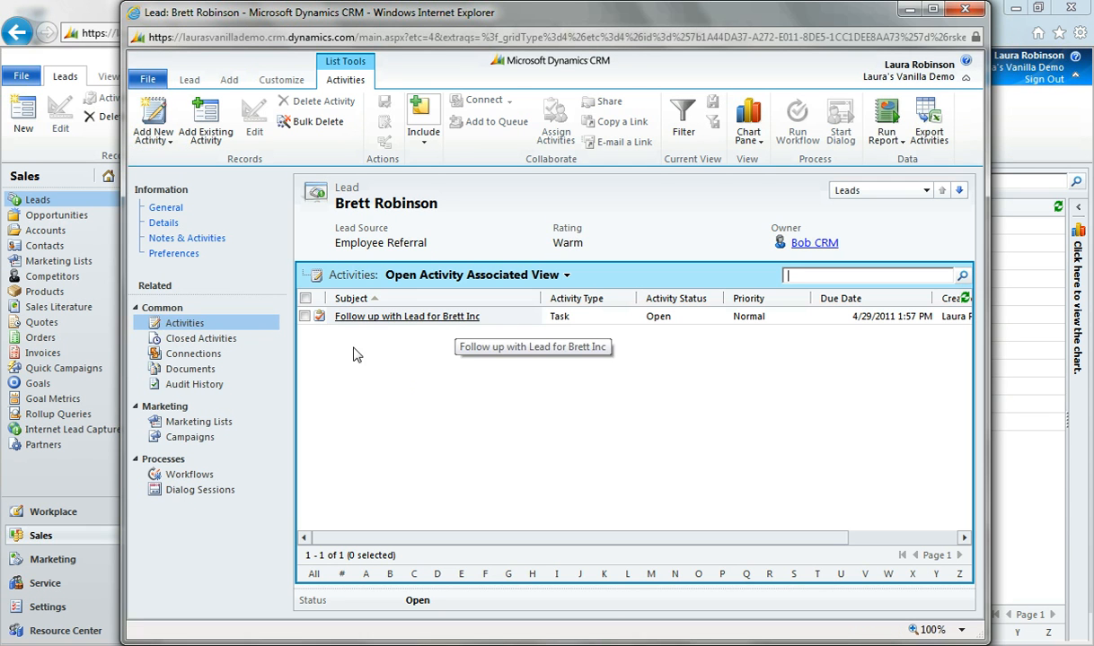
{"action": "left_click", "coordinate": [192, 342]}
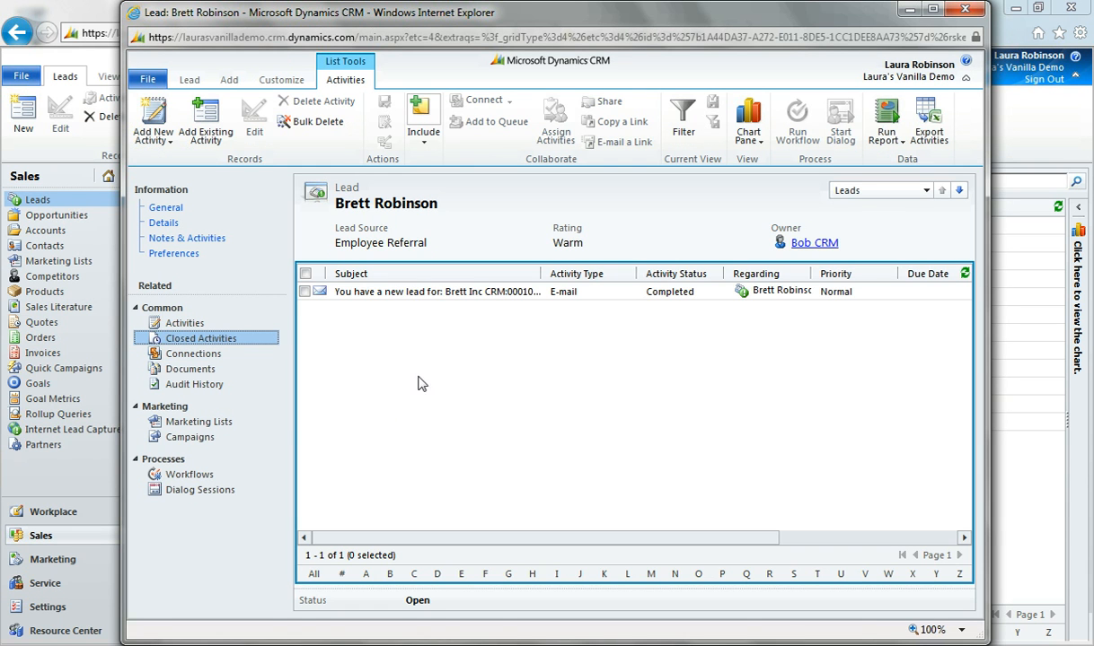